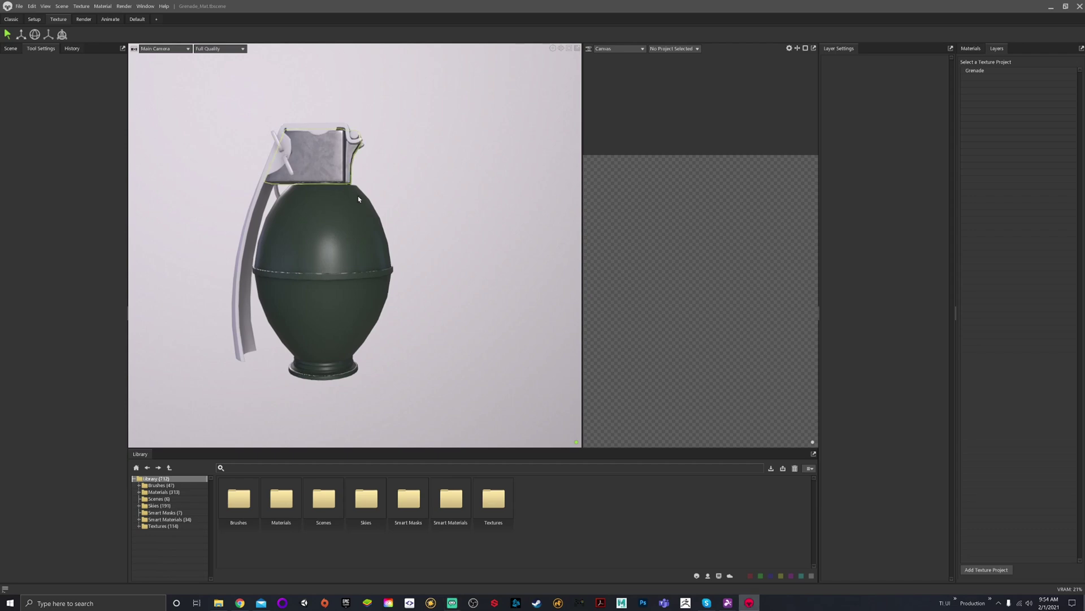
Open the Grenade texture project and rename the fill layer inside the Grenade Base group to Base Color.
drag(400, 169, 474, 185)
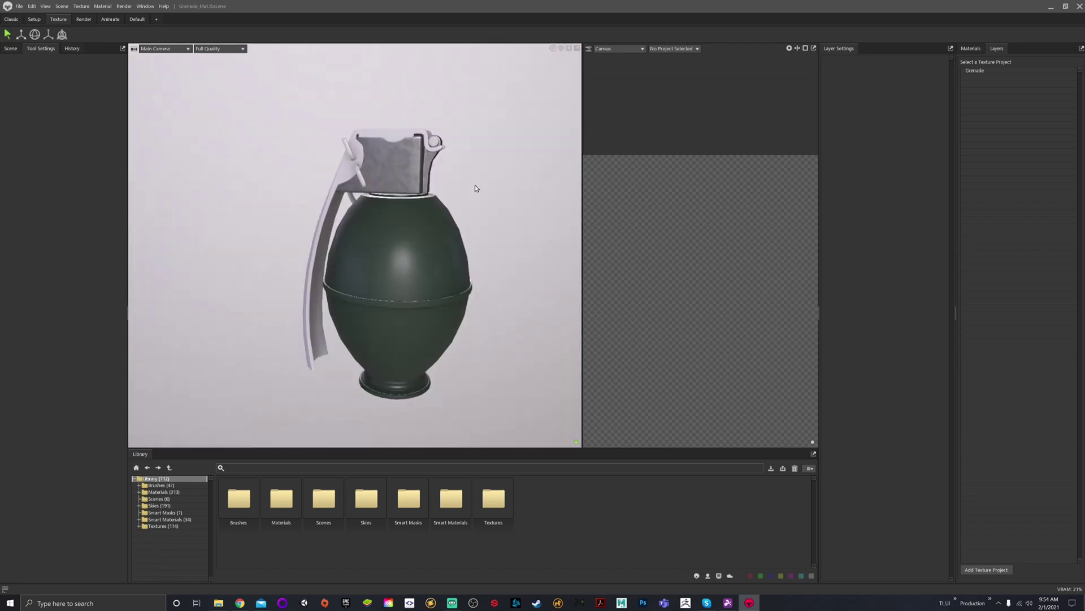
click(975, 72)
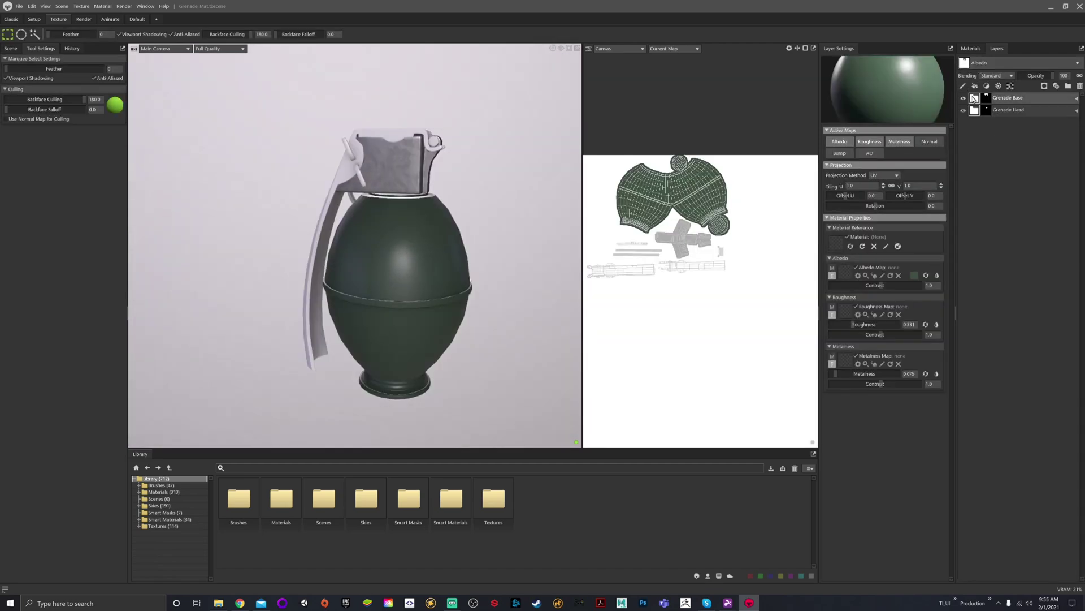
click(973, 98)
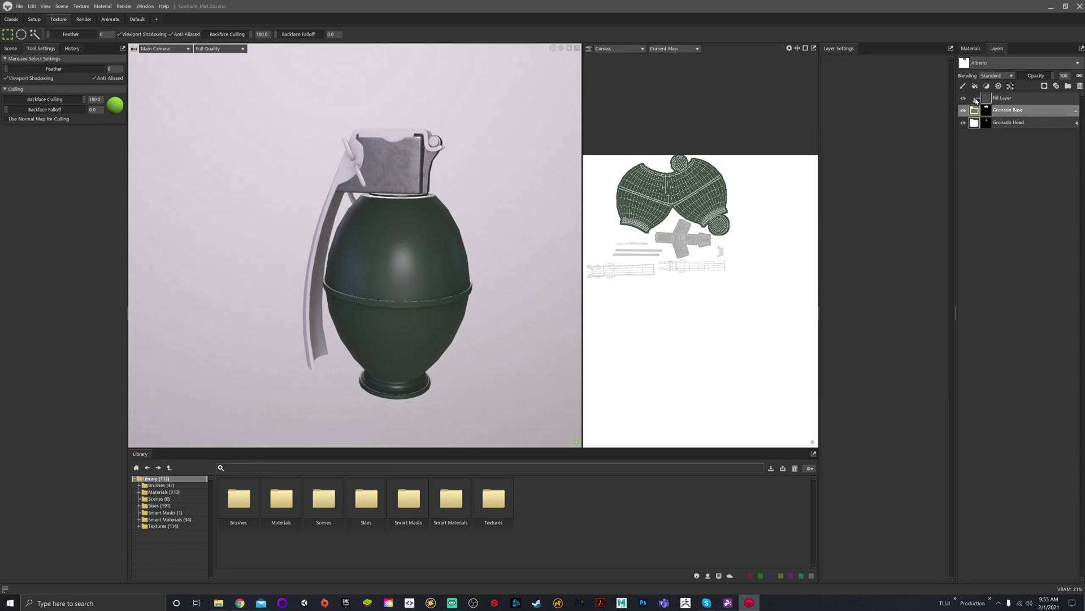
double_click(990, 99)
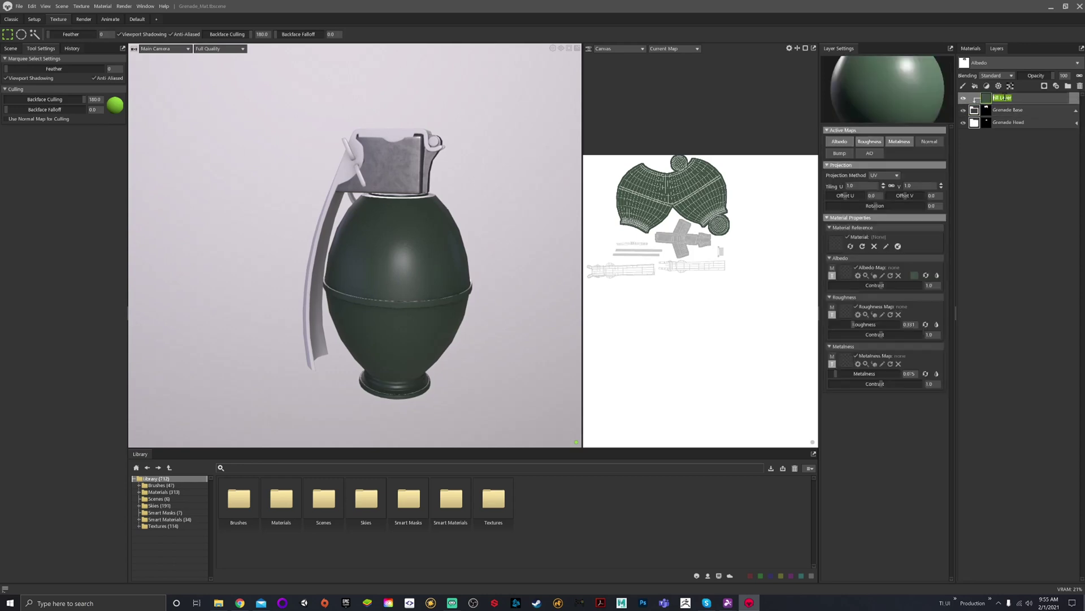
text(Base Color)
key(Return)
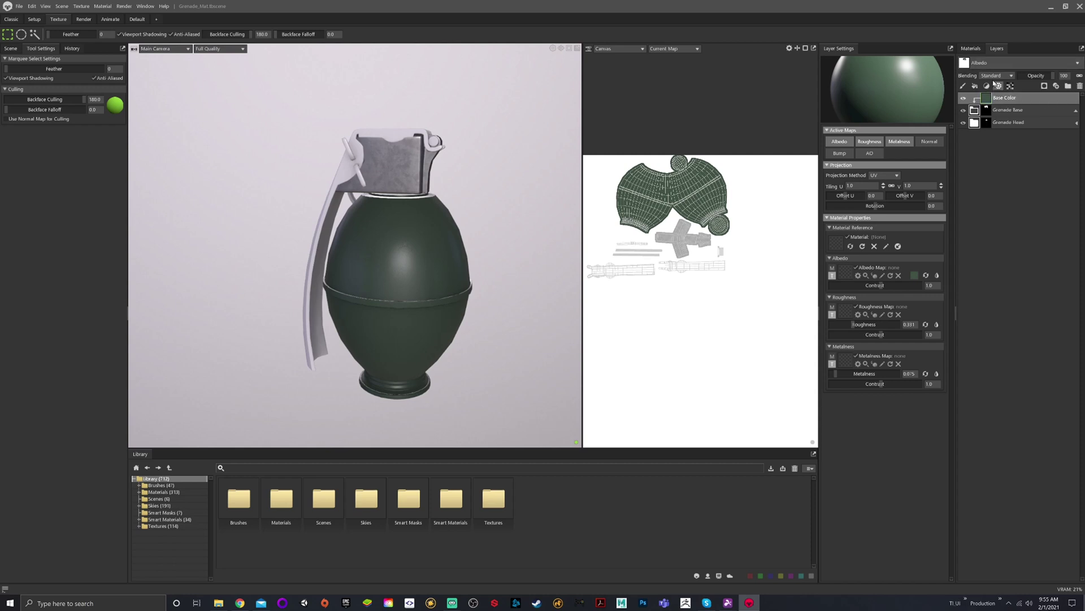
Add a fill layer above Base Color with only its albedo, roughness, metalness and bump maps active.
click(974, 86)
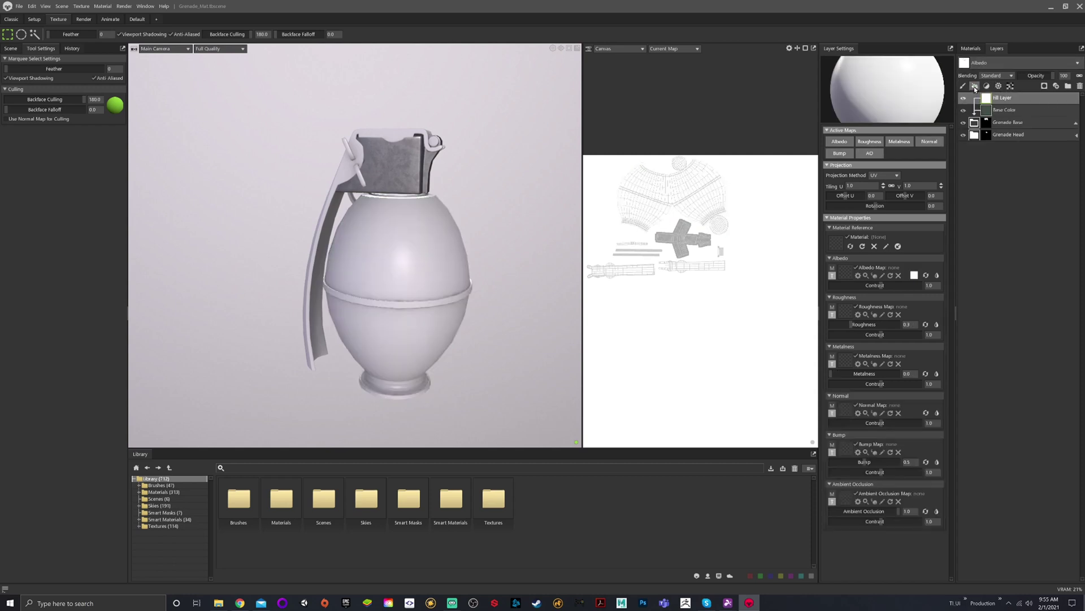
alt+right_drag(411, 293, 450, 269)
alt+right_drag(378, 240, 432, 244)
alt+middle_drag(430, 245, 370, 189)
drag(370, 188, 380, 219)
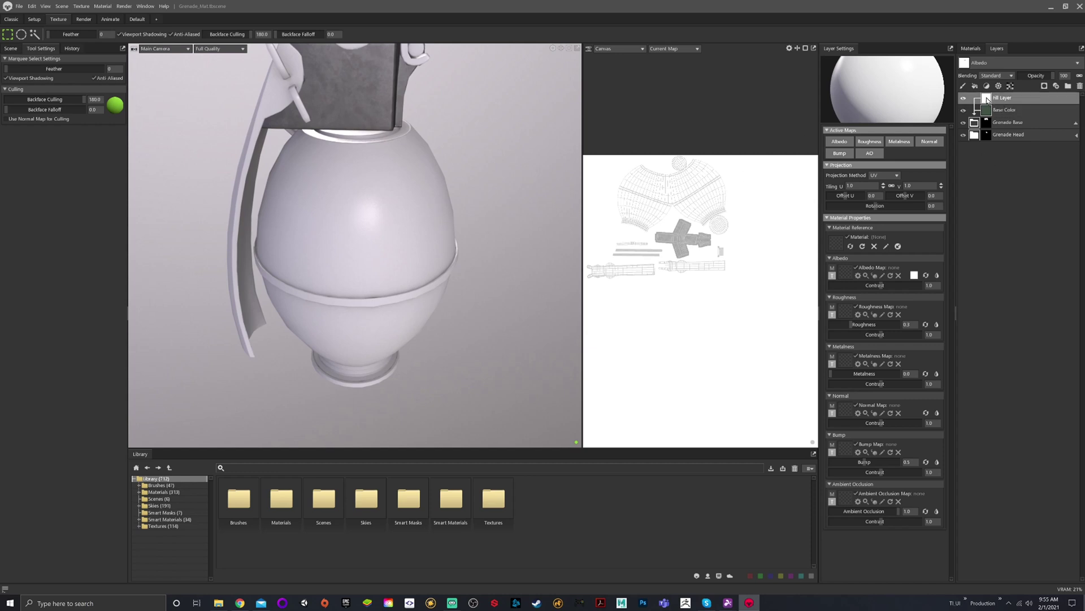
mouse_move(987, 99)
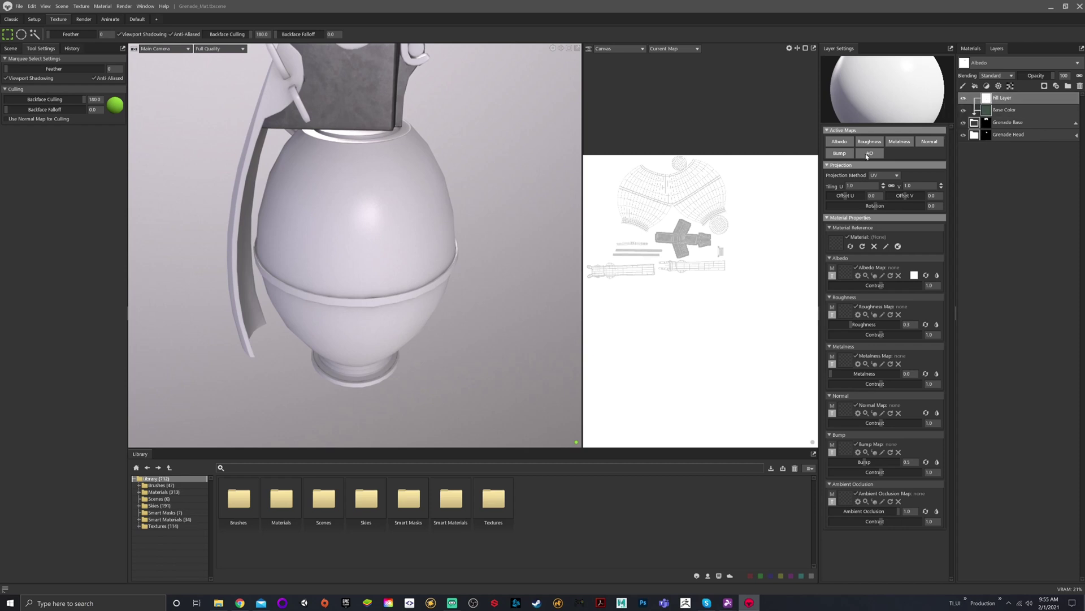
alt+click(845, 144)
click(871, 142)
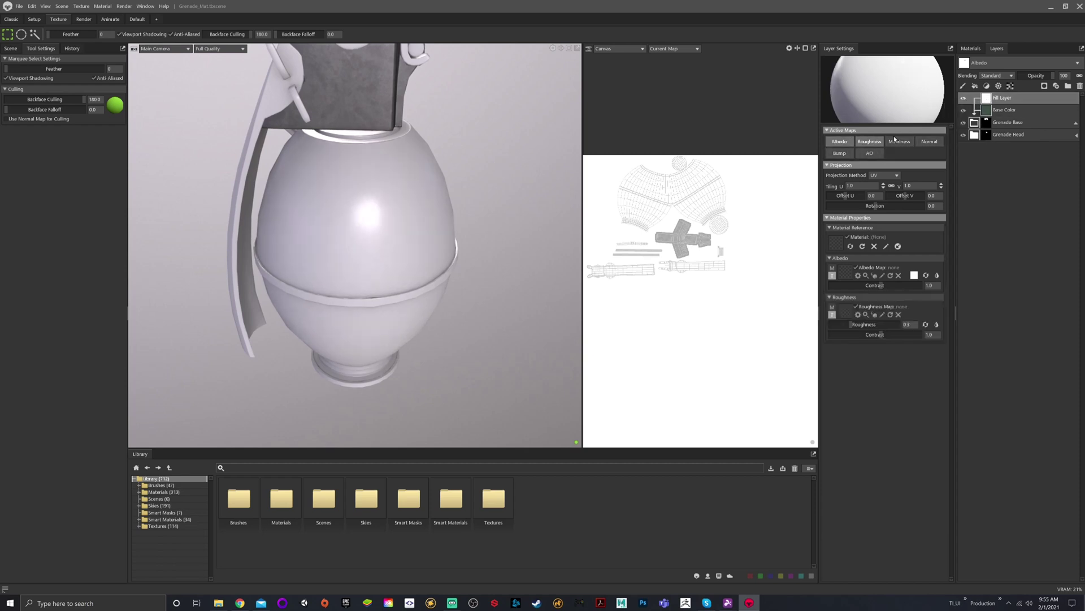
click(899, 142)
click(842, 154)
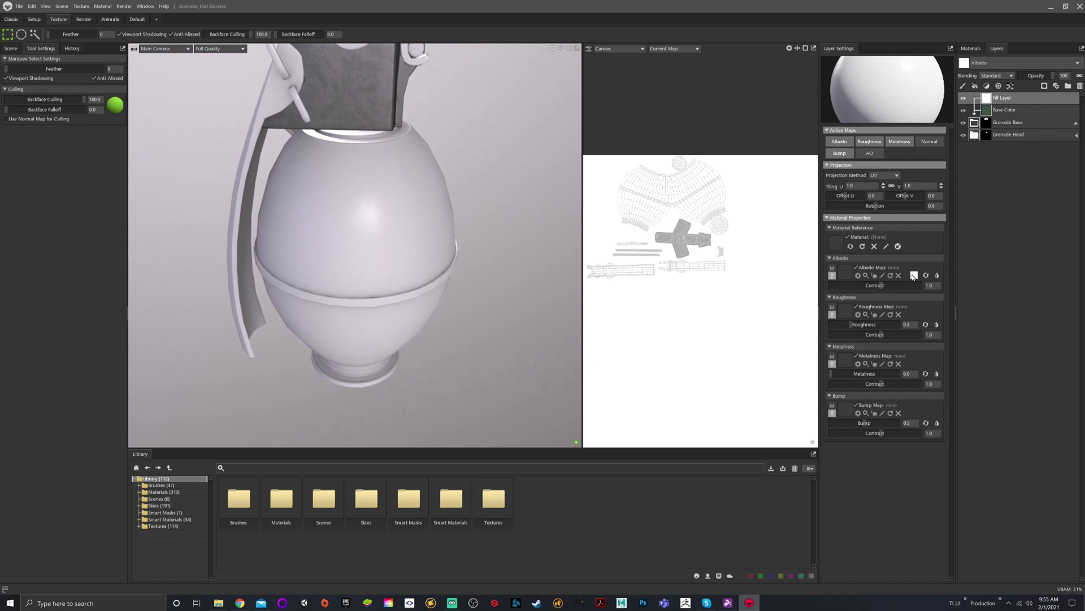
Give the new fill layer a bright red albedo, a roughness of 0.275 and a metalness of 1.0.
click(914, 276)
click(546, 284)
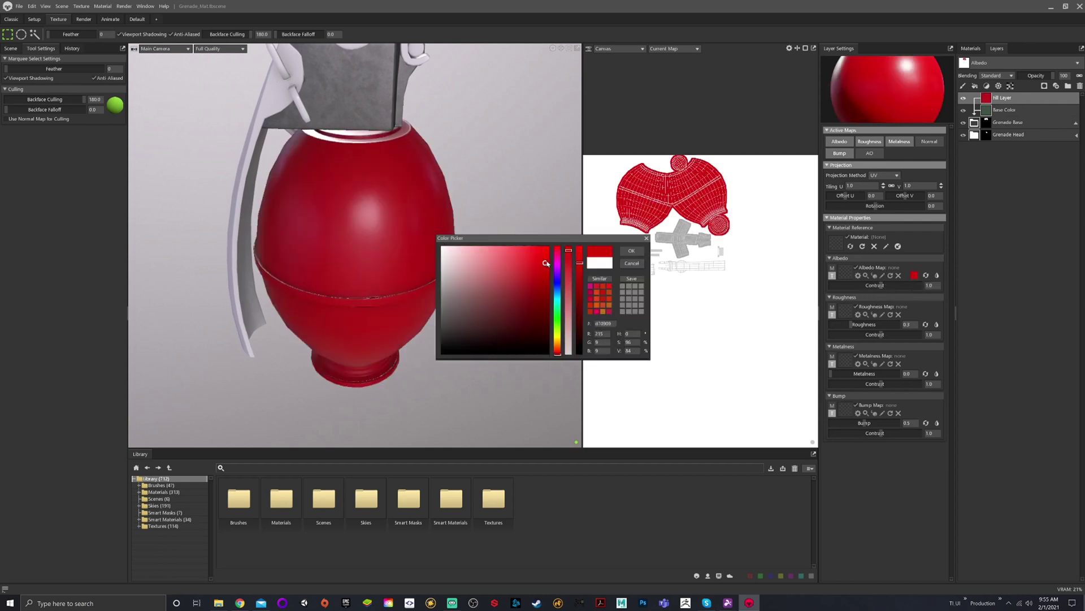
click(632, 251)
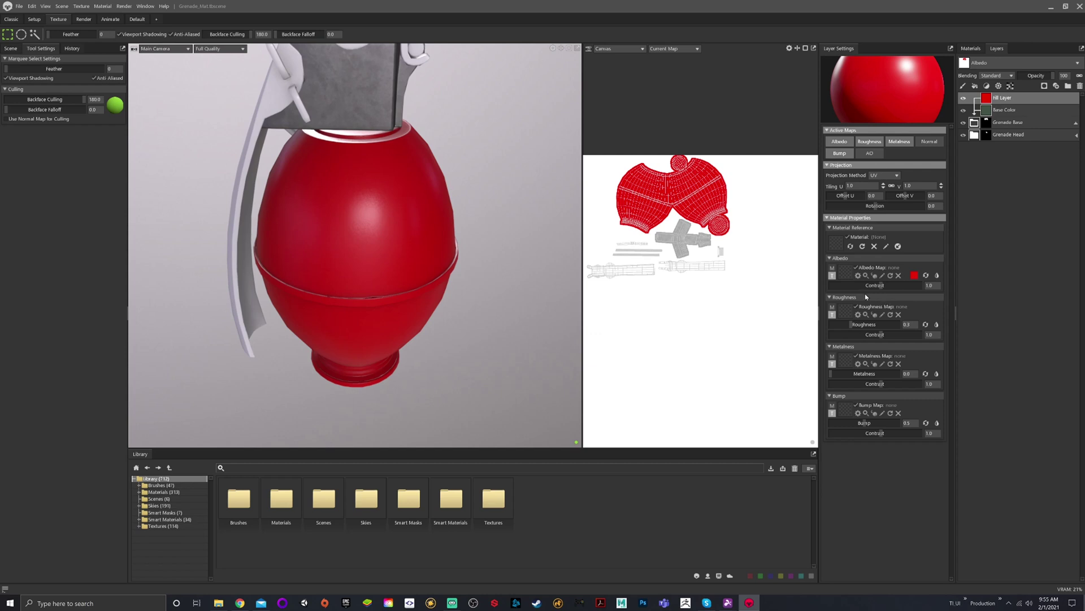
drag(873, 327, 865, 326)
drag(831, 373, 898, 373)
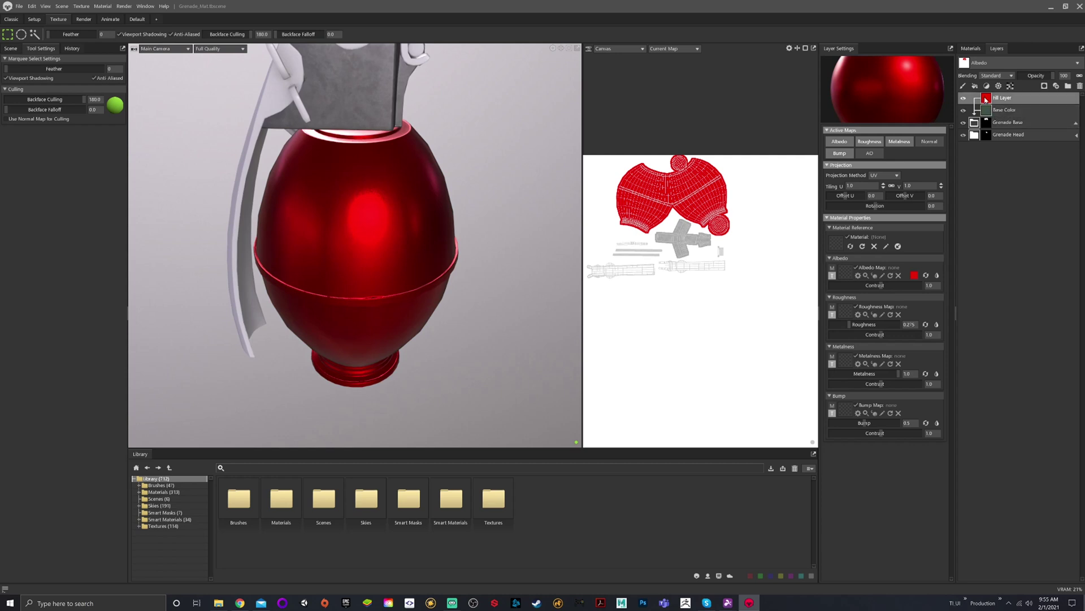
Add a black paint mask to the red fill layer.
right_click(986, 100)
mouse_move(1017, 158)
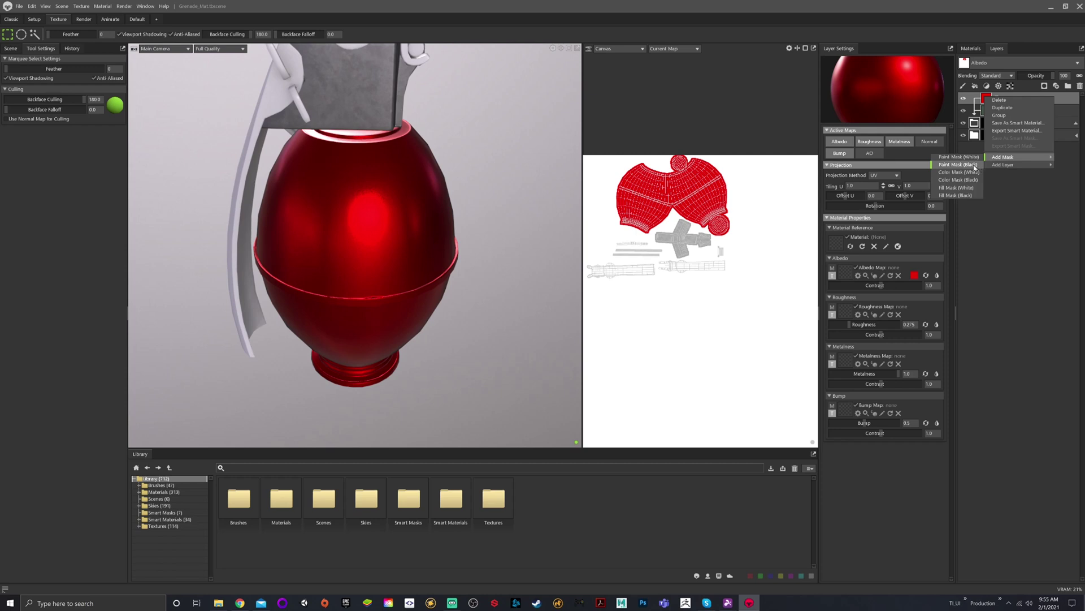
click(975, 165)
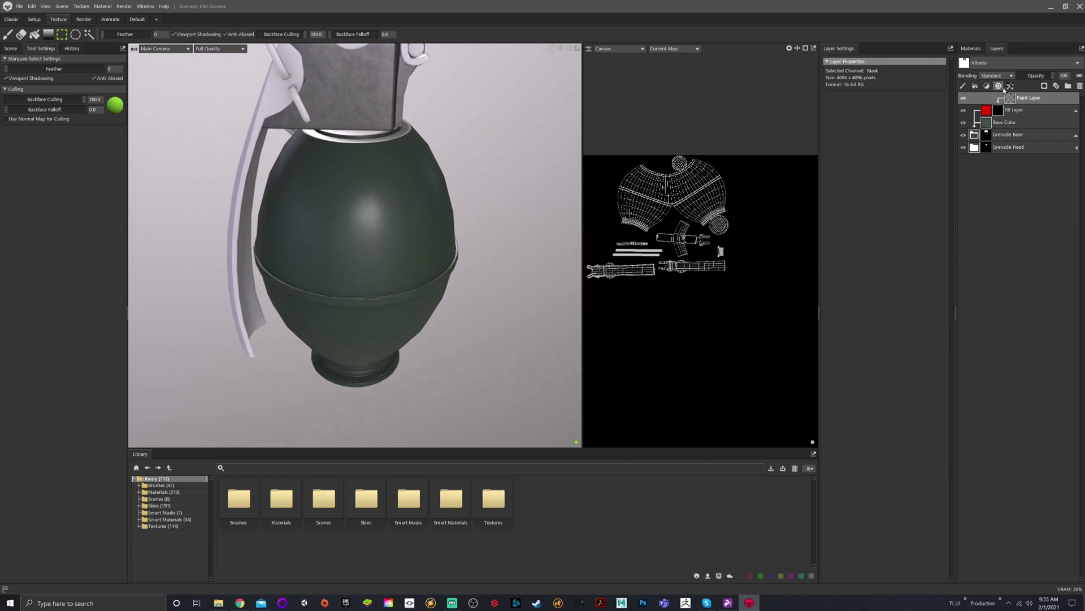
click(988, 87)
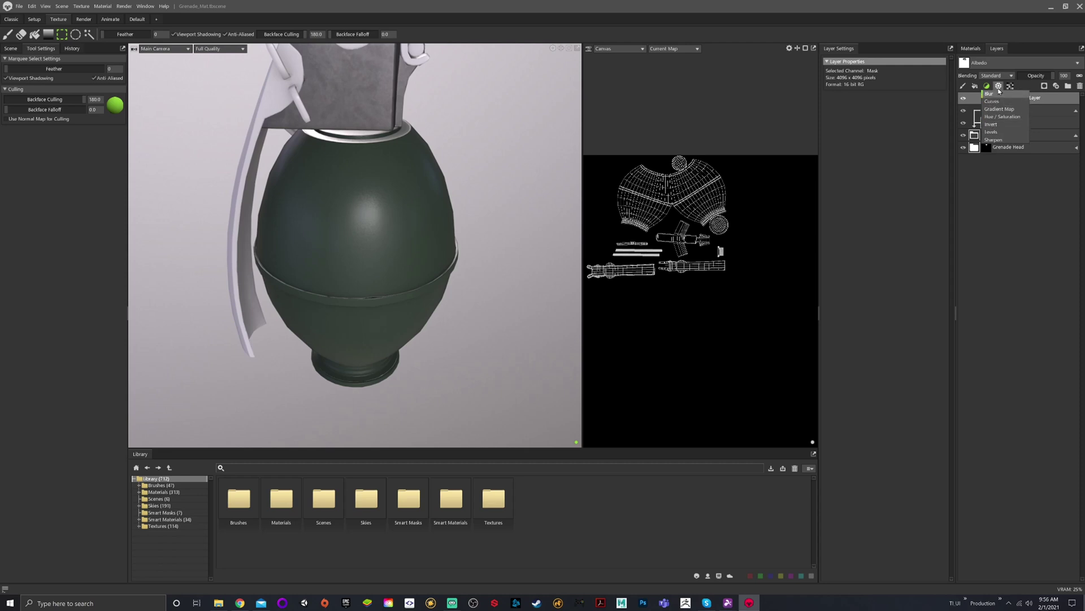
click(999, 87)
click(999, 87)
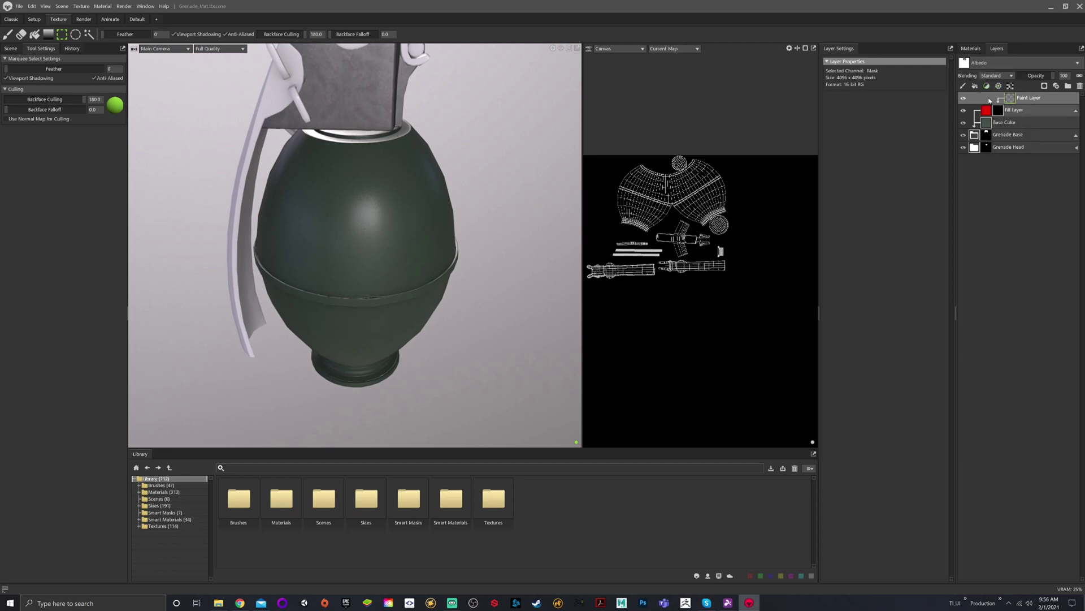
click(1000, 87)
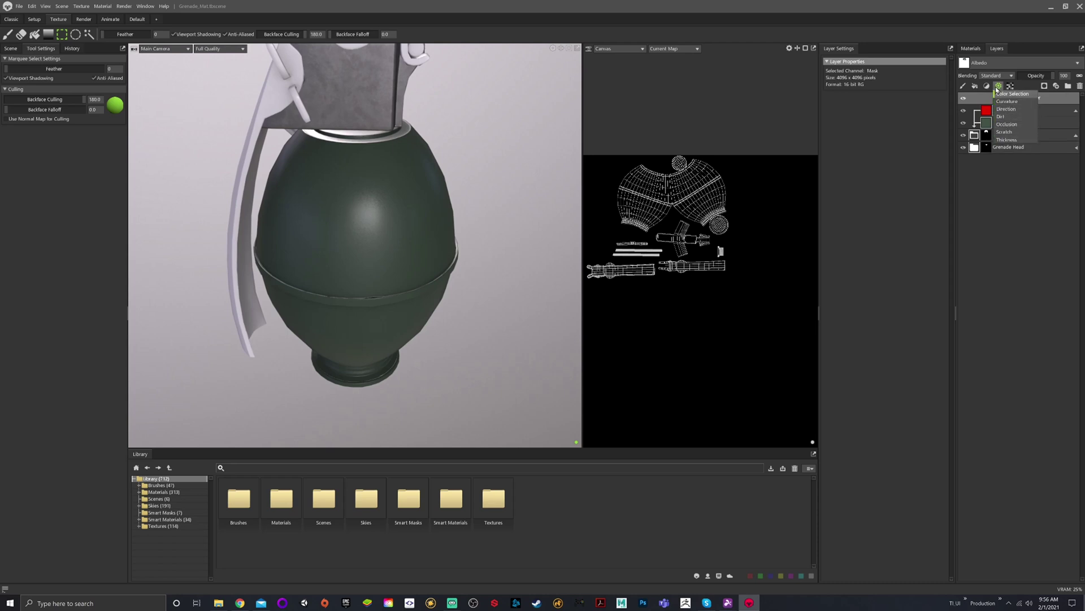
click(1010, 86)
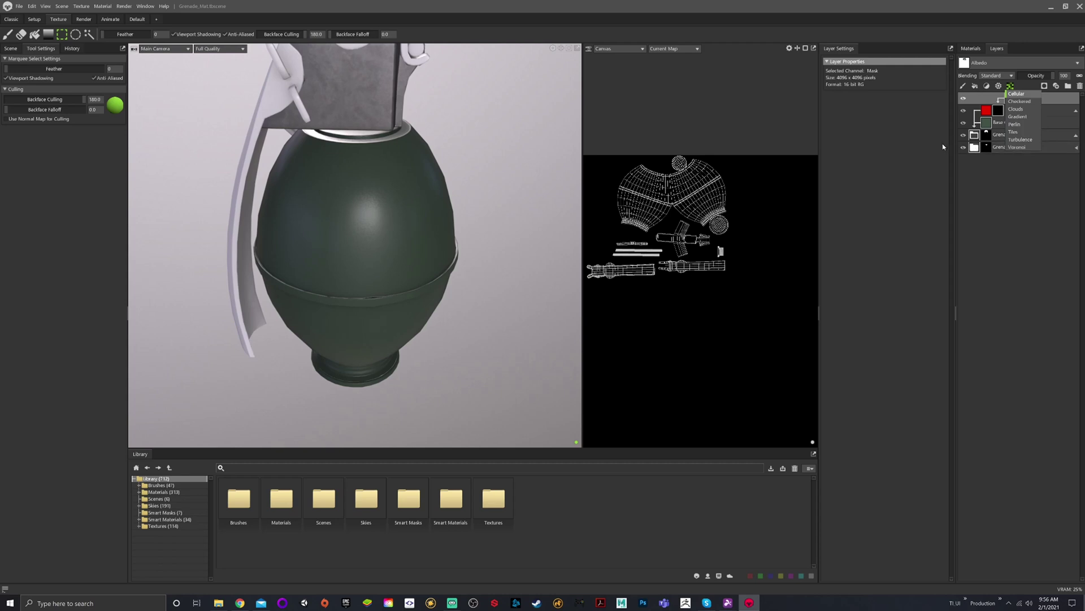
Add a Curvature generator to the red fill layer's mask and inspect its effect around the grenade's middle ridge.
click(999, 86)
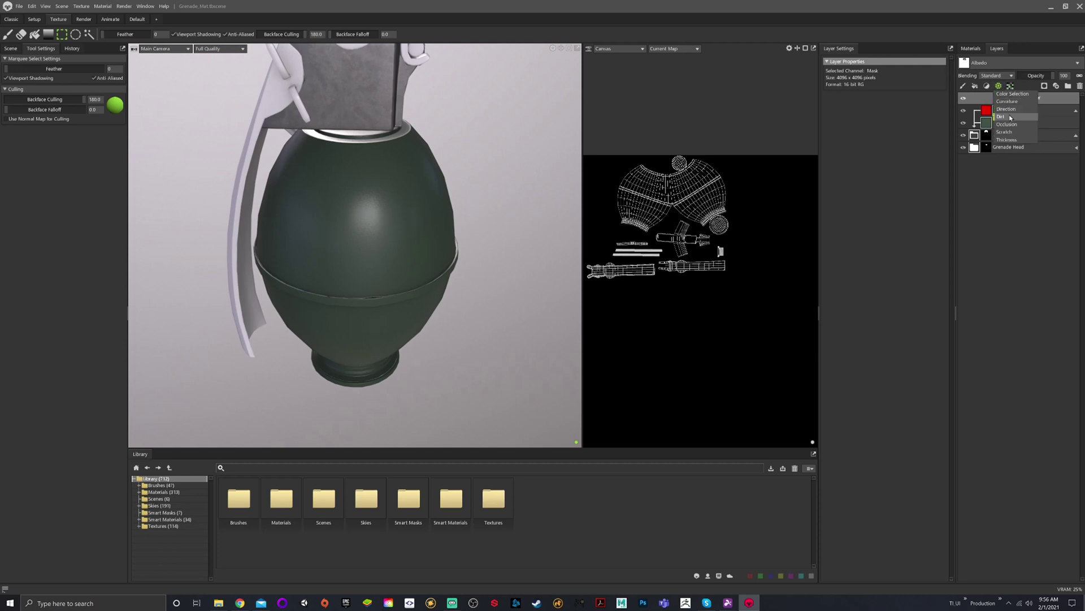
click(1006, 101)
scroll(443, 213, up, 5)
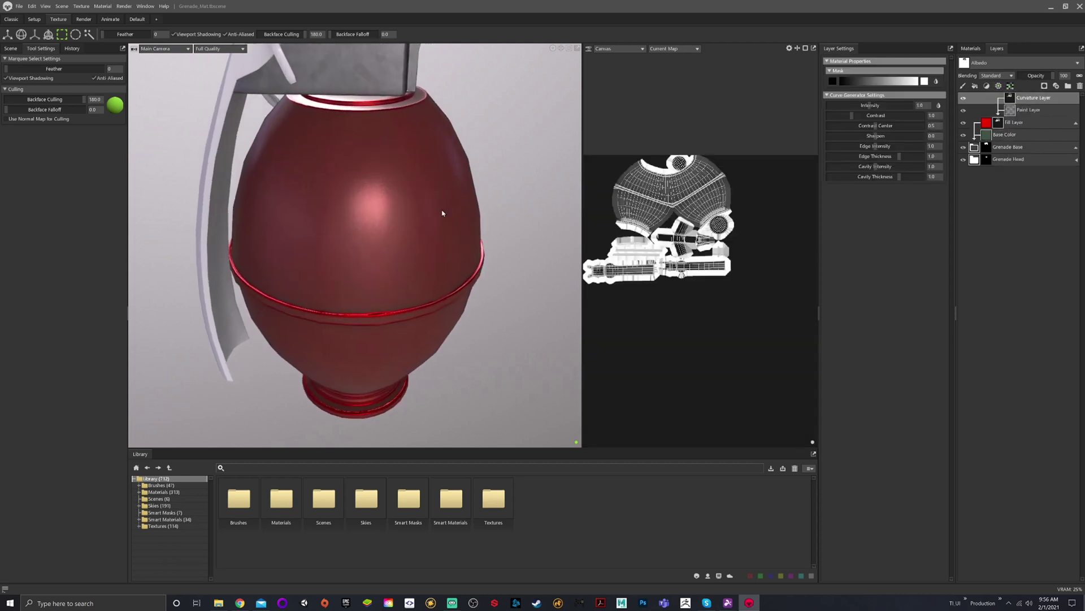
alt+drag(431, 284, 441, 245)
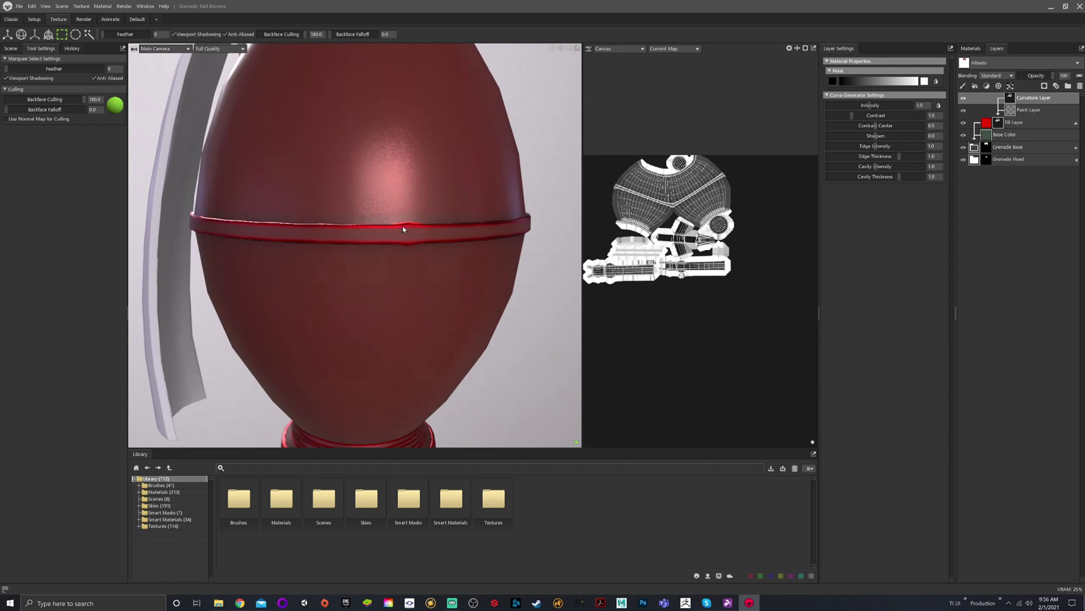
alt+drag(430, 145, 412, 204)
scroll(440, 183, down, 3)
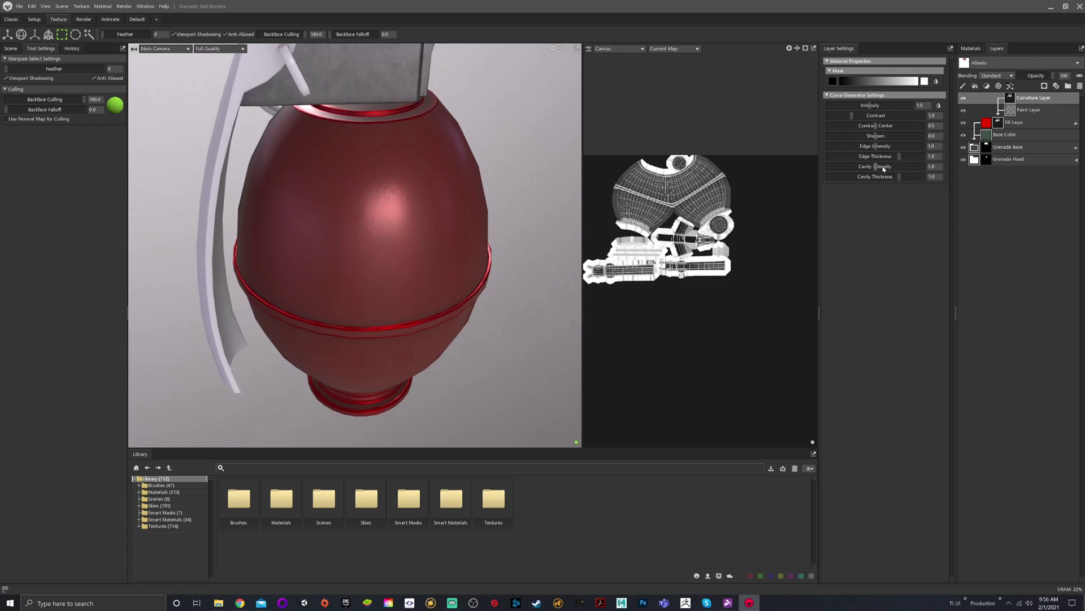
Lower the Curvature layer's cavity intensity to 0.0 and its cavity thickness to about -1.98.
drag(883, 169, 797, 169)
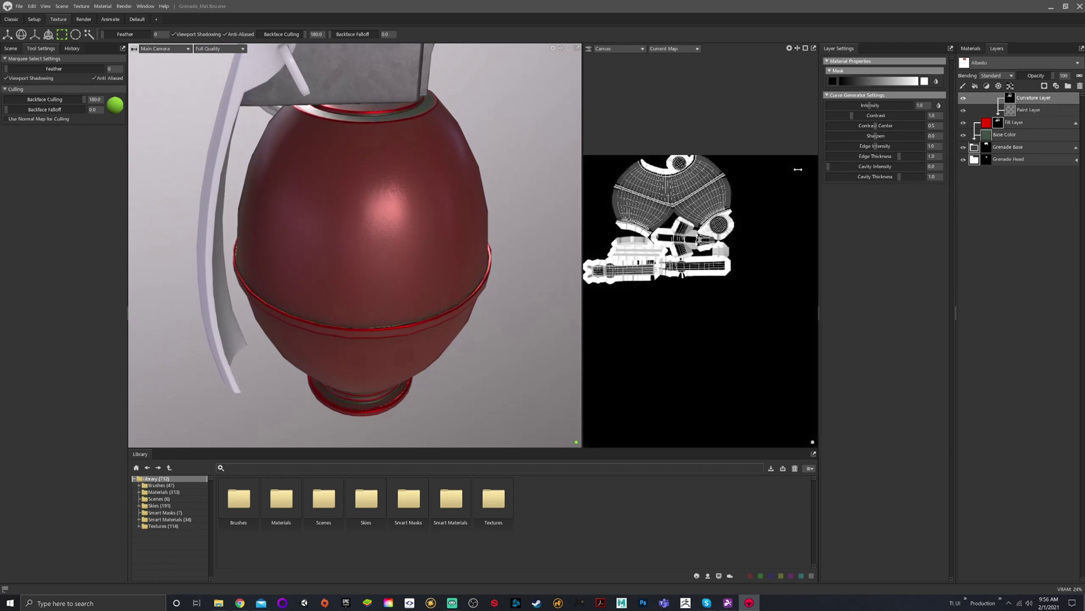
drag(898, 177, 892, 177)
scroll(455, 283, up, 3)
alt+drag(456, 283, 459, 216)
middle_drag(459, 216, 456, 286)
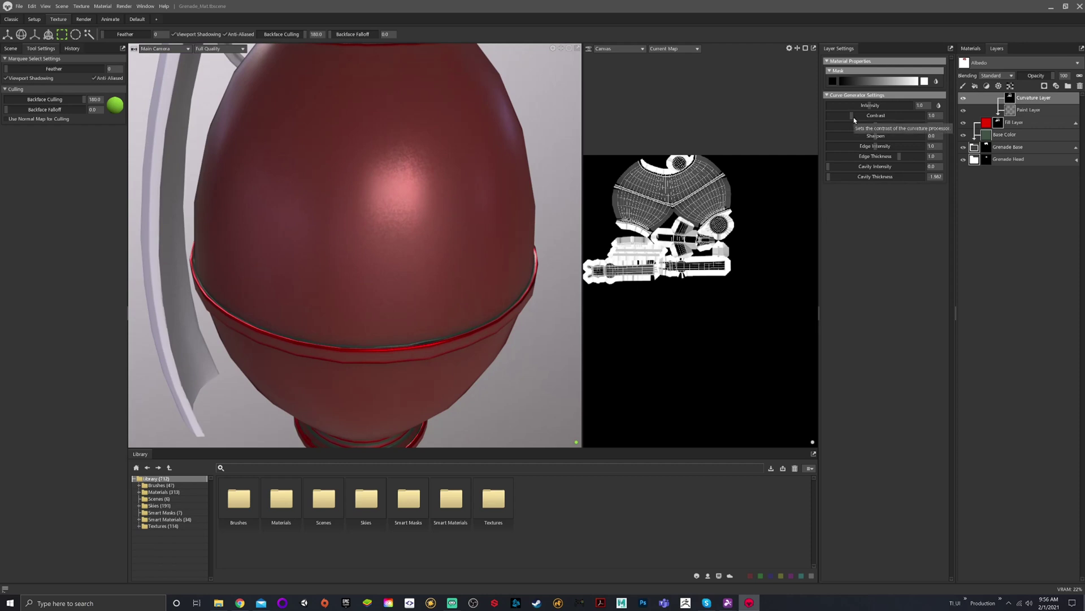
Raise the Curvature layer's contrast to about 3.8 and check the edges on the grenade's base and middle ridge.
drag(852, 116, 919, 116)
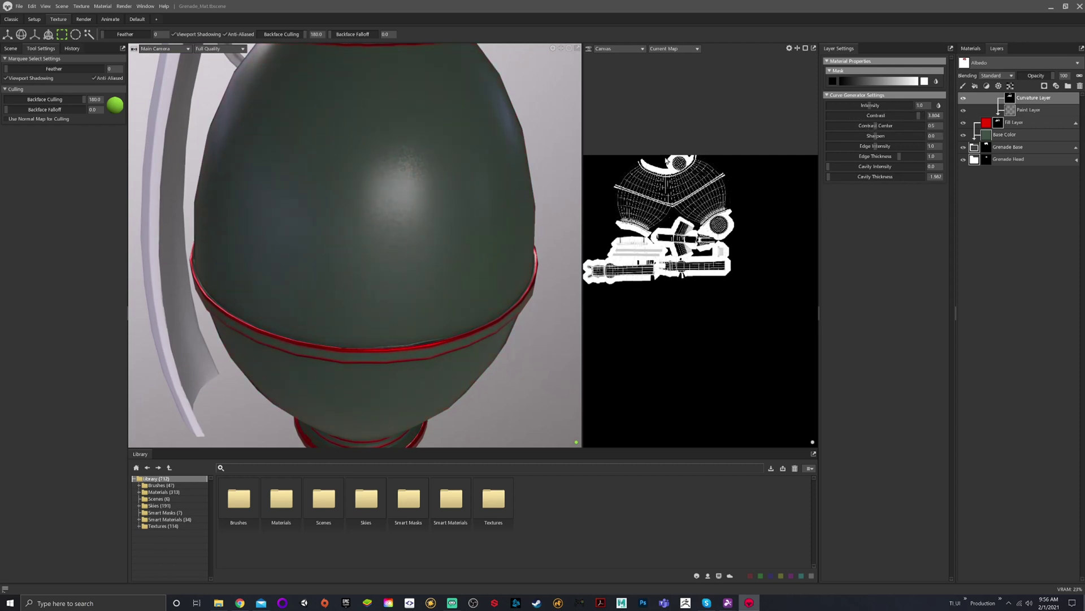
alt+drag(501, 182, 501, 151)
middle_drag(501, 150, 427, 180)
alt+drag(426, 180, 436, 241)
alt+right_drag(435, 242, 467, 267)
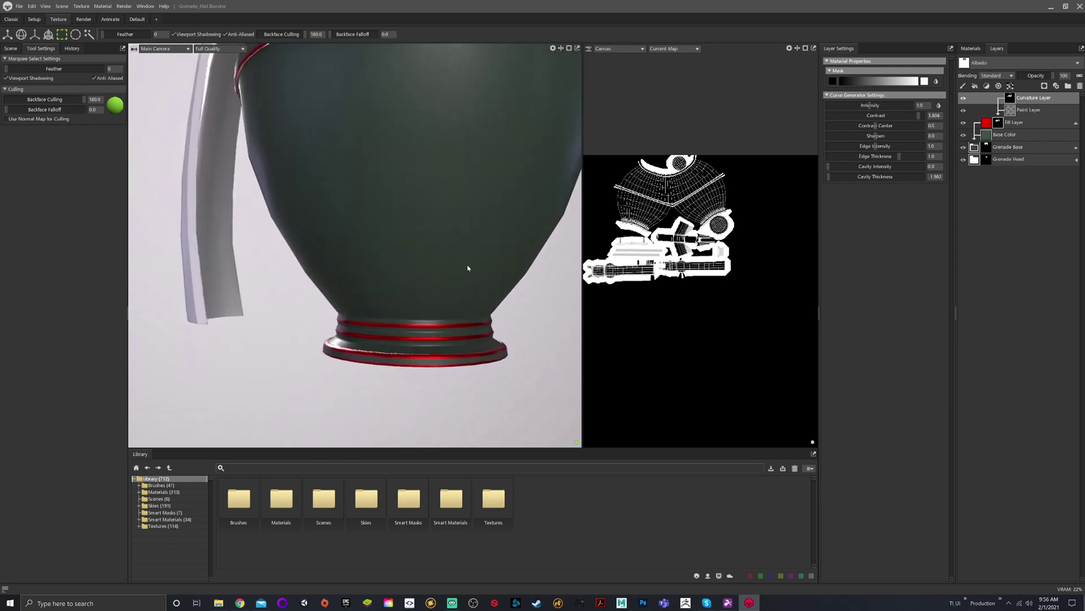
alt+drag(468, 266, 361, 340)
middle_drag(362, 341, 400, 266)
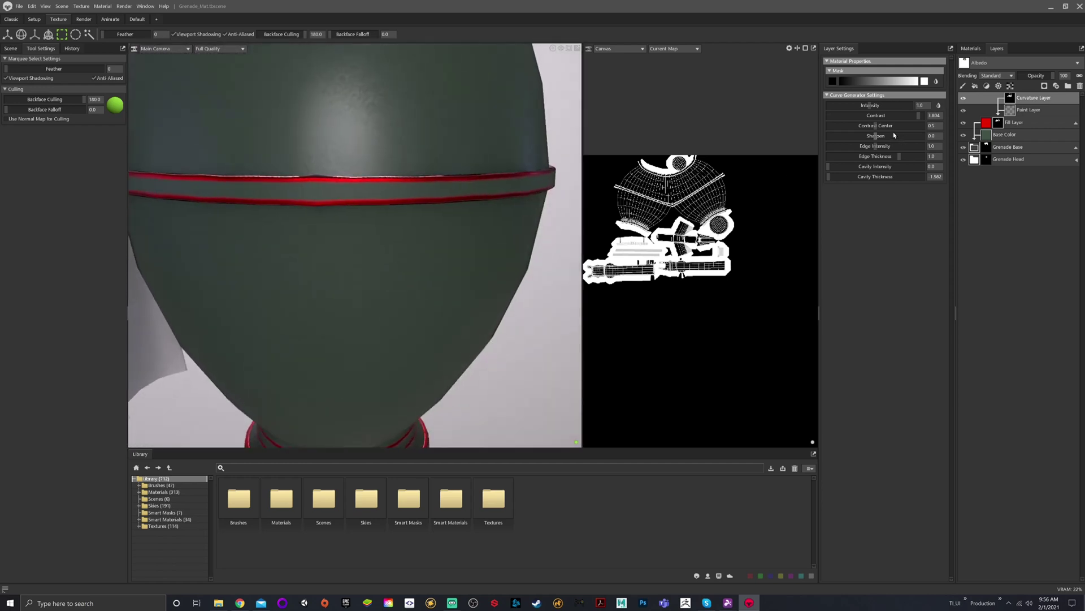
Reduce the Curvature layer's edge intensity to about 0.91 and check the mask over the whole grenade body.
drag(876, 149, 874, 146)
middle_drag(362, 79, 423, 162)
alt+drag(422, 162, 417, 193)
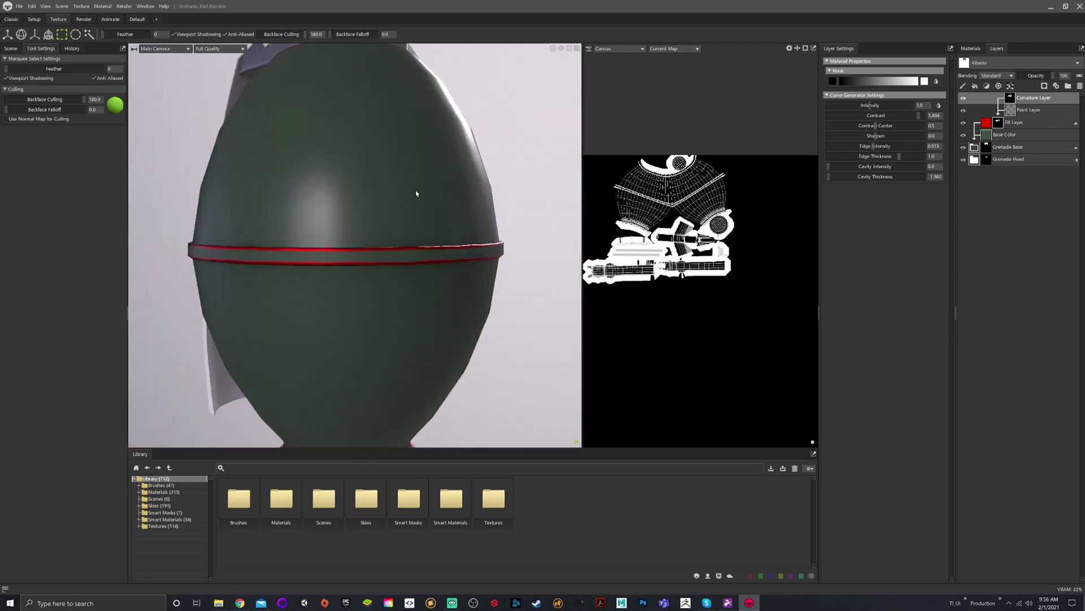
scroll(436, 179, down, 3)
scroll(464, 234, up, 3)
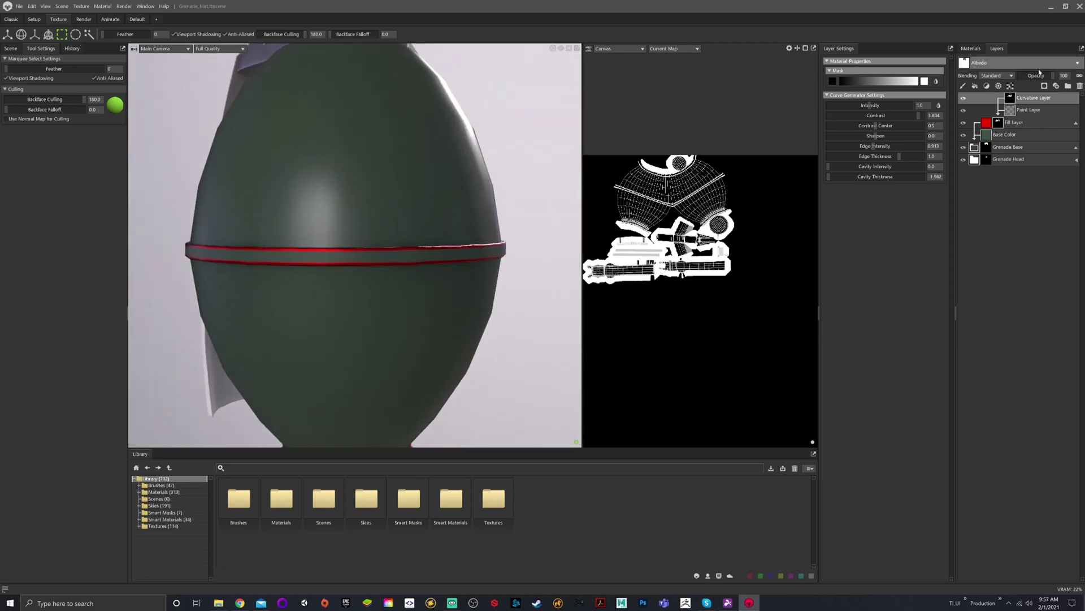
scroll(419, 192, down, 3)
alt+drag(419, 191, 463, 226)
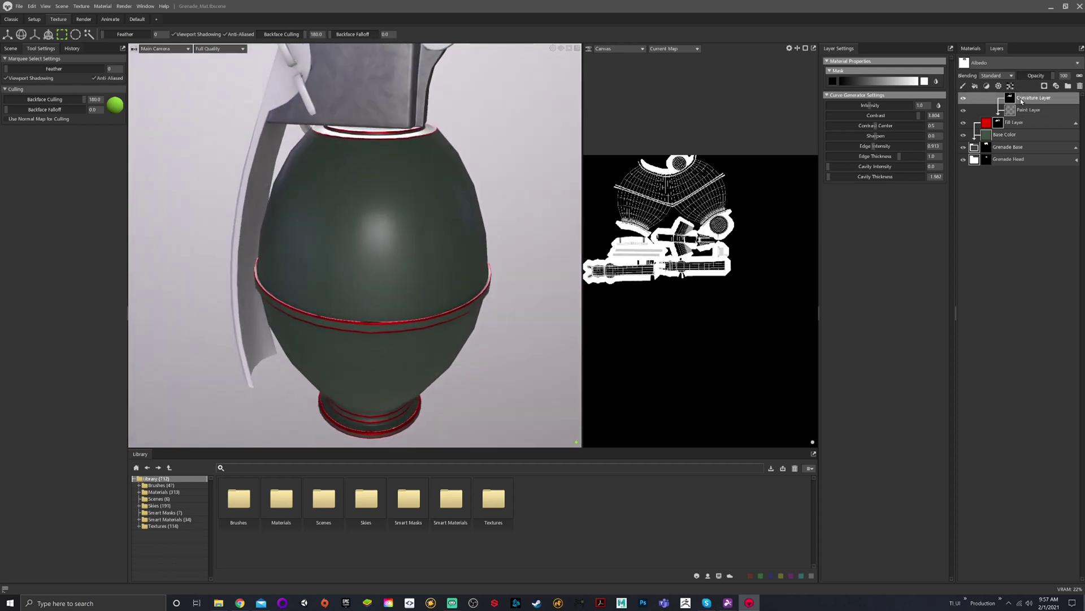
Rename the red fill layer to Metal Edge.
double_click(1013, 122)
text(Me)
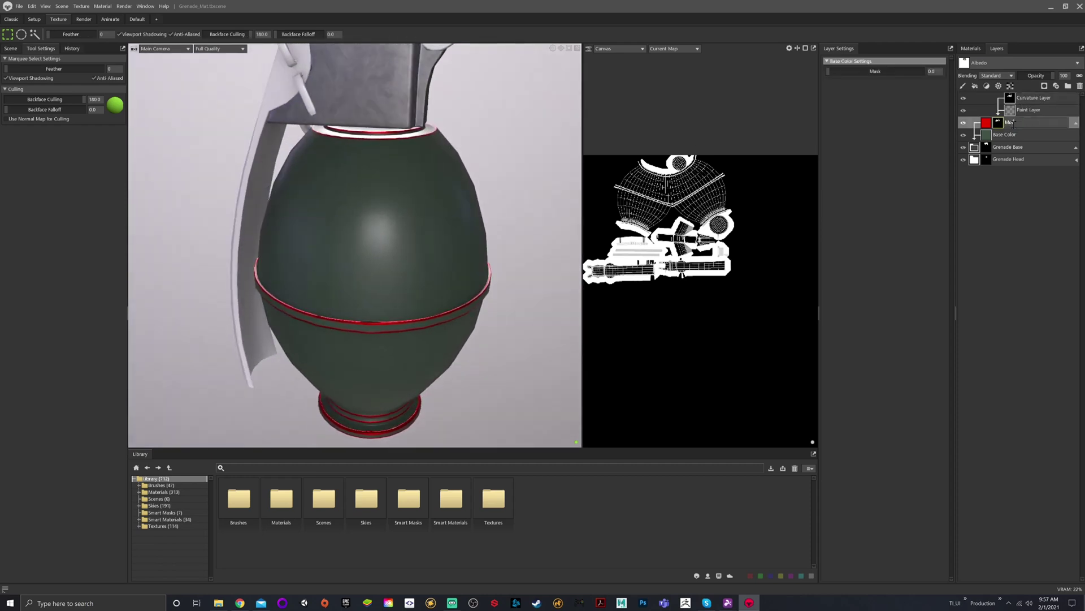
text(tal Edge)
key(Return)
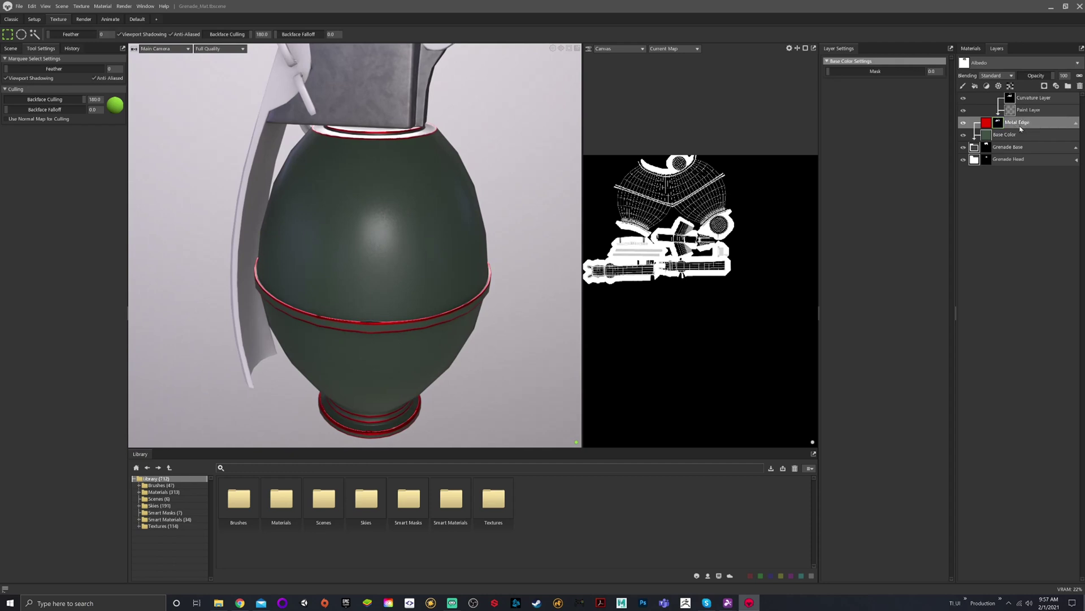
Change the Metal Edge layer's albedo color to light gray and lower its bump to about 0.49.
click(983, 123)
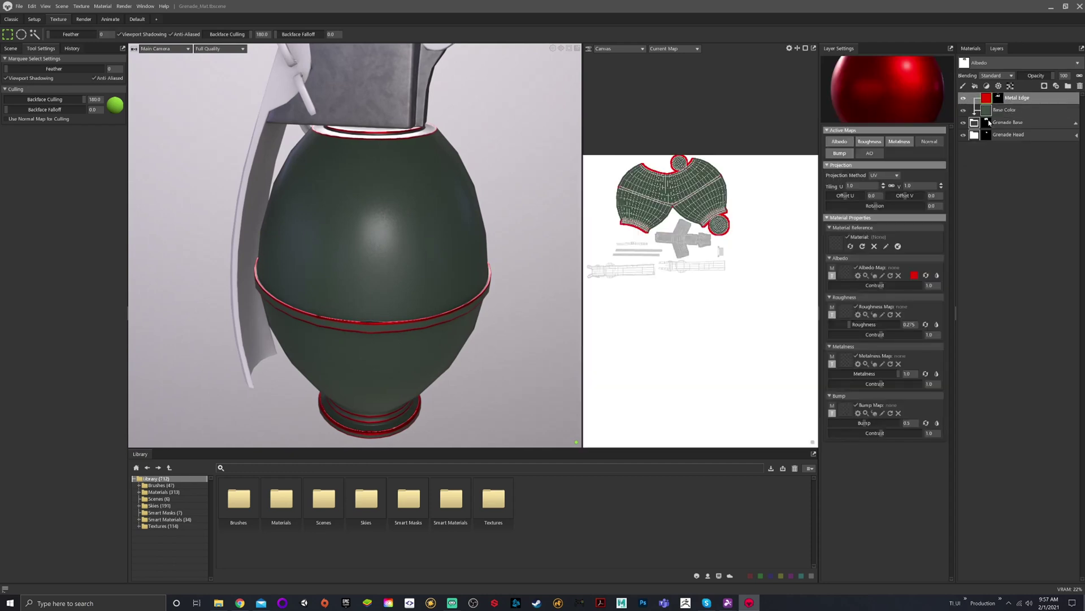
click(915, 275)
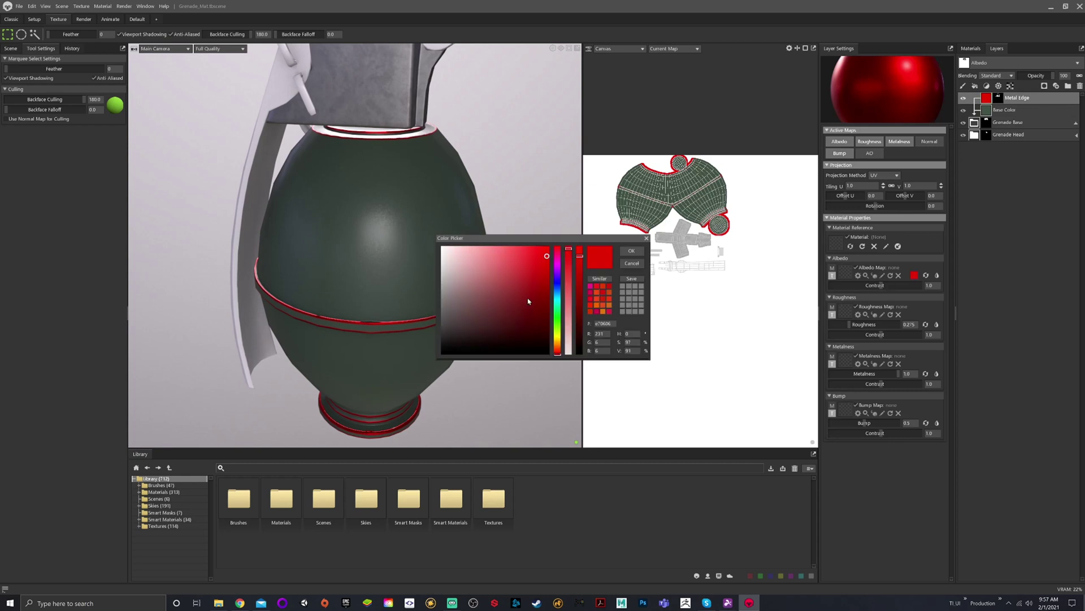
click(441, 283)
click(631, 251)
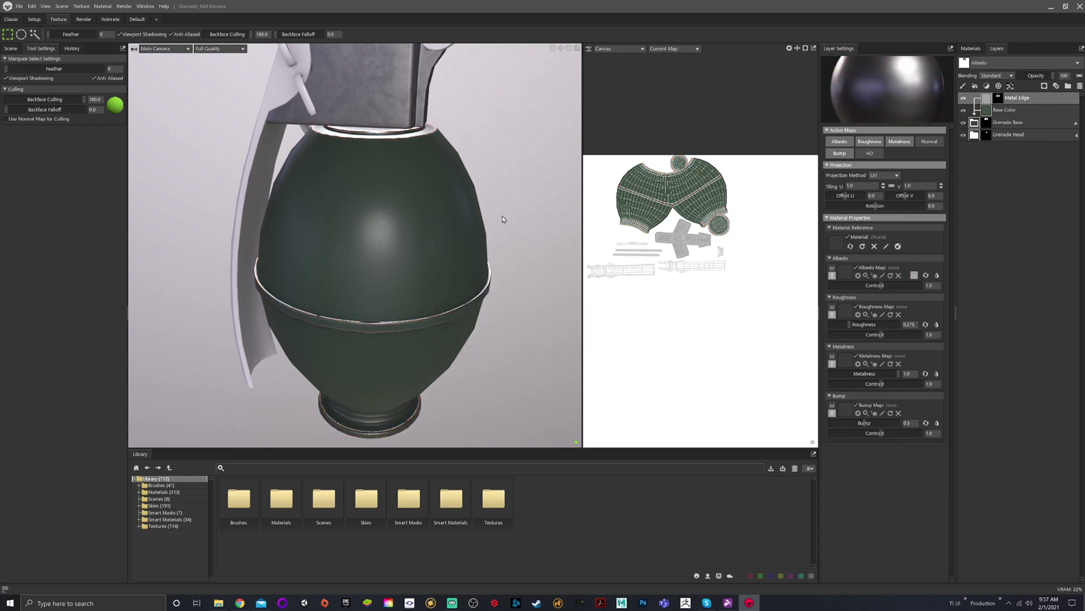
scroll(502, 215, up, 5)
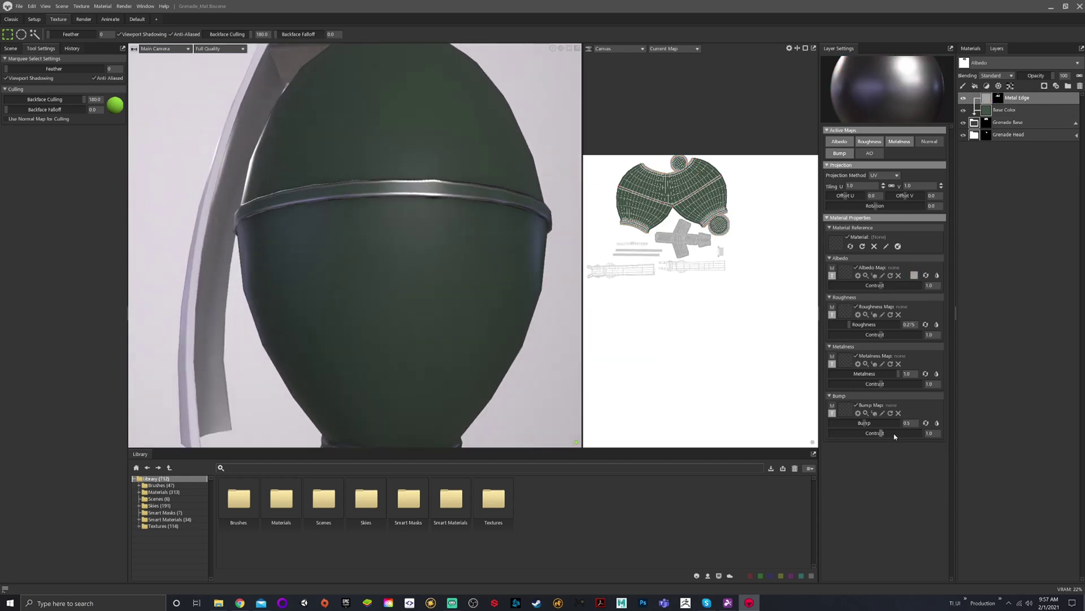
drag(869, 425, 864, 423)
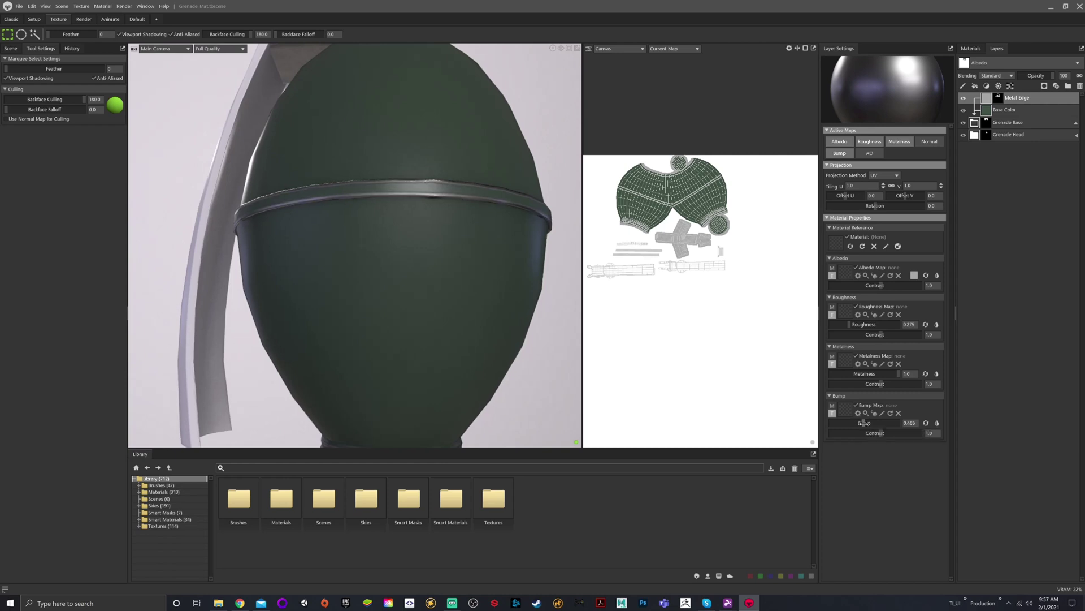
alt+drag(500, 170, 407, 147)
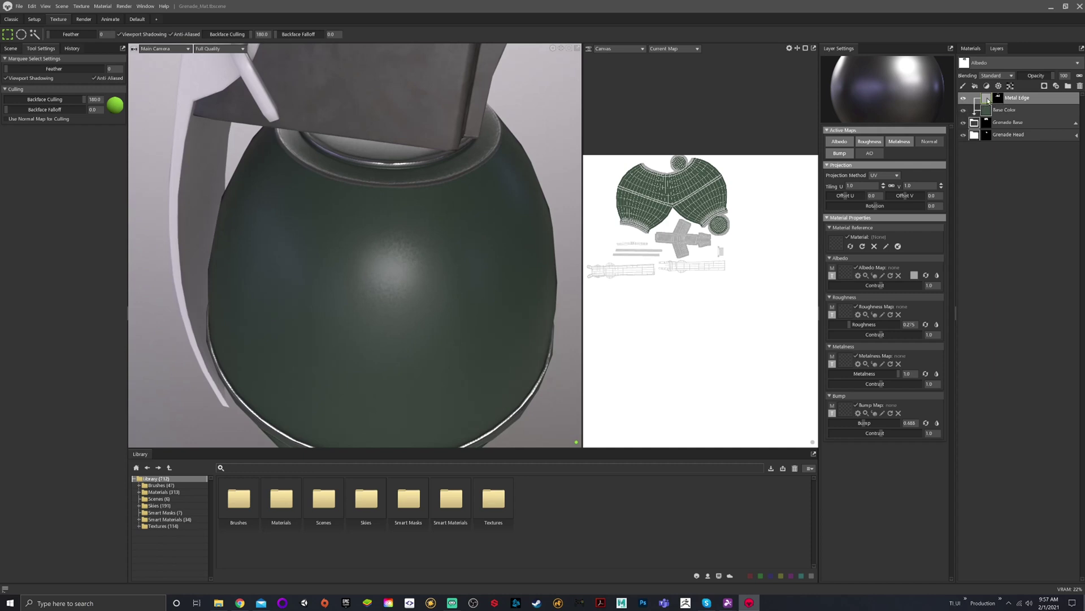
Create a layer group named Metal Edge Mask and move the Metal Edge layer into it.
click(1068, 87)
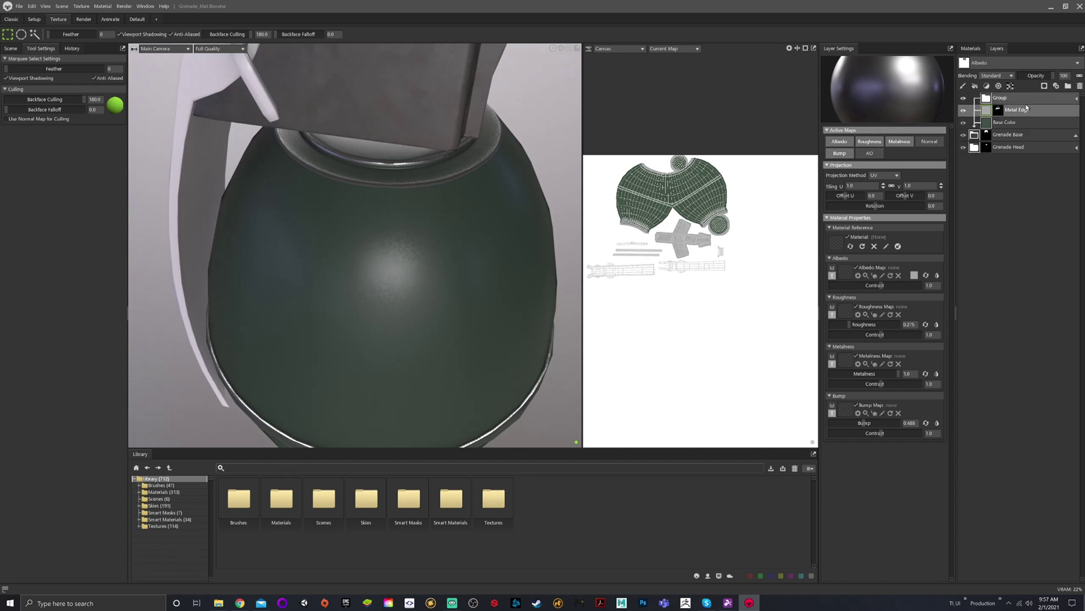
double_click(1011, 99)
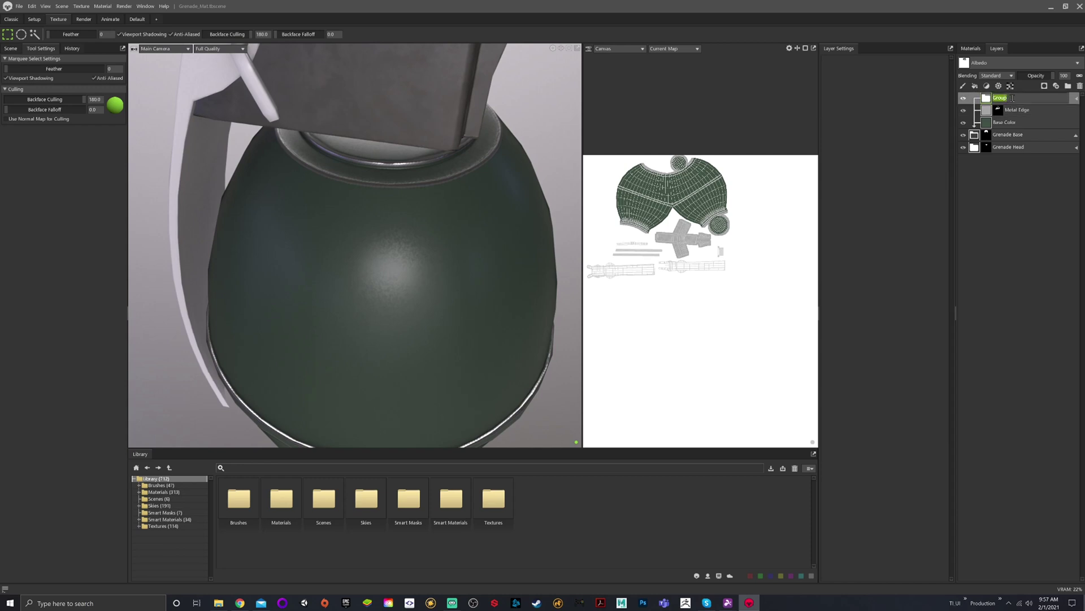
text(Metal Edge Mask)
key(Return)
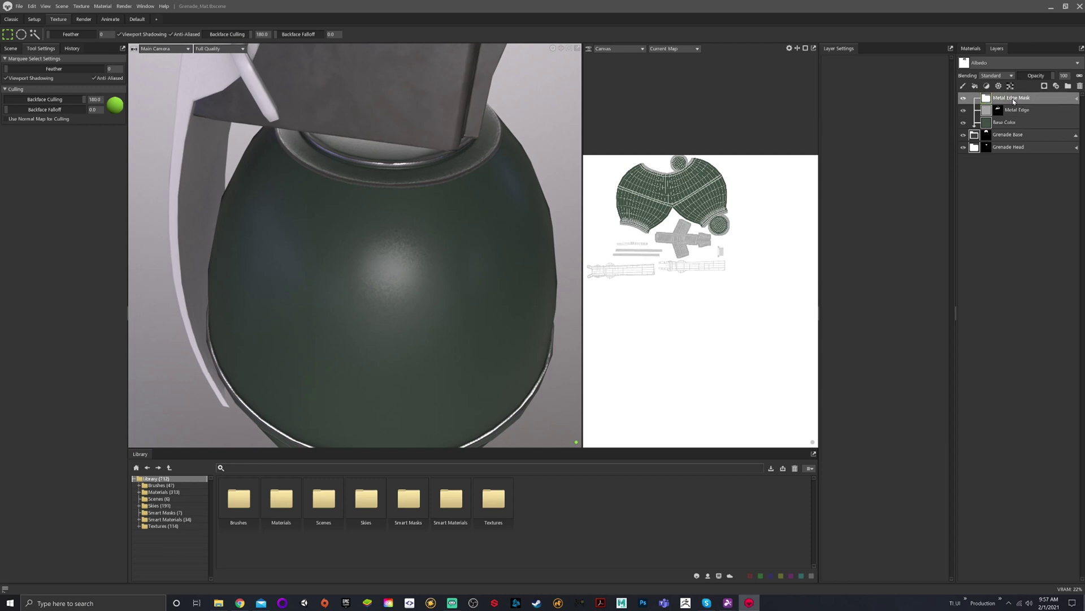
mouse_move(985, 111)
mouse_down()
mouse_move(988, 99)
mouse_move(986, 110)
mouse_up()
click(987, 110)
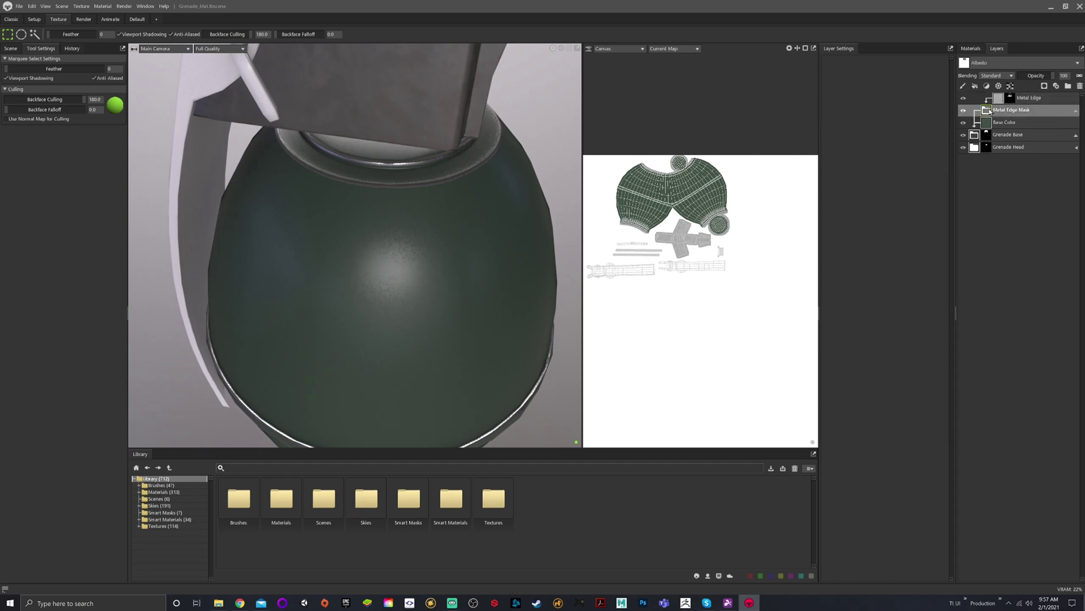
Add a black mask to the Metal Edge Mask group and insert a Dirt generator in that mask.
right_click(989, 109)
mouse_move(1030, 170)
click(963, 176)
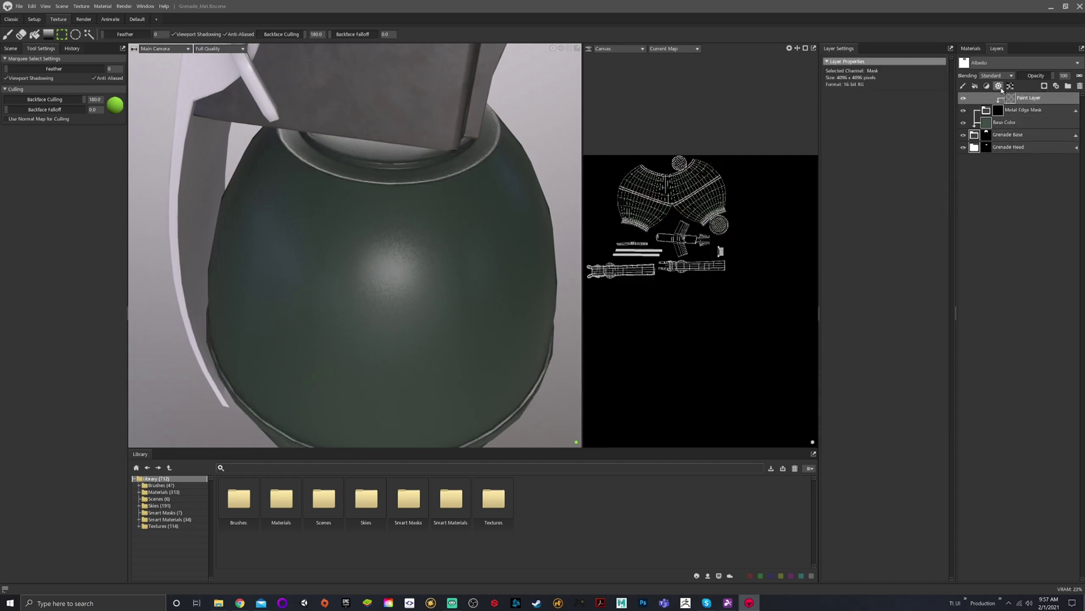
click(999, 87)
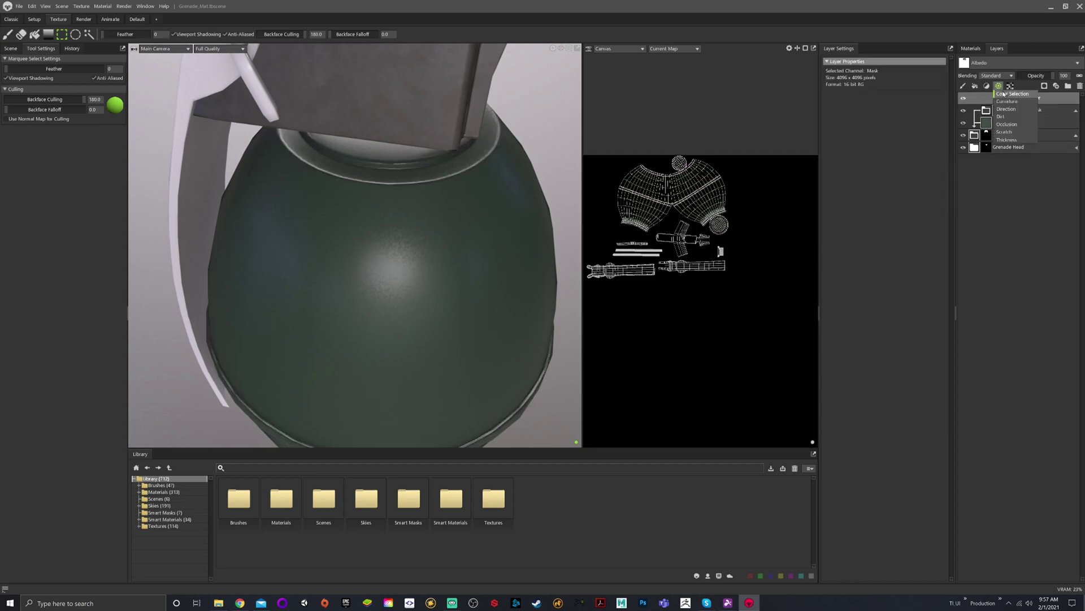
click(1010, 118)
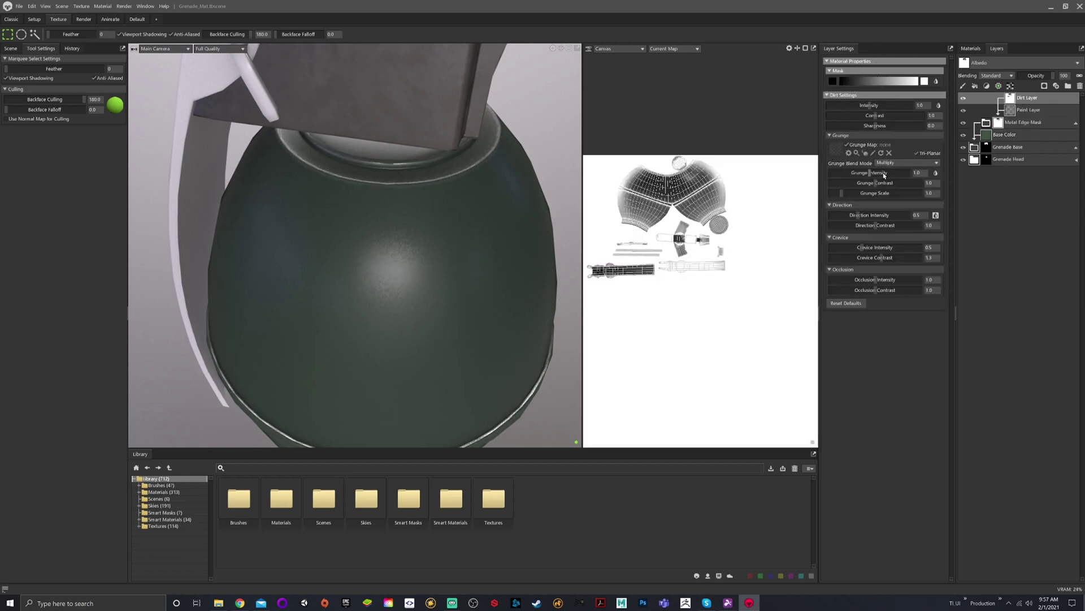
Search the library textures for dirt and assign Dirt Surface as the Dirt layer's grunge map.
double_click(496, 501)
click(280, 468)
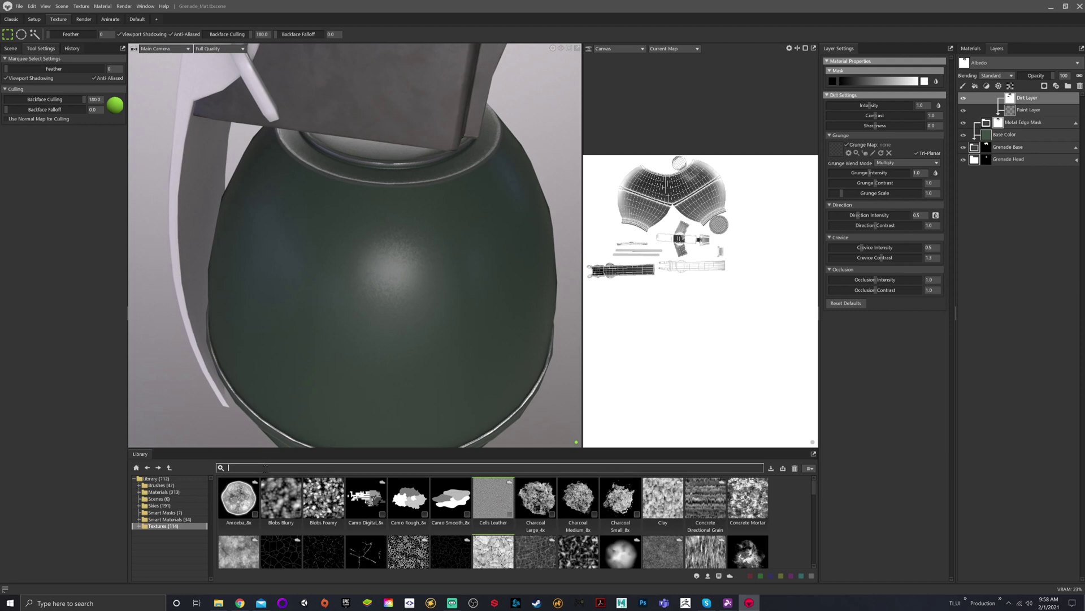
text(dirt)
key(Return)
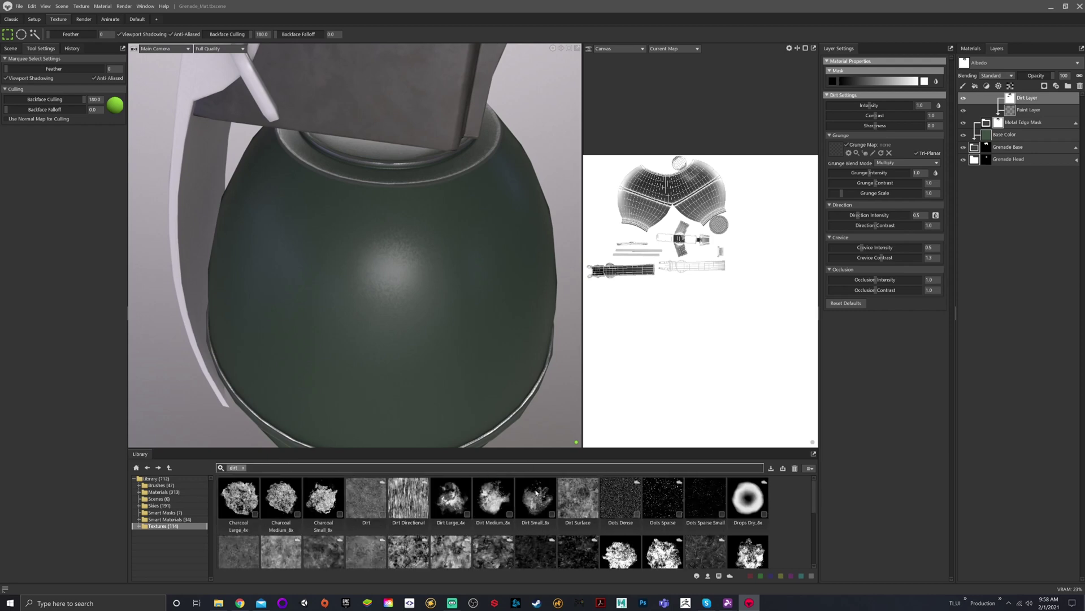
click(591, 510)
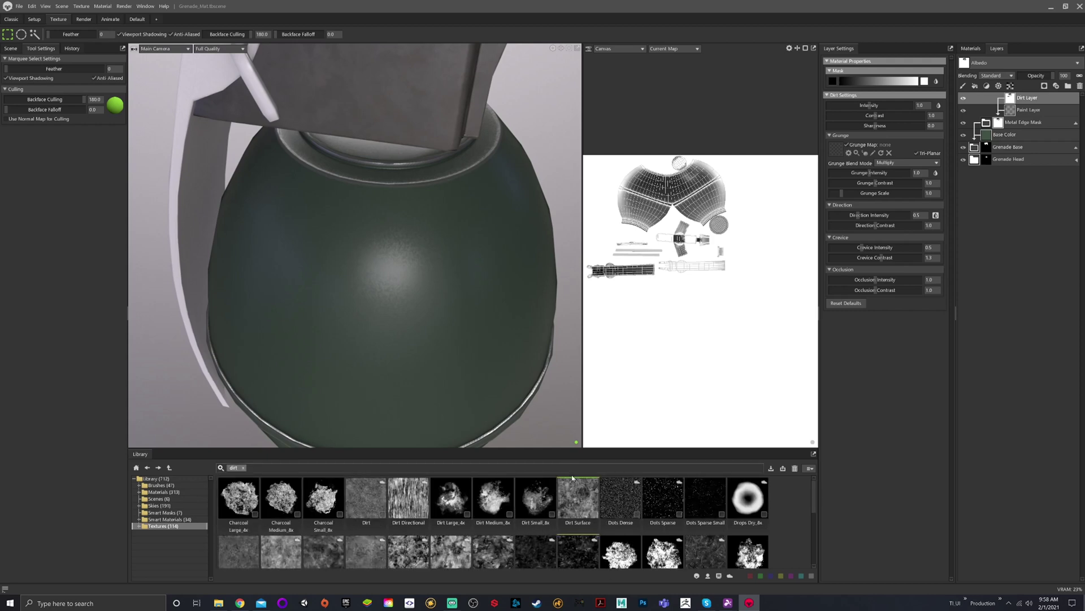
drag(572, 477, 841, 148)
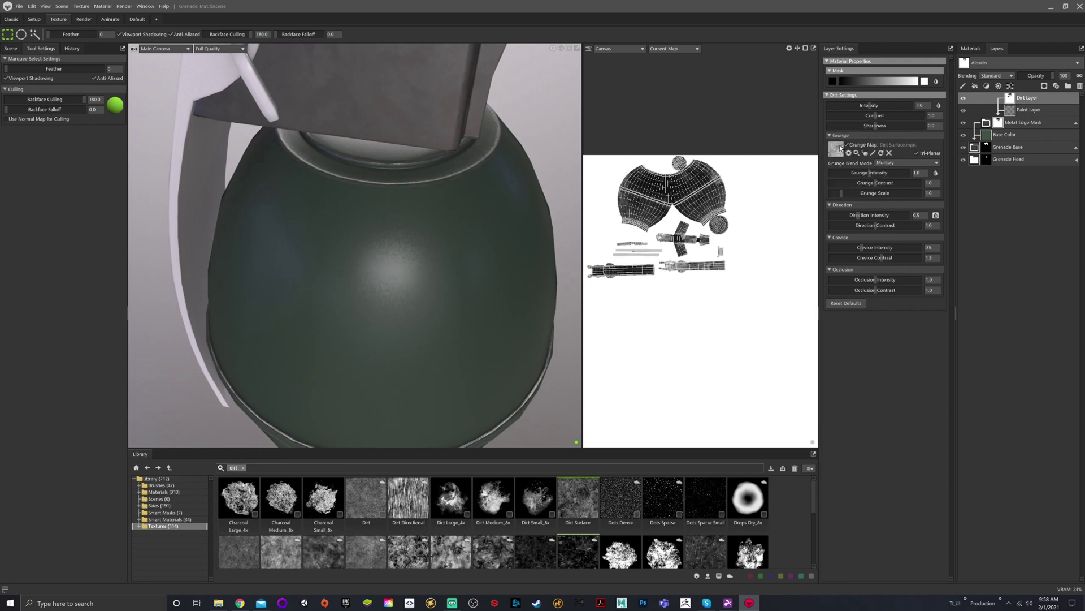
Raise the Dirt layer's intensity to about 3.56 and its contrast to about 2.5.
scroll(427, 325, down, 3)
alt+drag(426, 360, 473, 273)
scroll(444, 296, up, 3)
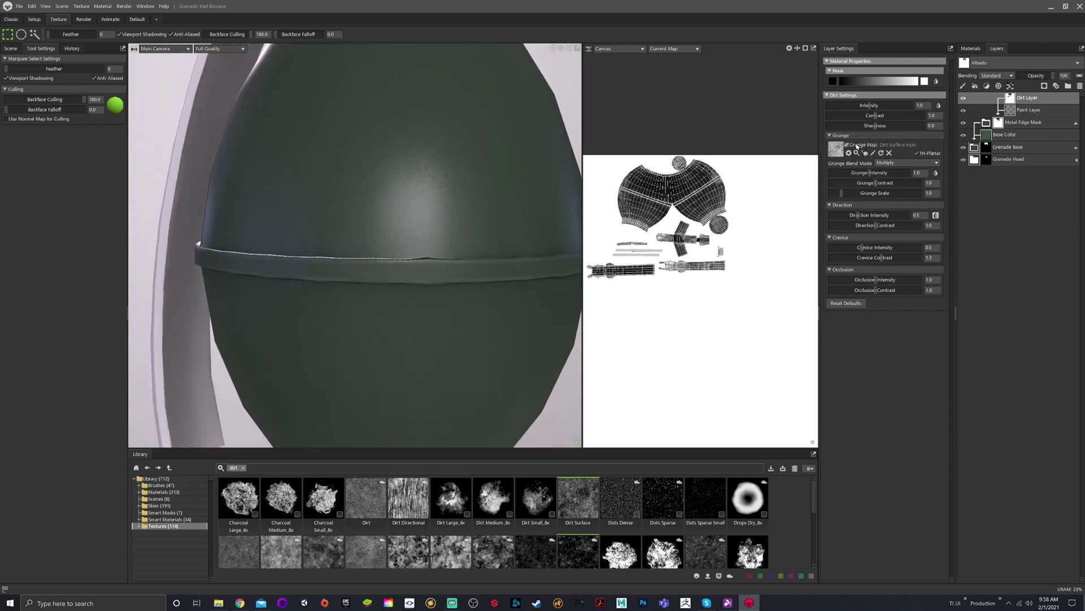
drag(877, 117, 903, 116)
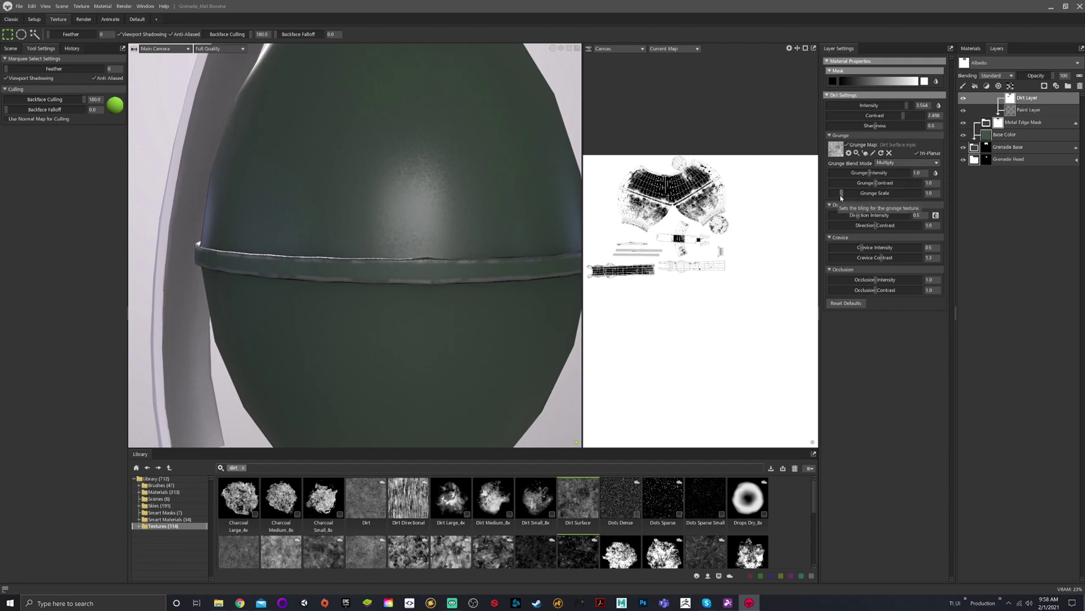
Set the Dirt layer's grunge scale to about 1.28 and check the wear along the grenade's middle ridge.
drag(841, 195, 846, 193)
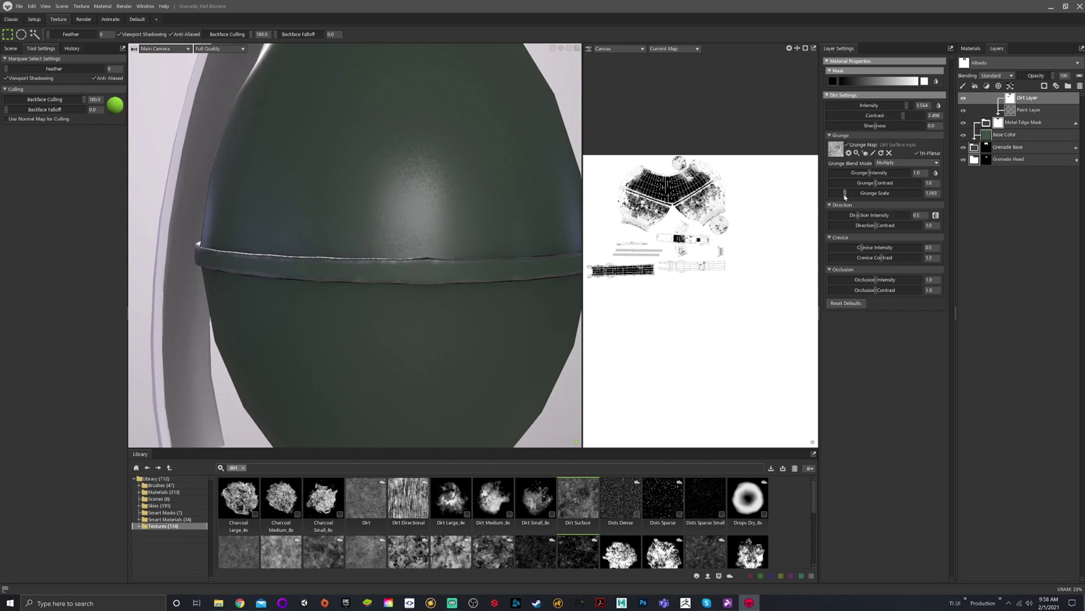
scroll(225, 244, up, 3)
scroll(257, 246, down, 3)
alt+drag(288, 247, 342, 218)
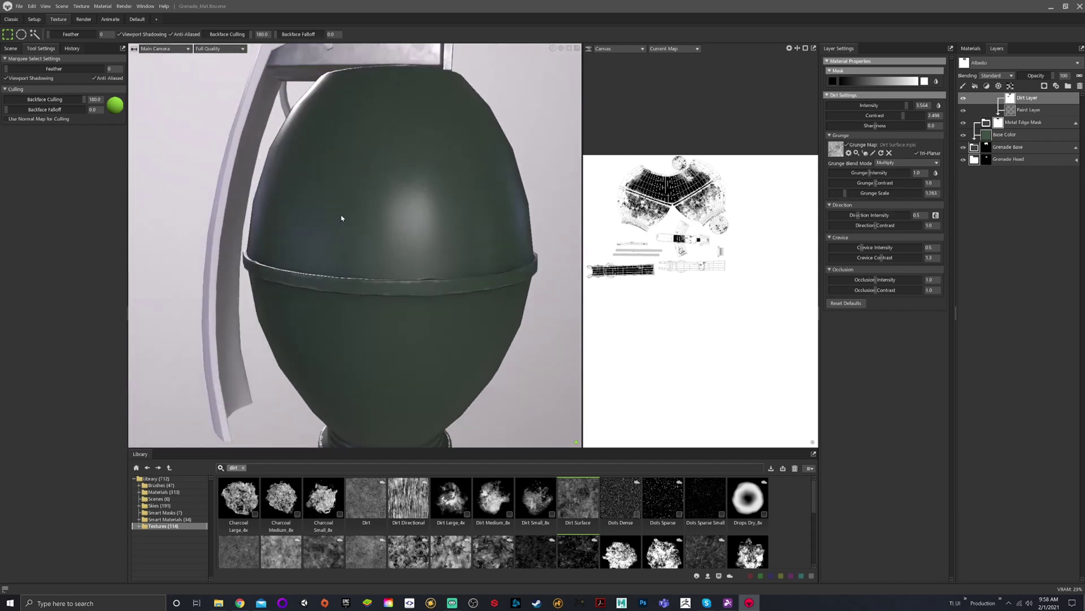
scroll(391, 233, up, 3)
mouse_move(439, 248)
alt+mouse_down()
mouse_move(472, 229)
mouse_move(441, 229)
alt+mouse_up()
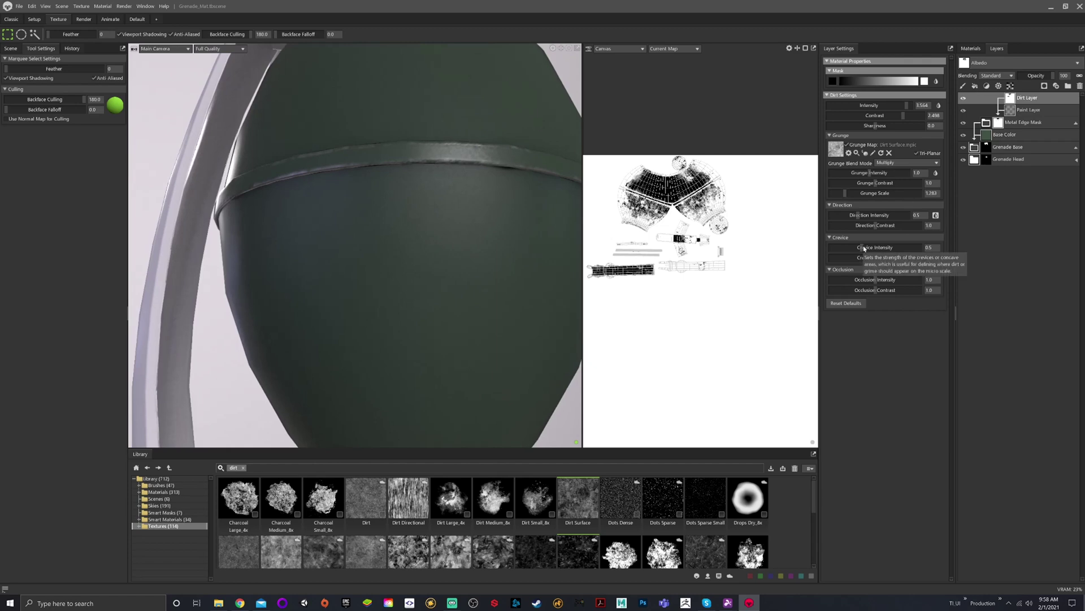
Lower the Dirt layer's crevice intensity to 0.0 and its occlusion intensity to about 0.72.
drag(864, 248, 830, 248)
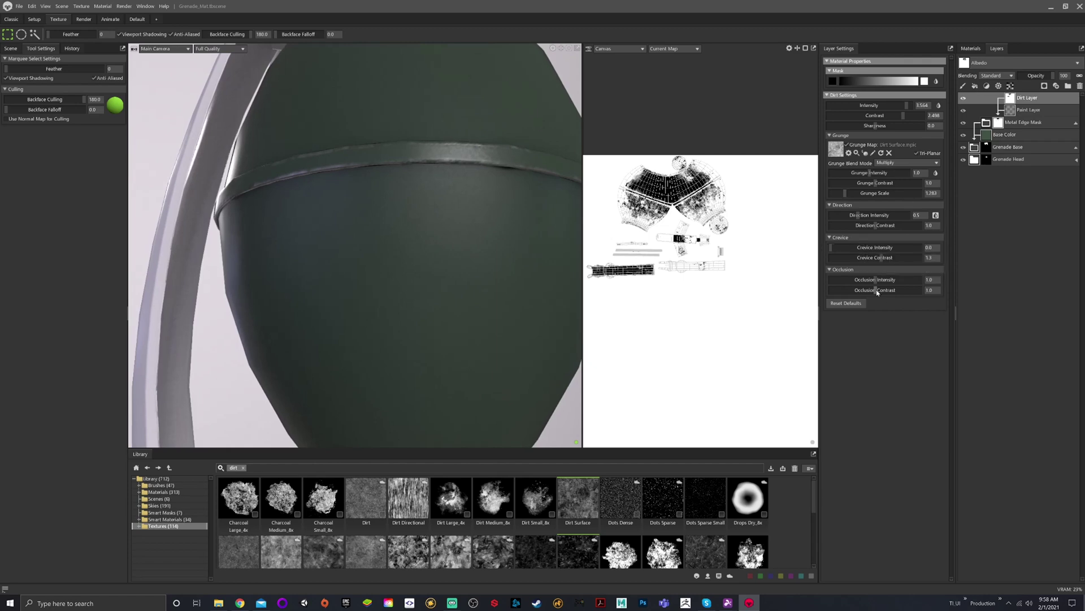
alt+drag(328, 169, 396, 208)
mouse_move(883, 283)
mouse_down()
mouse_move(855, 280)
mouse_move(869, 279)
mouse_up()
alt+drag(350, 238, 295, 213)
scroll(388, 220, down, 3)
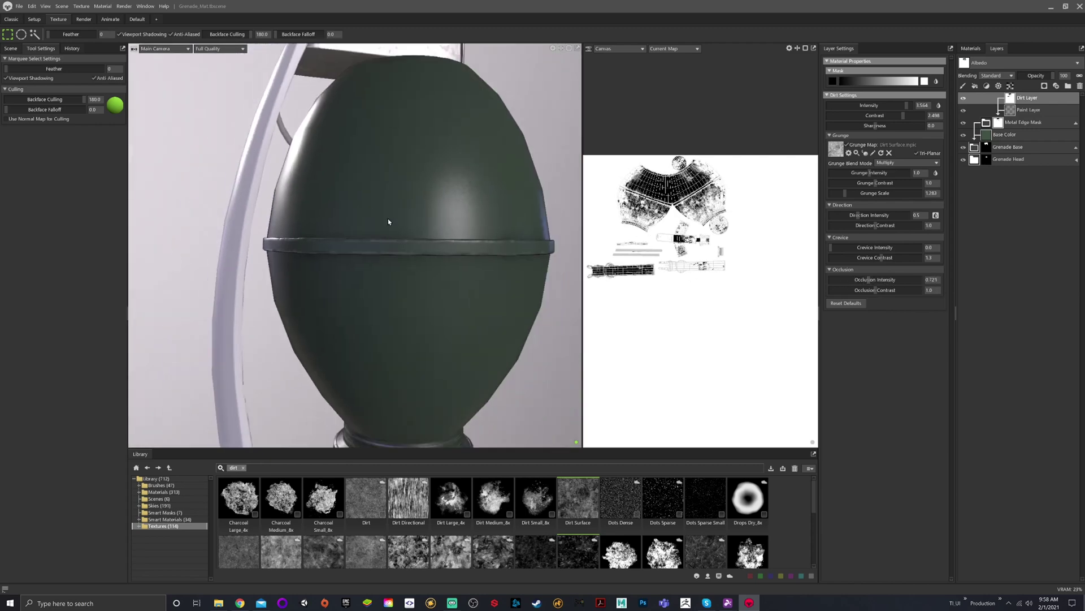
Lower the bump of the Metal Edge layer inside the Metal Edge Mask group to about 0.375.
alt+drag(388, 221, 372, 225)
alt+middle_drag(371, 225, 421, 154)
drag(422, 154, 453, 322)
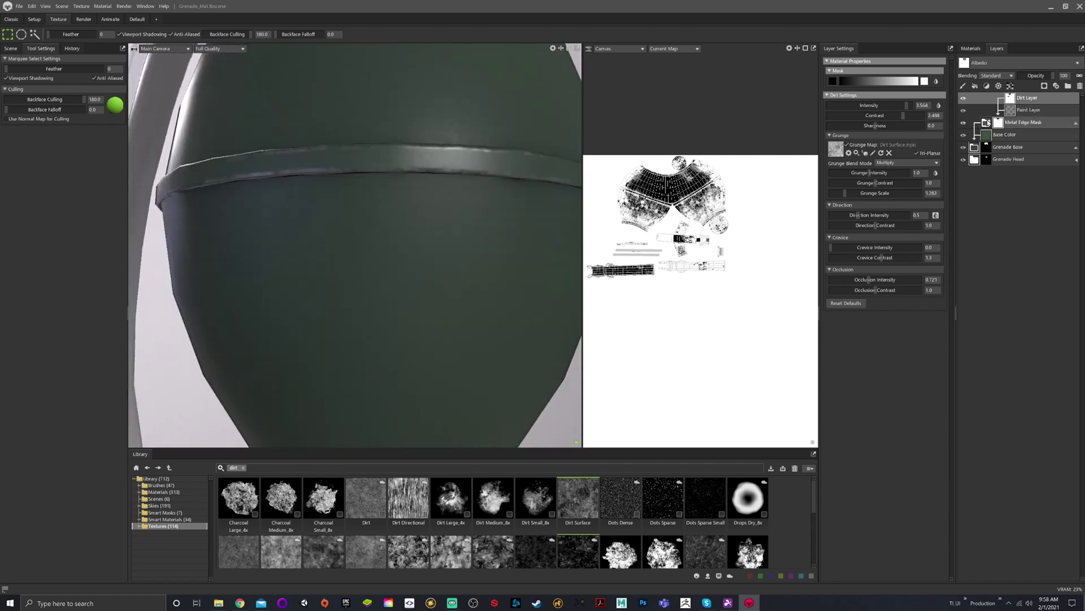
click(988, 122)
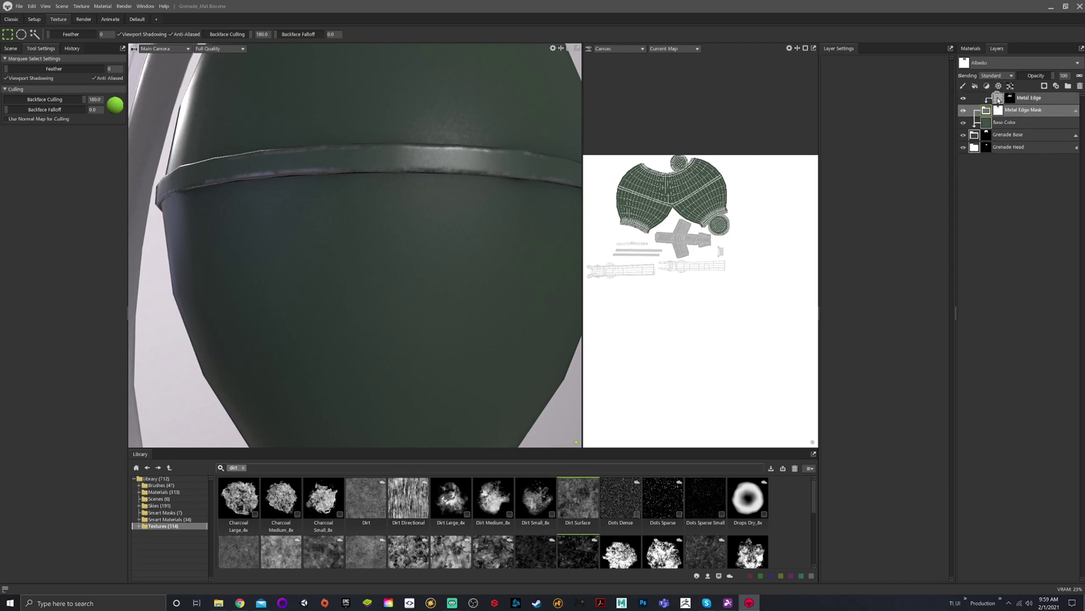
click(998, 100)
scroll(495, 220, up, 2)
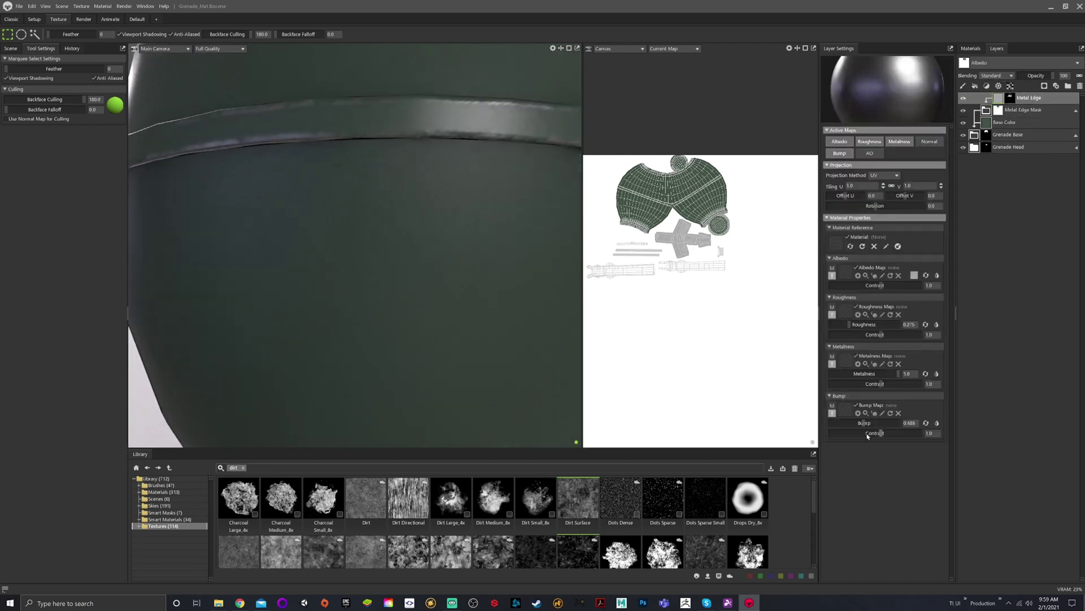
drag(862, 424, 857, 423)
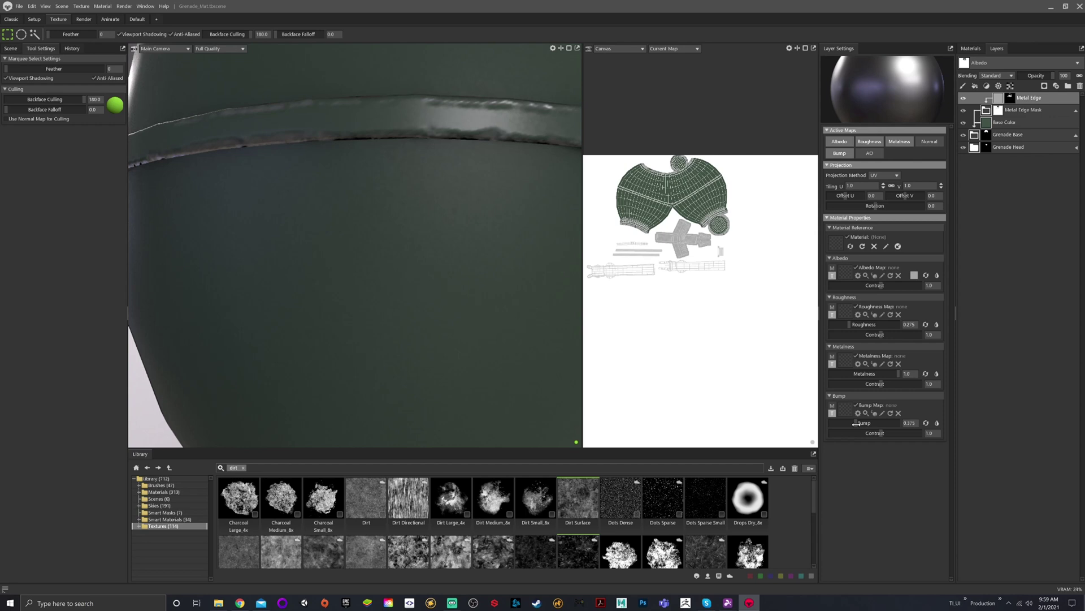
Check the worn edges over the whole grenade body and raise the Metal Edge layer's bump to about 0.43.
scroll(524, 233, down, 5)
scroll(505, 248, up, 1)
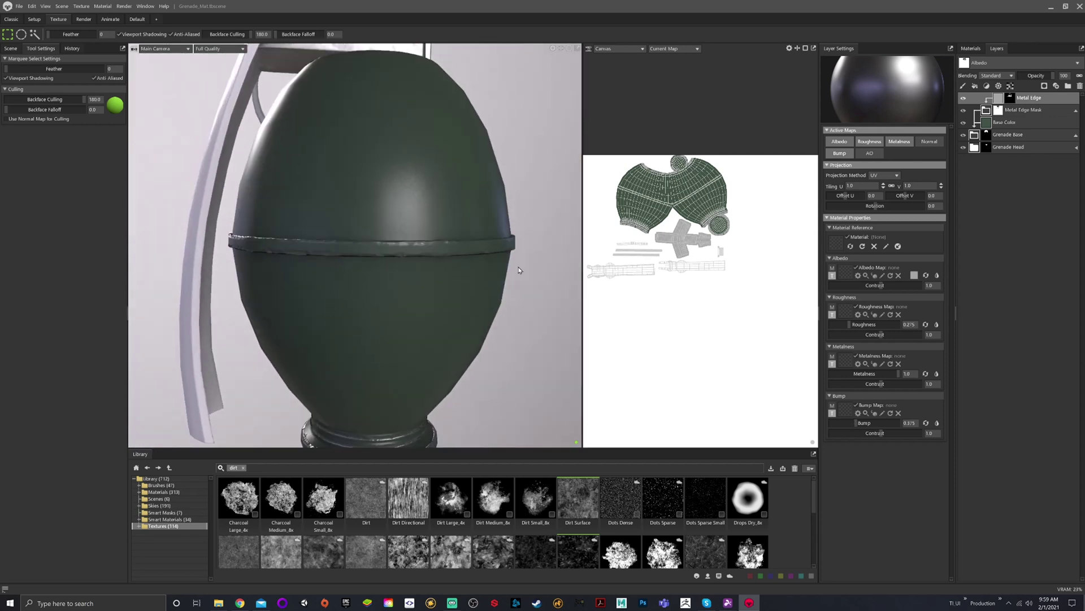
scroll(541, 294, up, 2)
alt+right_drag(540, 294, 446, 291)
mouse_move(447, 291)
alt+mouse_down()
mouse_move(439, 301)
mouse_move(448, 279)
mouse_move(452, 295)
alt+mouse_up()
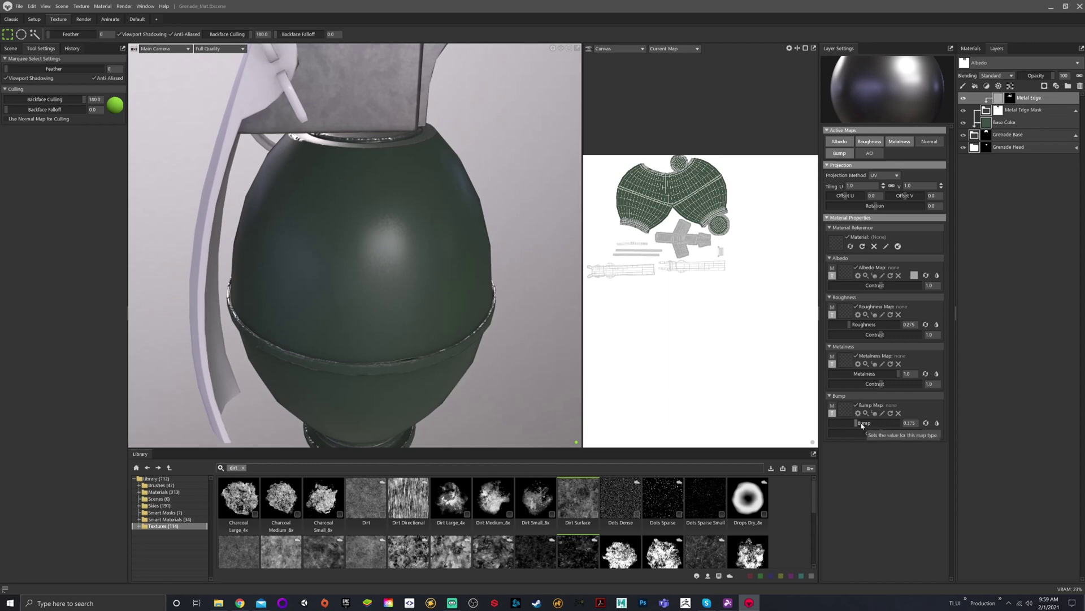
drag(857, 423, 860, 423)
scroll(450, 310, up, 3)
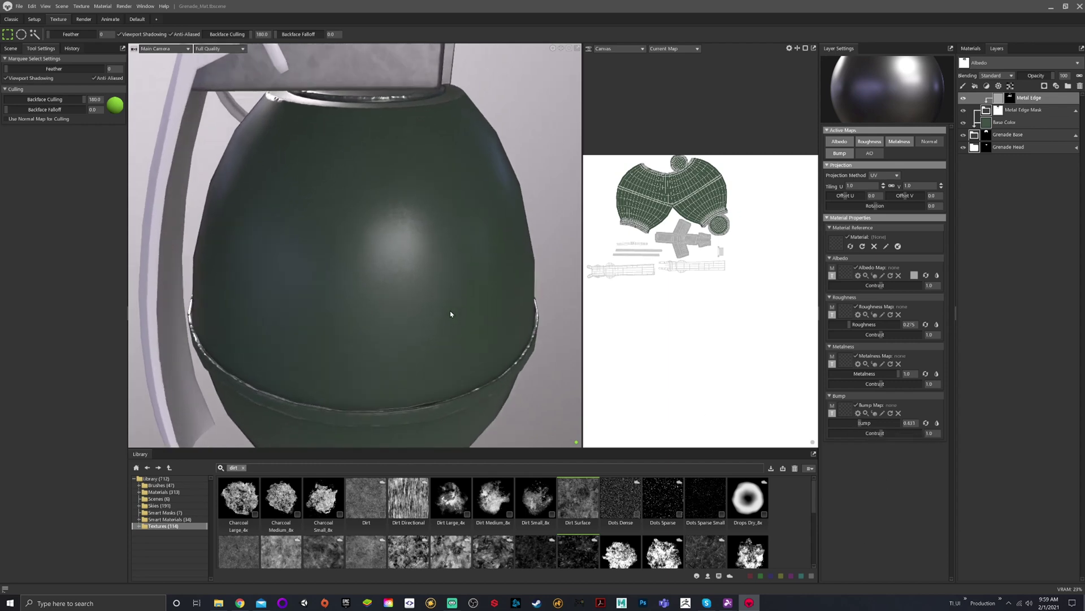
alt+drag(450, 311, 461, 276)
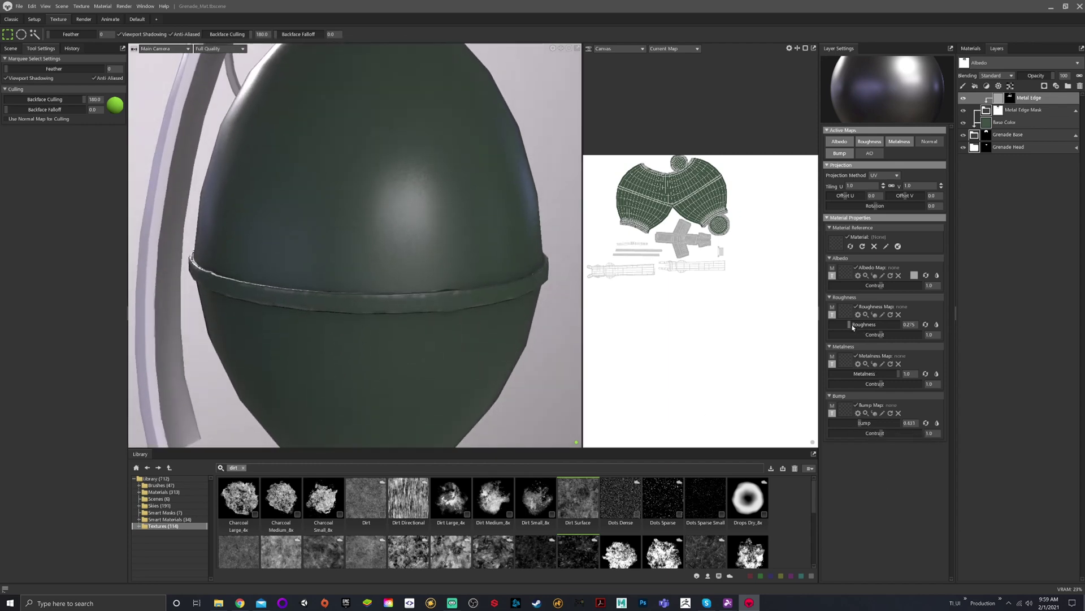
Reduce the Metal Edge layer's roughness to about 0.22 and check the metal ridge on the grenade body.
drag(853, 327, 848, 326)
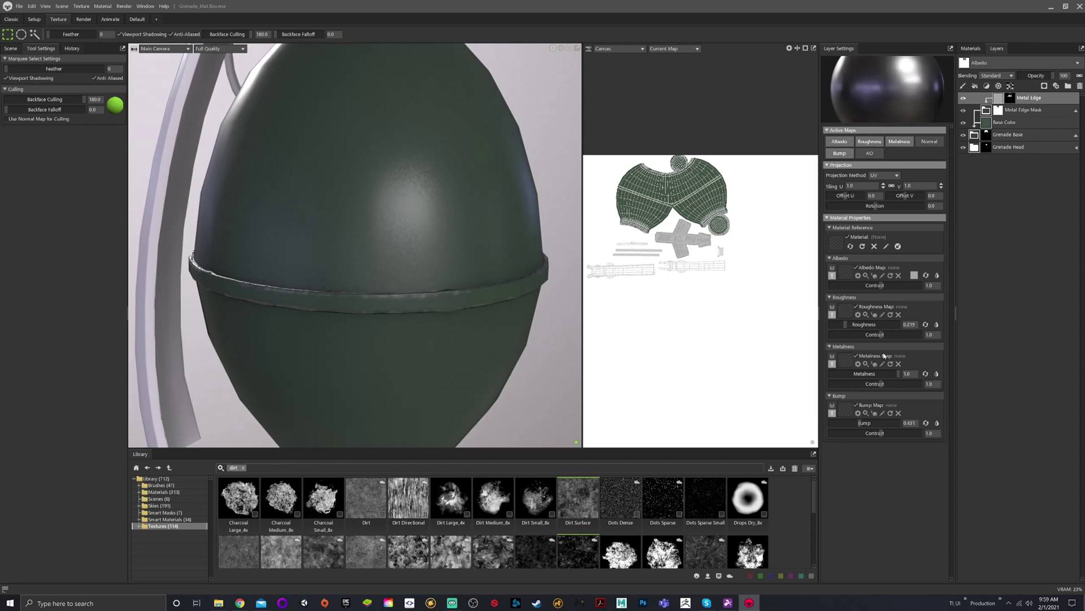
alt+drag(281, 205, 266, 192)
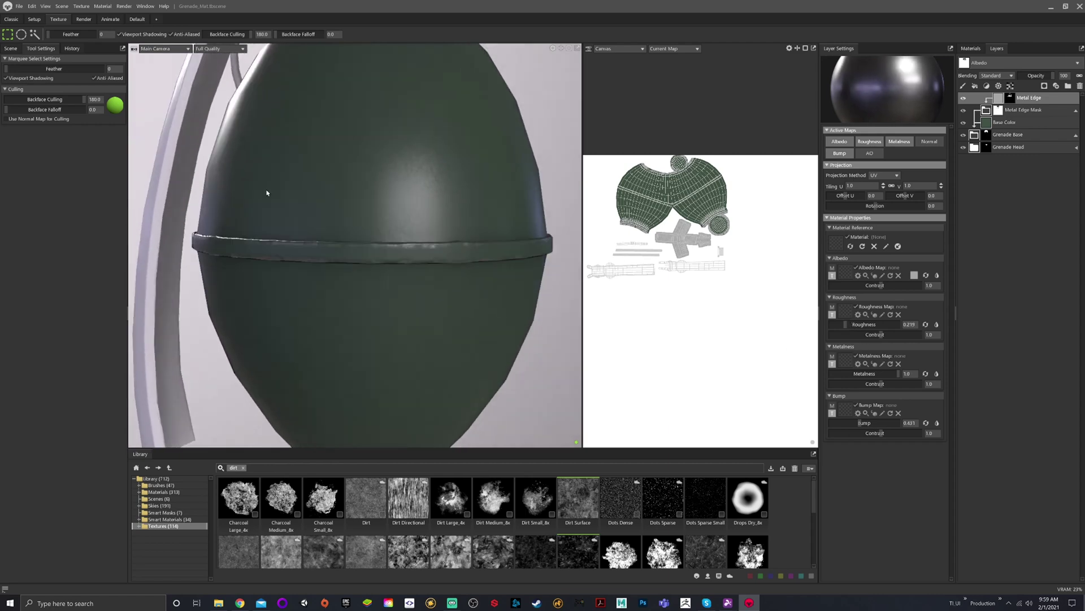
scroll(365, 162, down, 3)
alt+drag(364, 162, 443, 169)
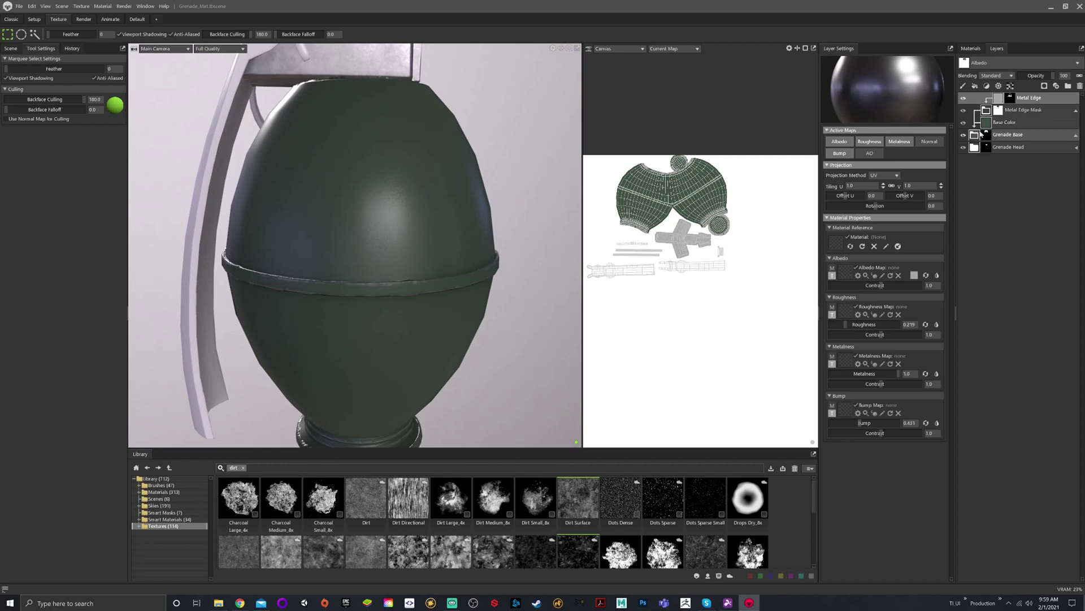
Add a fill layer above the Metal Edge Mask group, keep only its Bump map active, and lower the bump to about 0.144.
key(Delete)
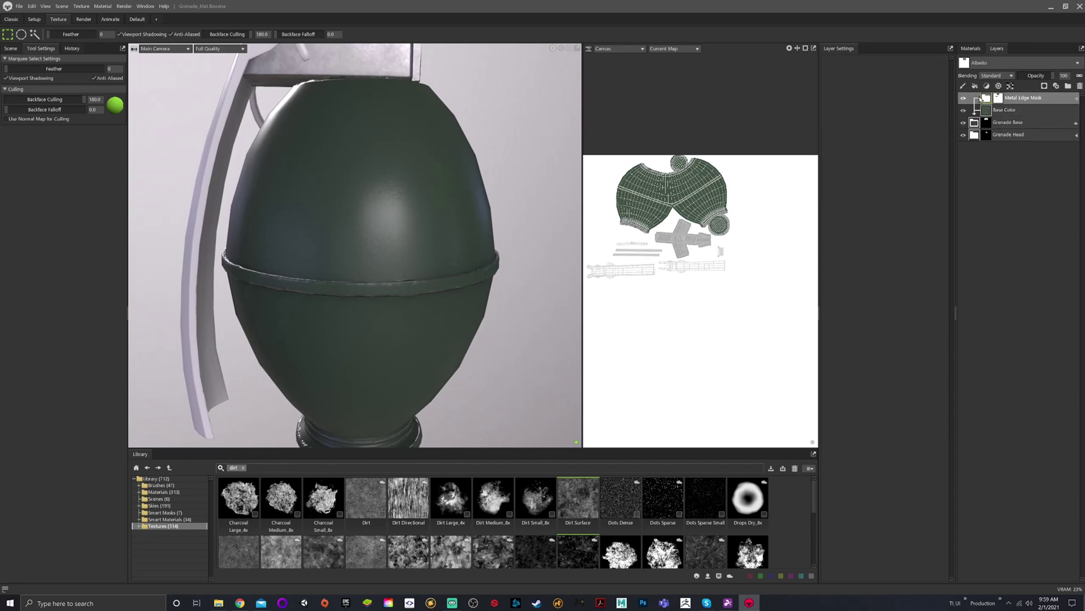
click(976, 86)
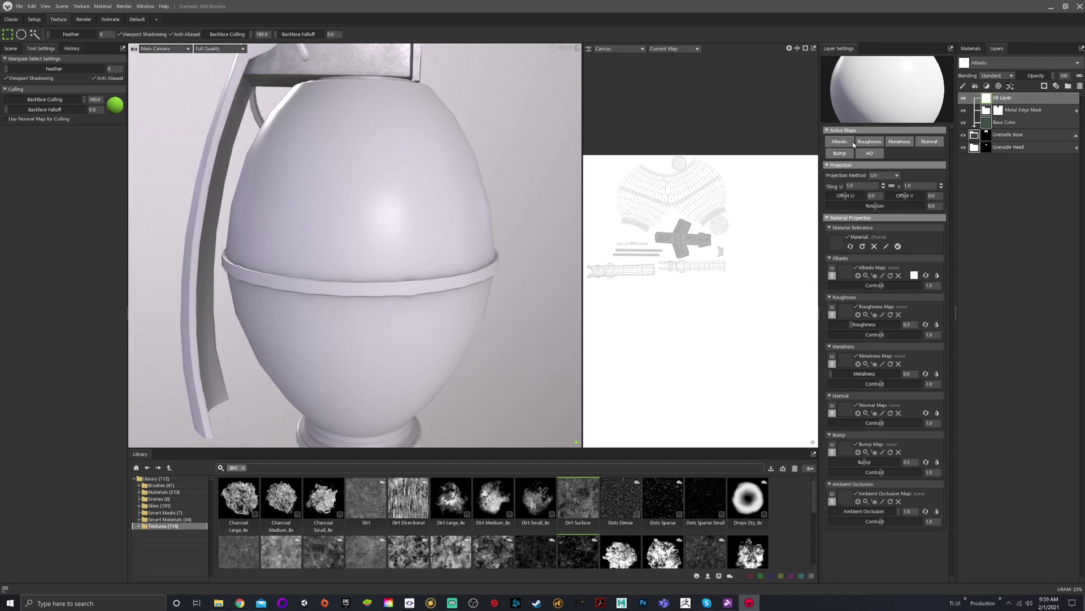
click(848, 155)
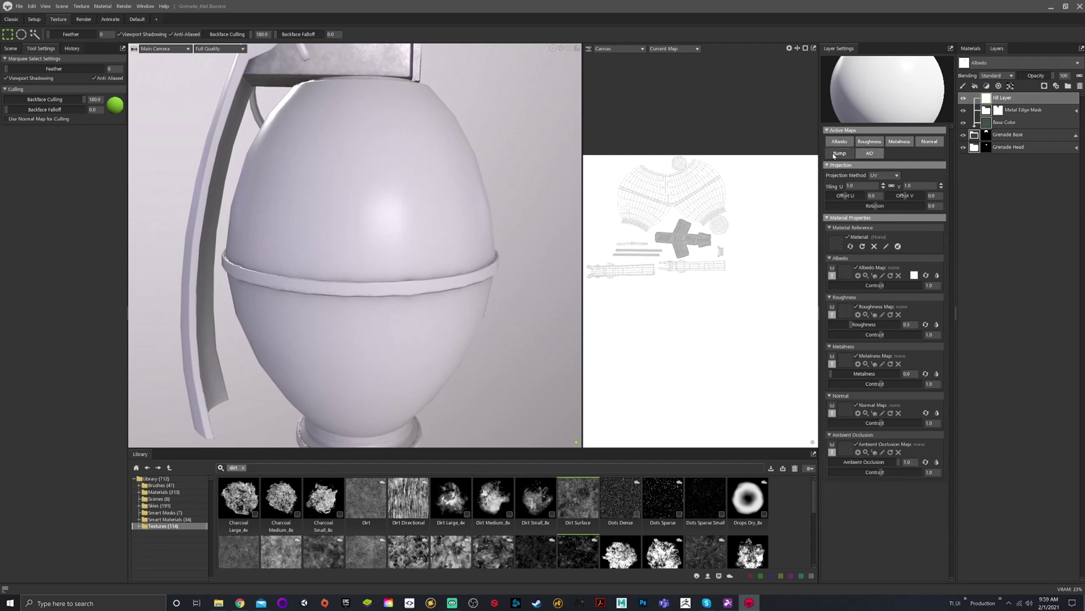
alt+click(833, 156)
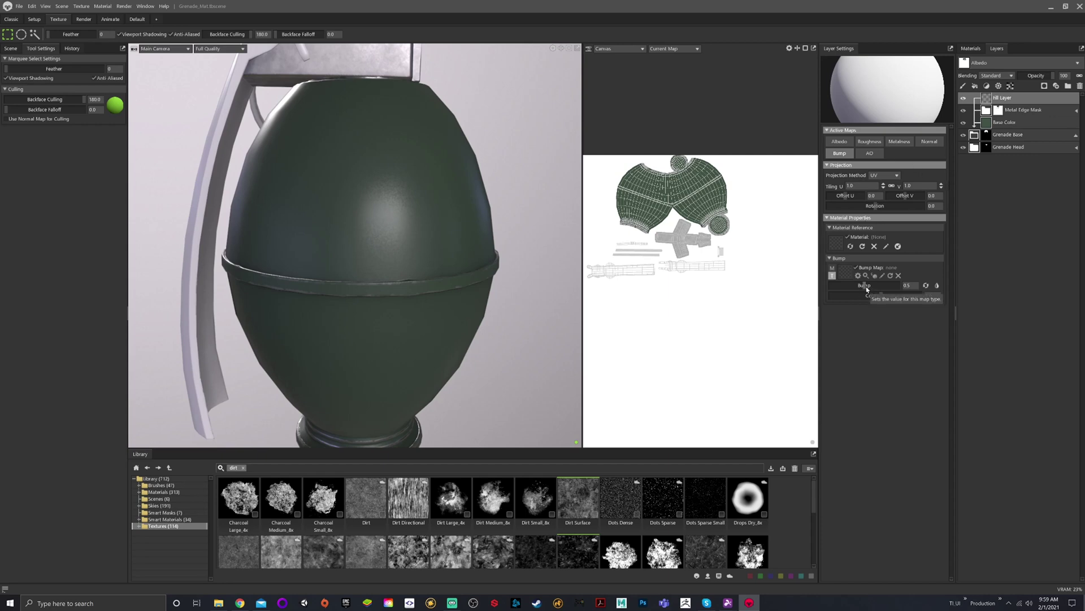
drag(864, 285, 840, 285)
Activate the Albedo map on the new fill layer and set its color to red.
click(840, 142)
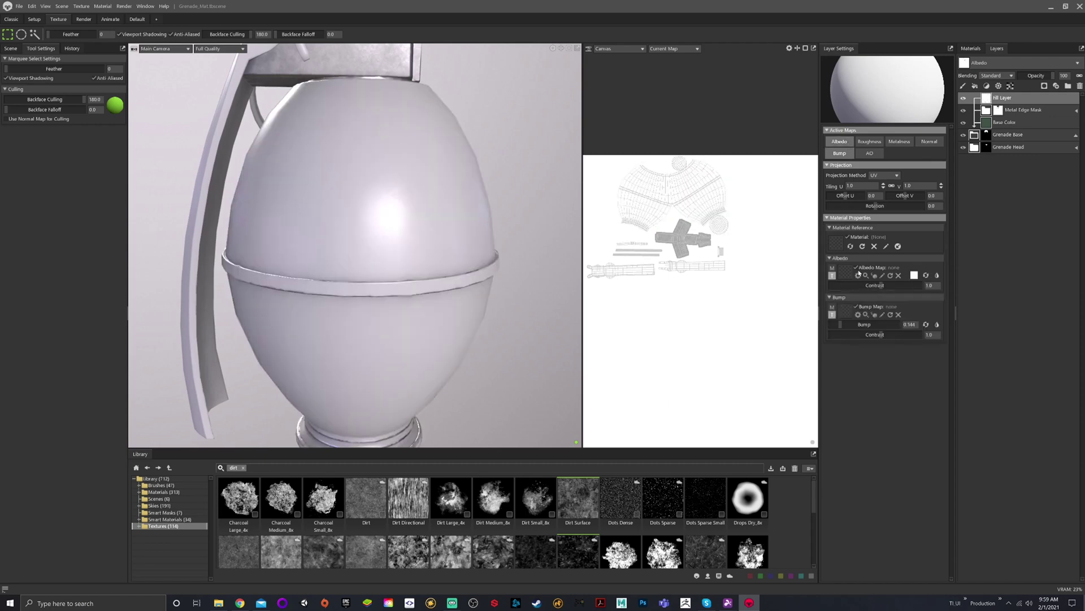
click(914, 275)
click(514, 273)
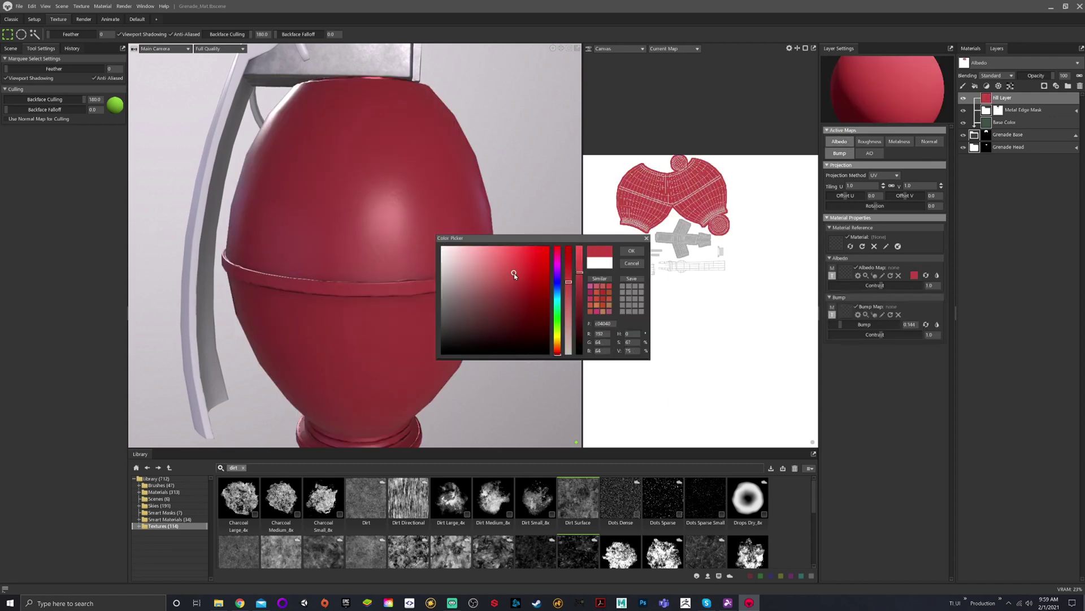
click(631, 251)
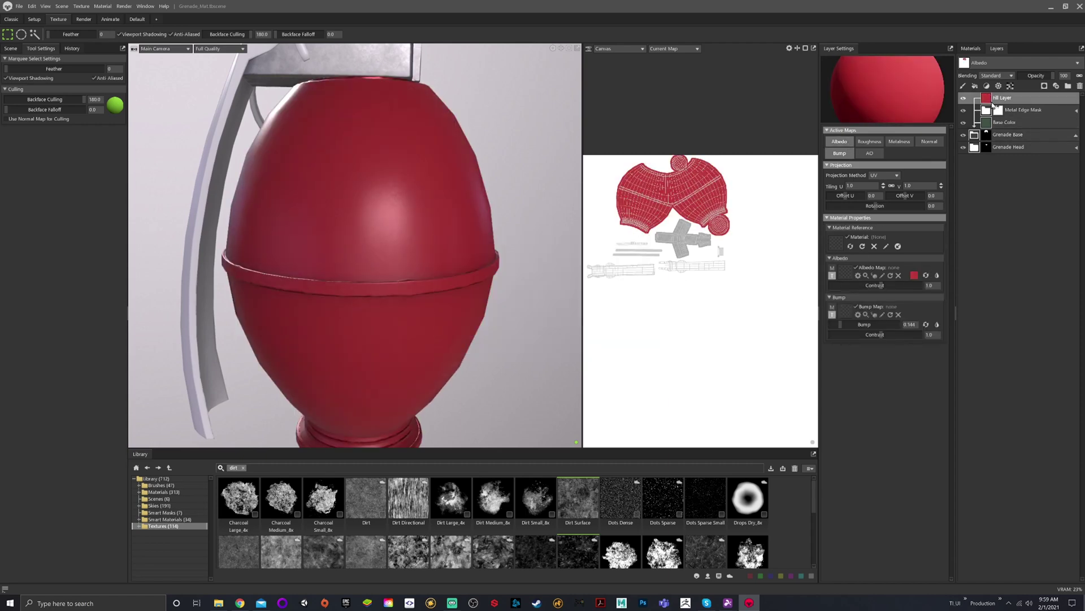
Rename the red fill layer as Scratches.
double_click(996, 98)
text(Scratches)
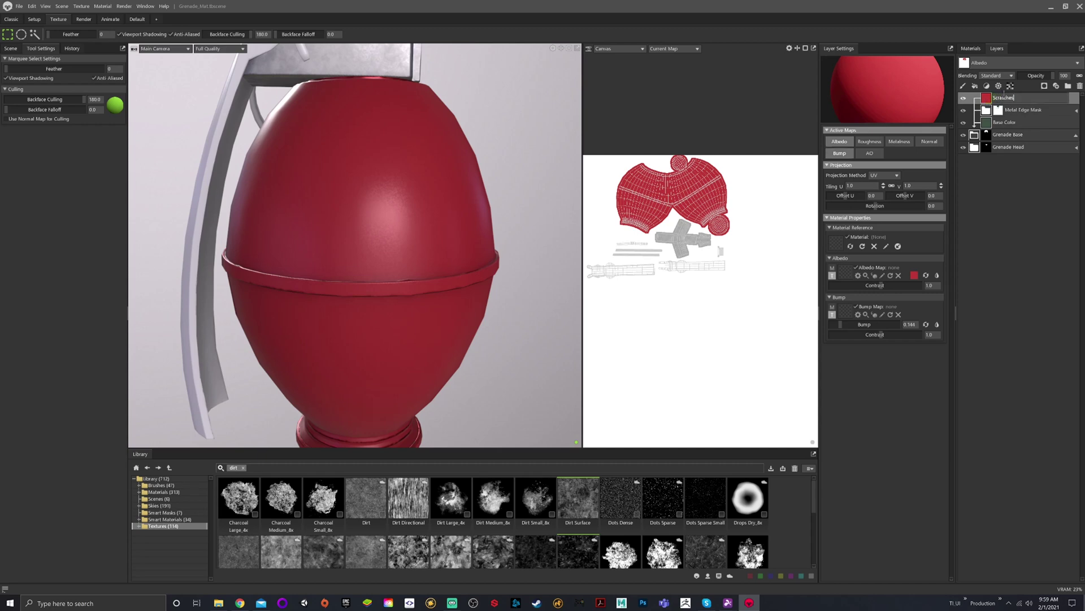
key(Return)
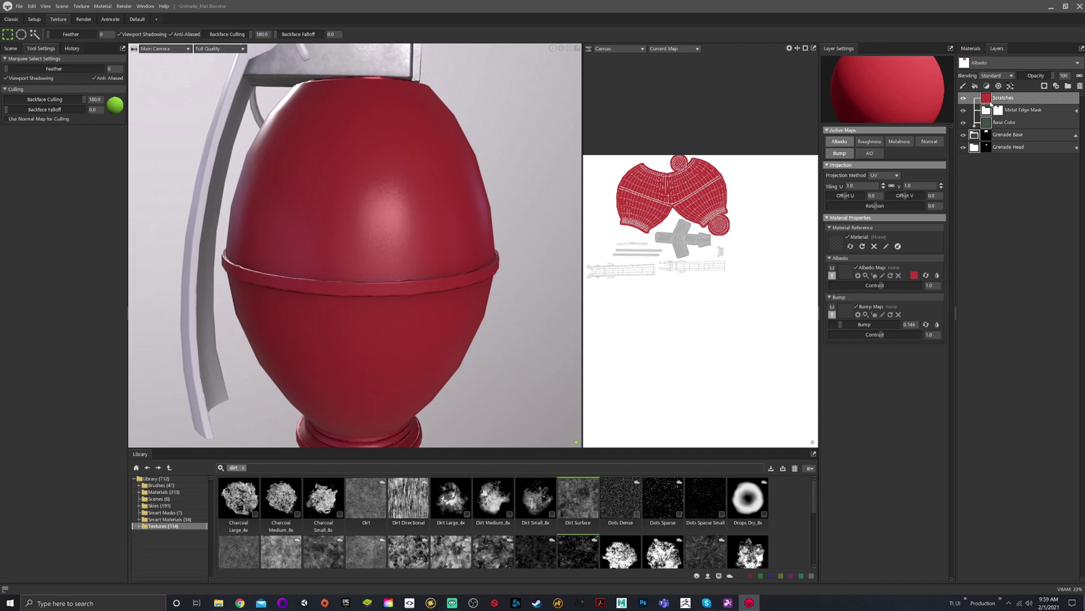
Give the Scratches layer a black paint mask and add a Scratch generator to that mask.
right_click(984, 101)
mouse_move(1009, 159)
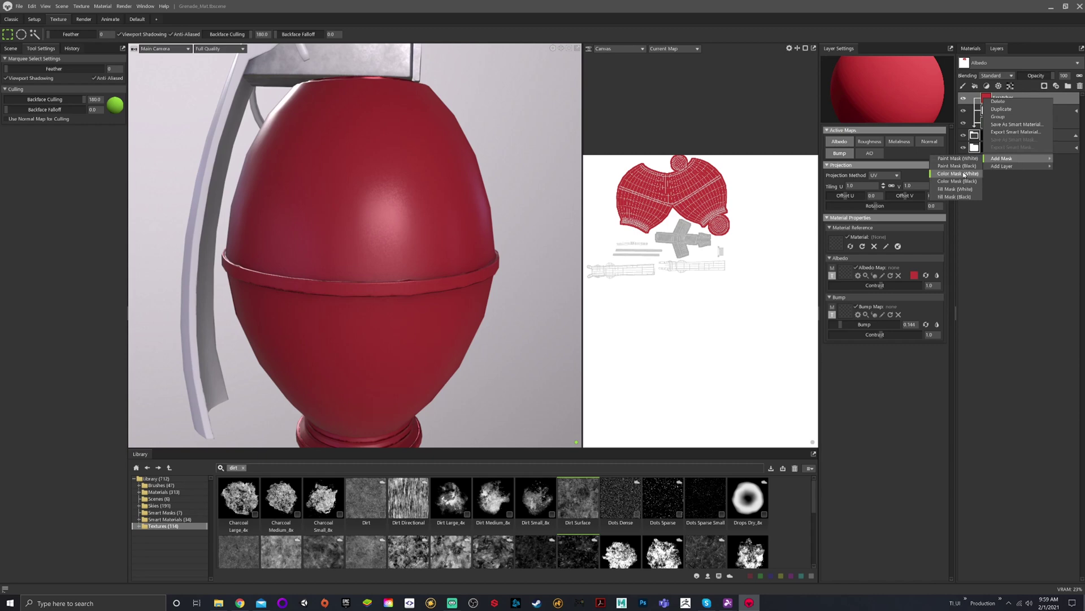
click(962, 166)
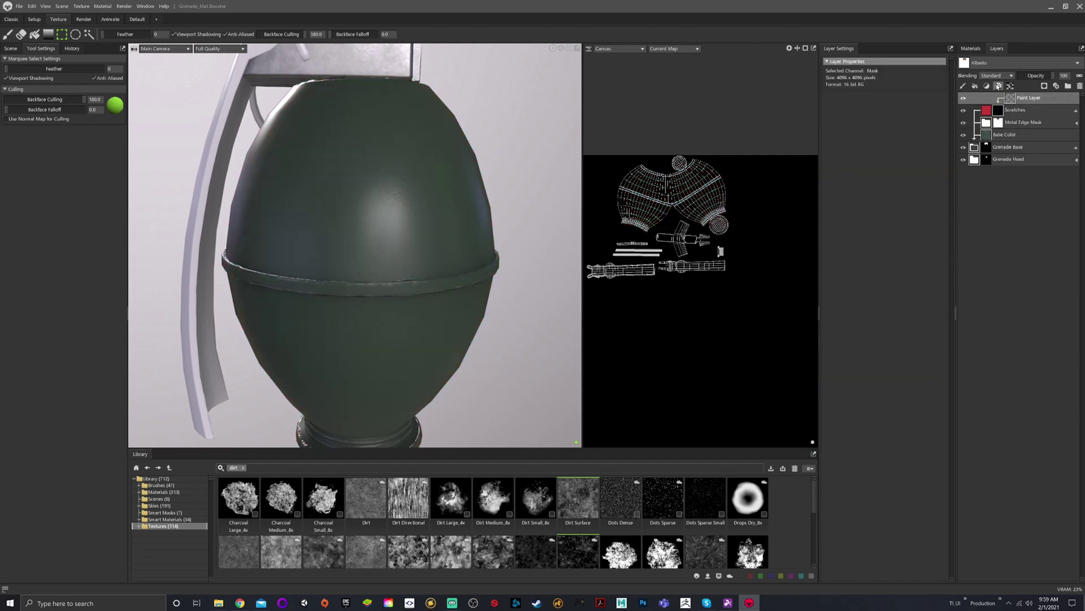
click(999, 86)
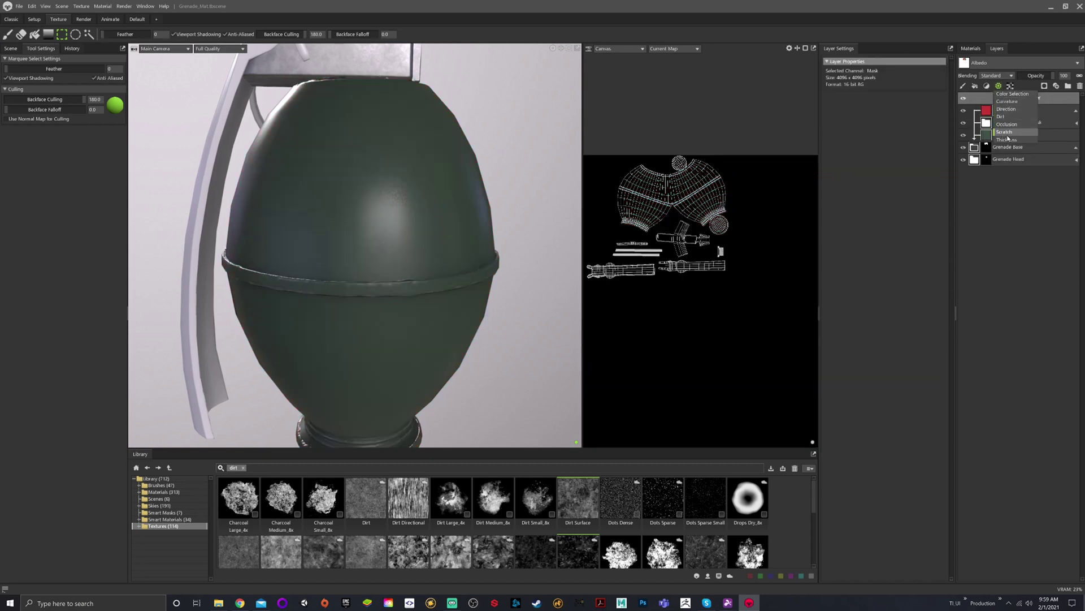
click(1006, 132)
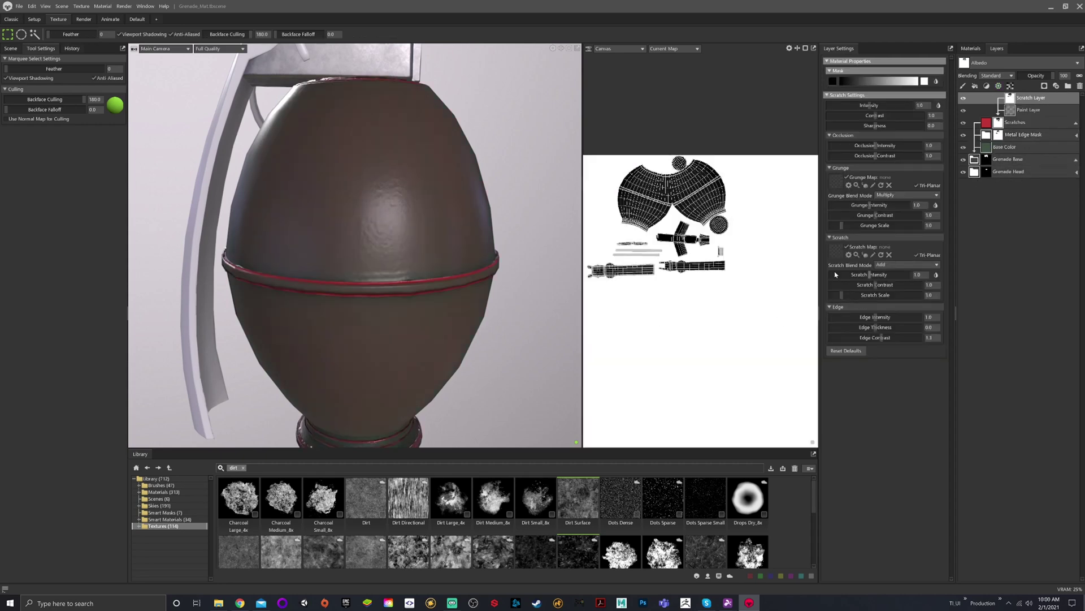
Search the library for scratch textures and assign Scratches Heavy Sparse as the generator's scratch map.
click(244, 467)
text(scratc)
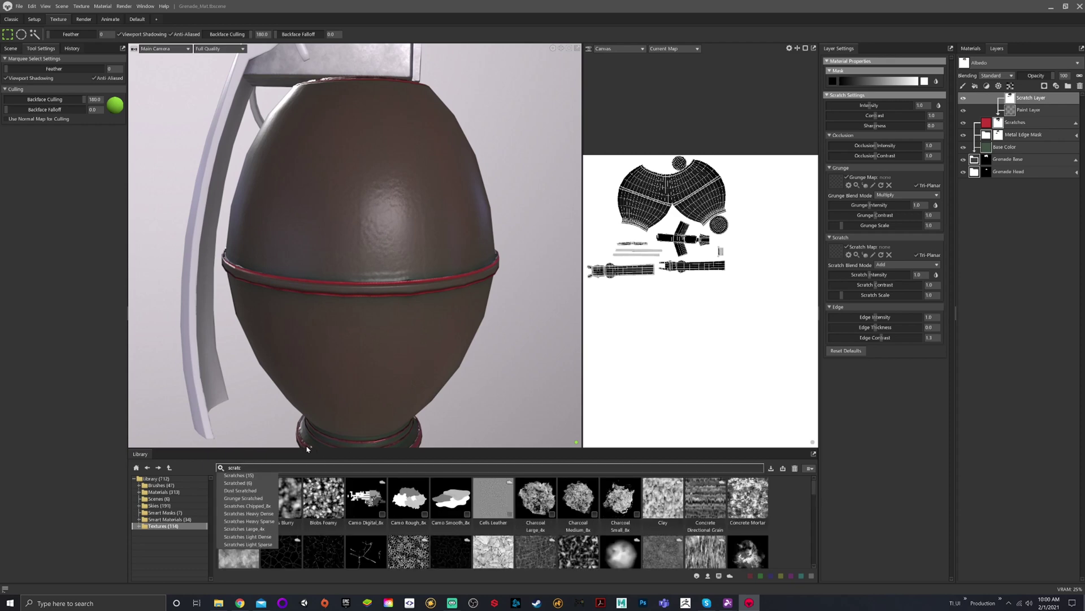
key(Return)
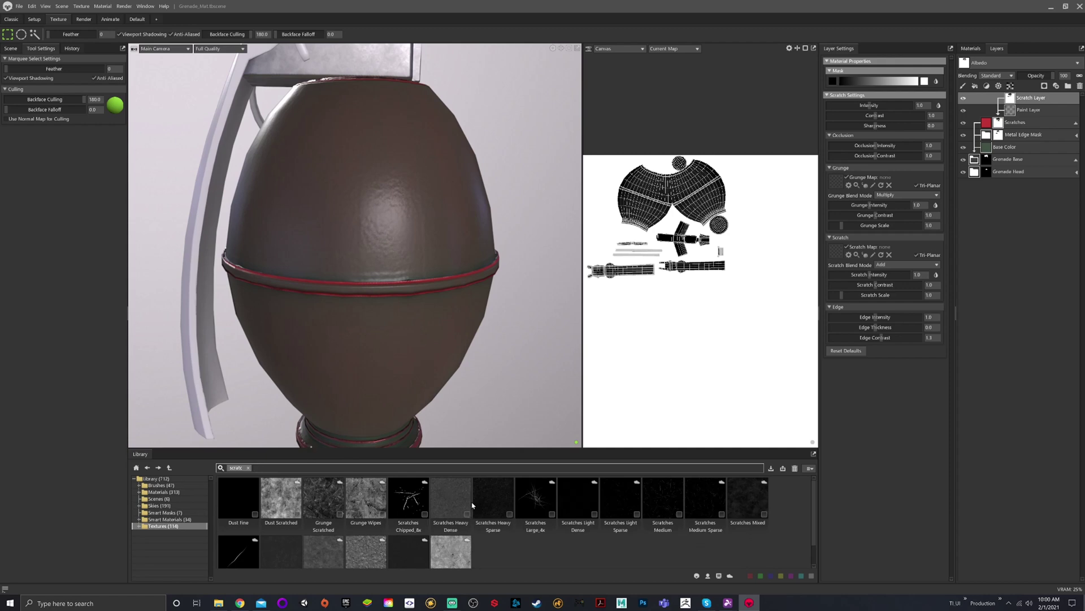
drag(493, 499, 838, 257)
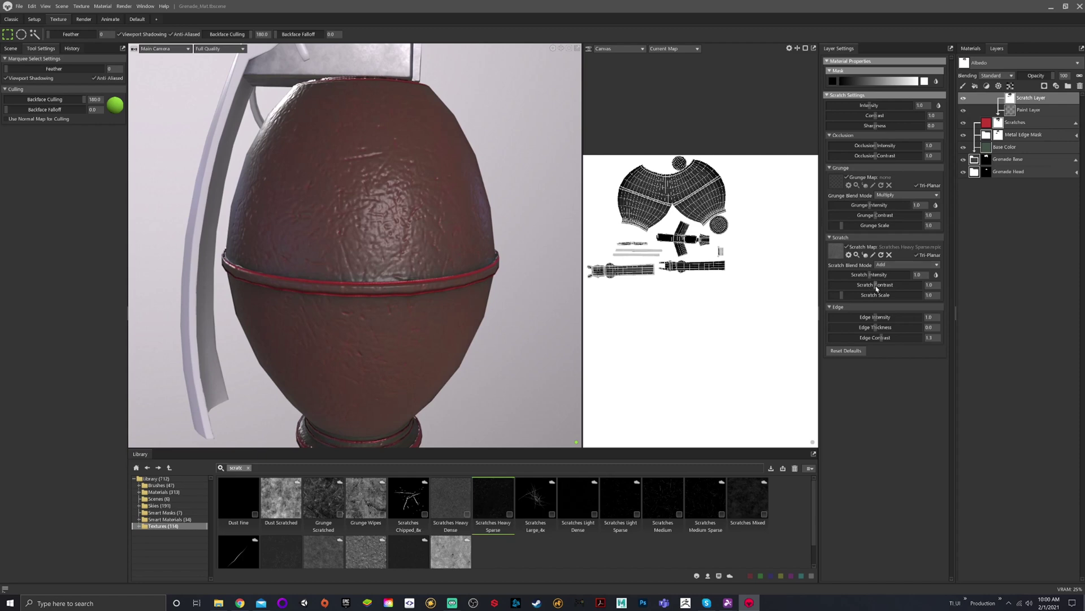
Raise the scratch contrast to about 1.37 and scratch intensity to about 1.97, and lower the grunge intensity to about 0.83.
mouse_move(876, 285)
mouse_down()
mouse_move(854, 274)
mouse_move(887, 274)
mouse_up()
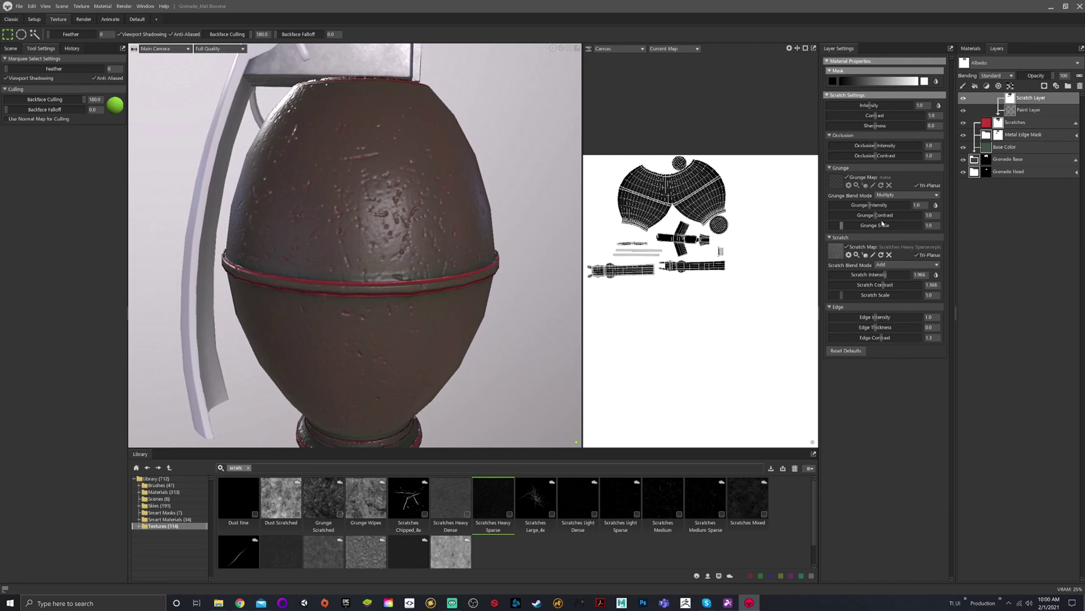
drag(869, 207, 860, 206)
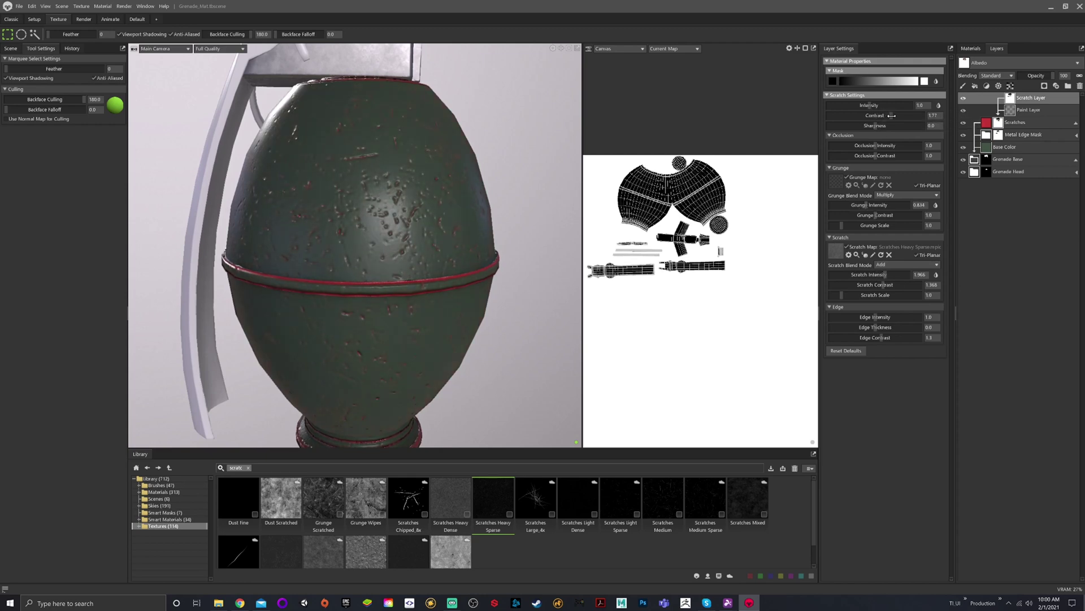
Set the Scratch generator's overall contrast to about 1.41 and its overall intensity to about 1.2.
mouse_move(875, 114)
mouse_down()
mouse_move(884, 115)
mouse_move(876, 105)
mouse_up()
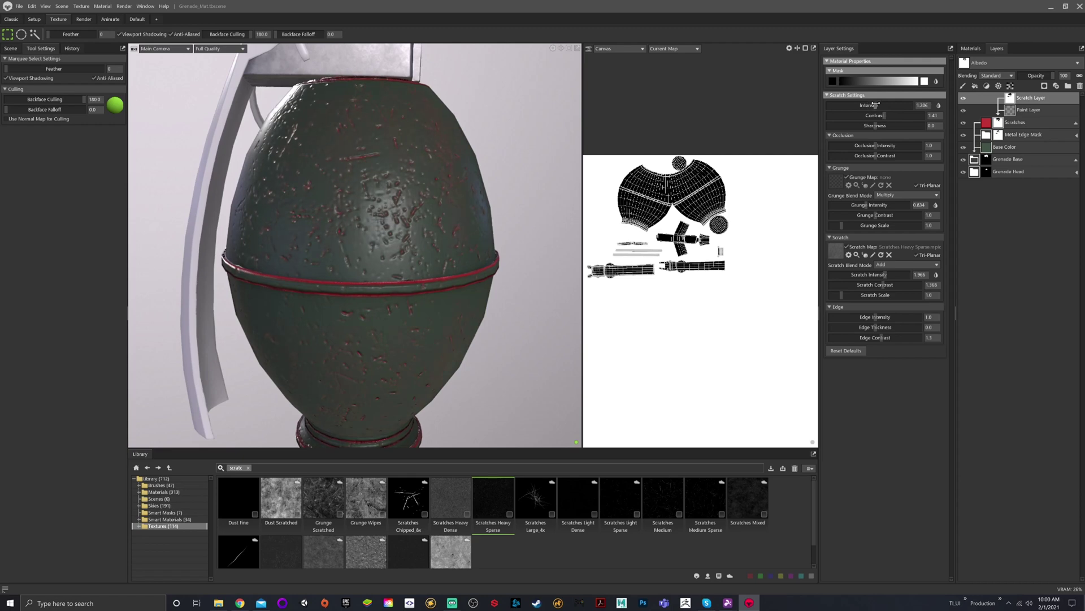
scroll(403, 135, up, 2)
scroll(403, 135, up, 1)
alt+drag(403, 136, 451, 223)
scroll(452, 222, down, 1)
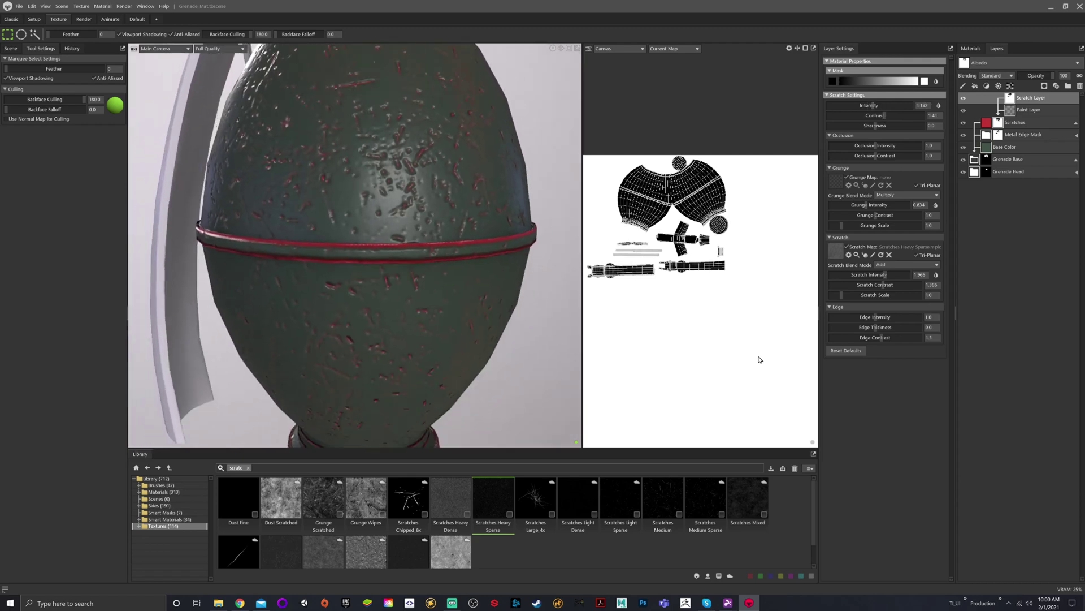
drag(465, 171, 471, 177)
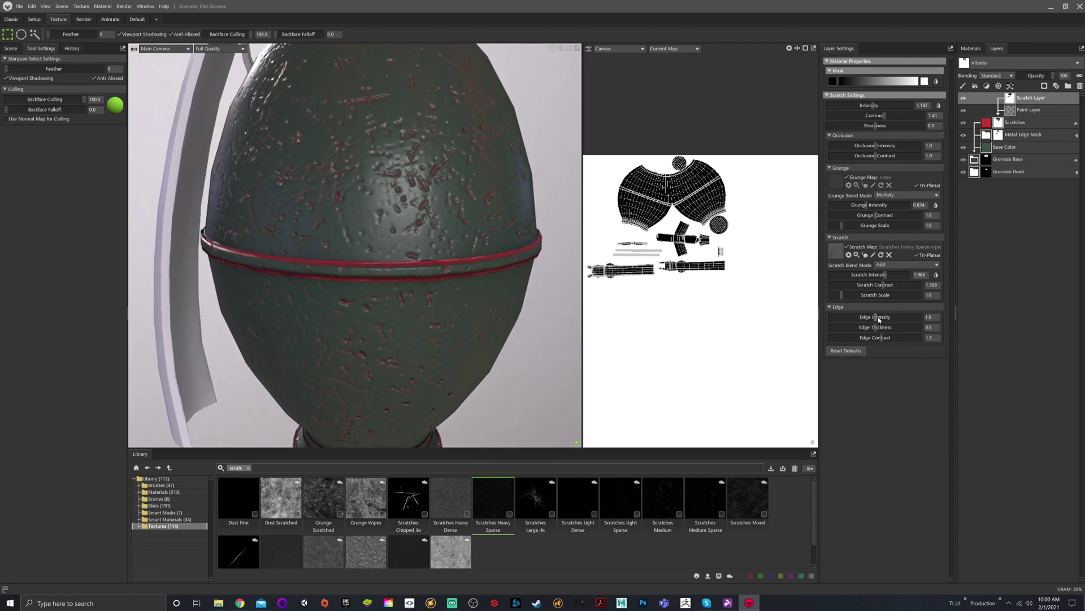
Remove the generator's edge effect by setting edge intensity to 0.0, edge thickness to -2.0 and edge contrast to 0.0.
drag(879, 318, 833, 335)
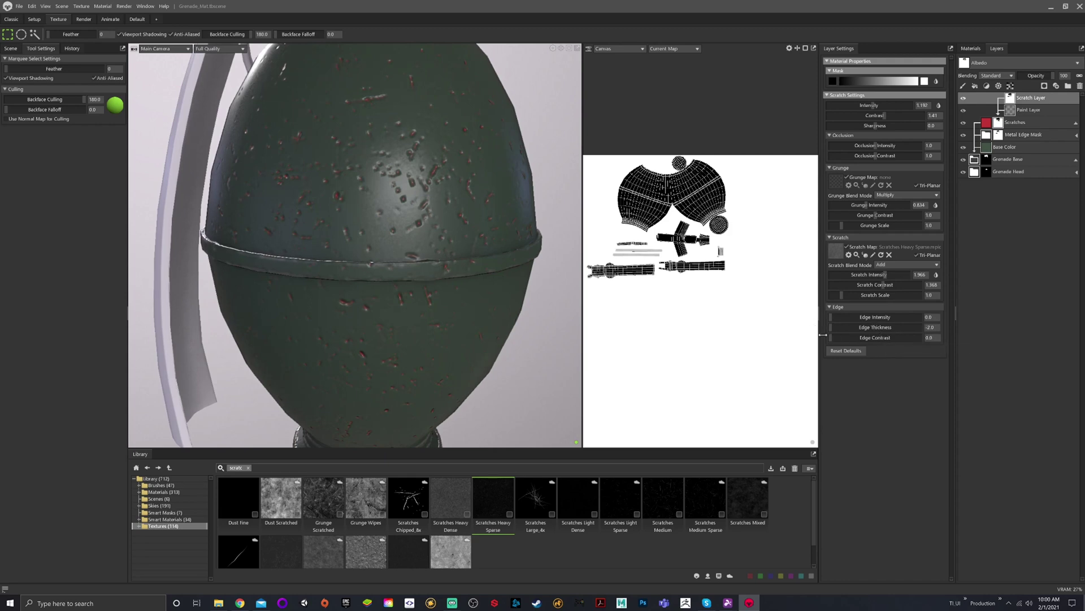
scroll(442, 244, down, 4)
scroll(327, 249, up, 3)
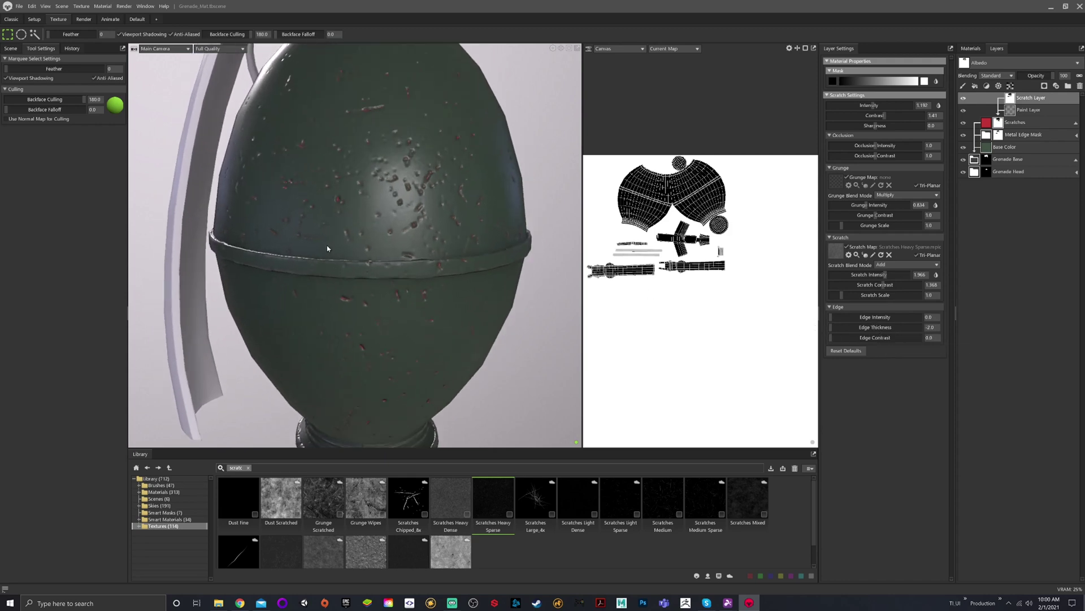
alt+drag(443, 258, 462, 235)
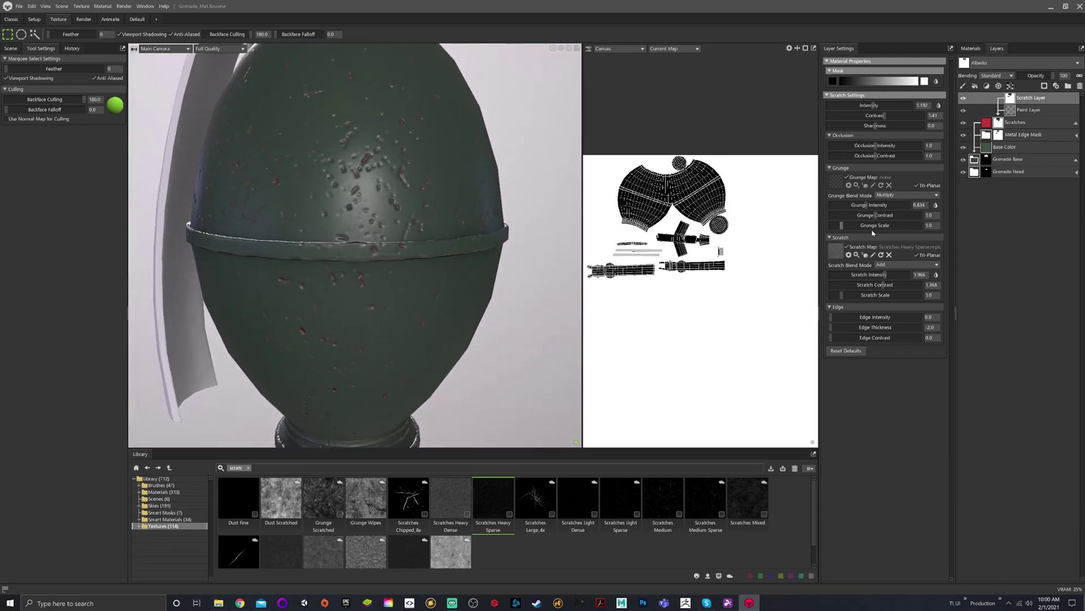
Reduce the scratch contrast to about 1.18 and set the scratch scale to about 1.25.
drag(845, 297, 849, 294)
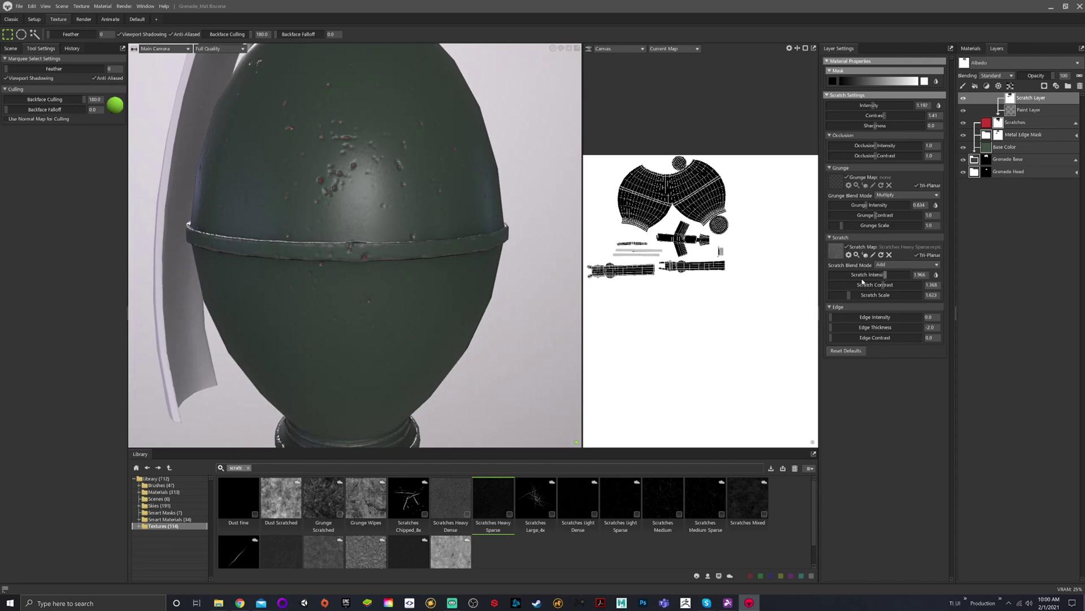
drag(885, 285, 879, 285)
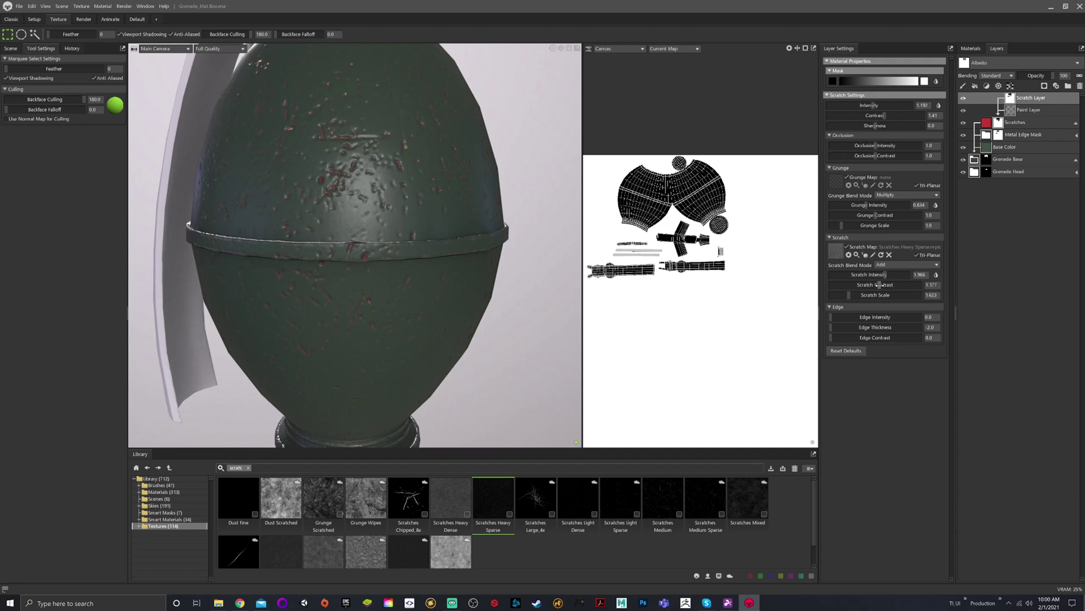
drag(568, 244, 492, 196)
scroll(492, 196, up, 1)
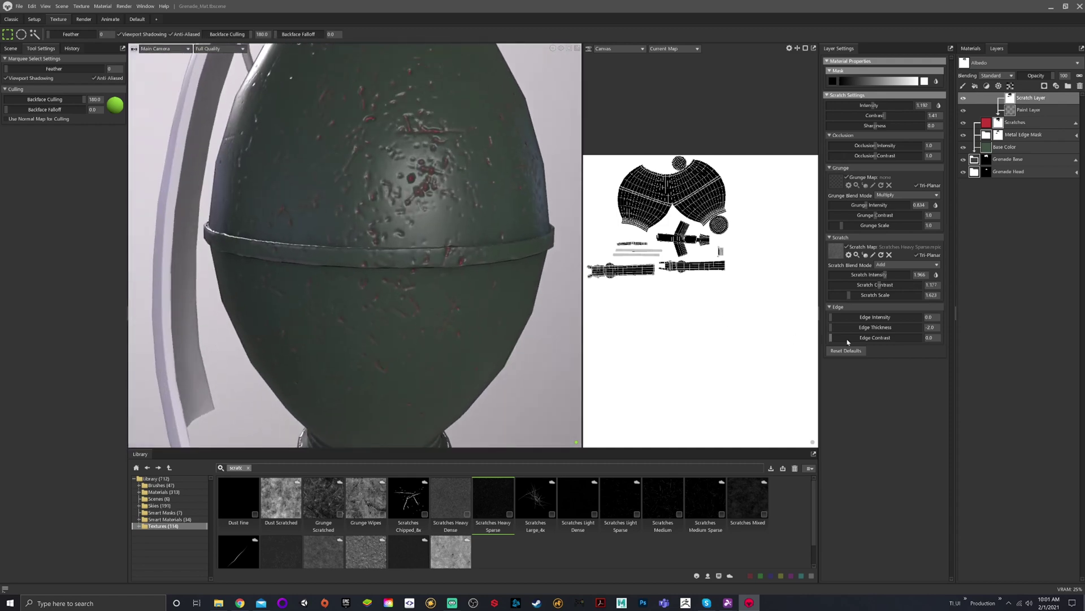
drag(847, 292, 845, 292)
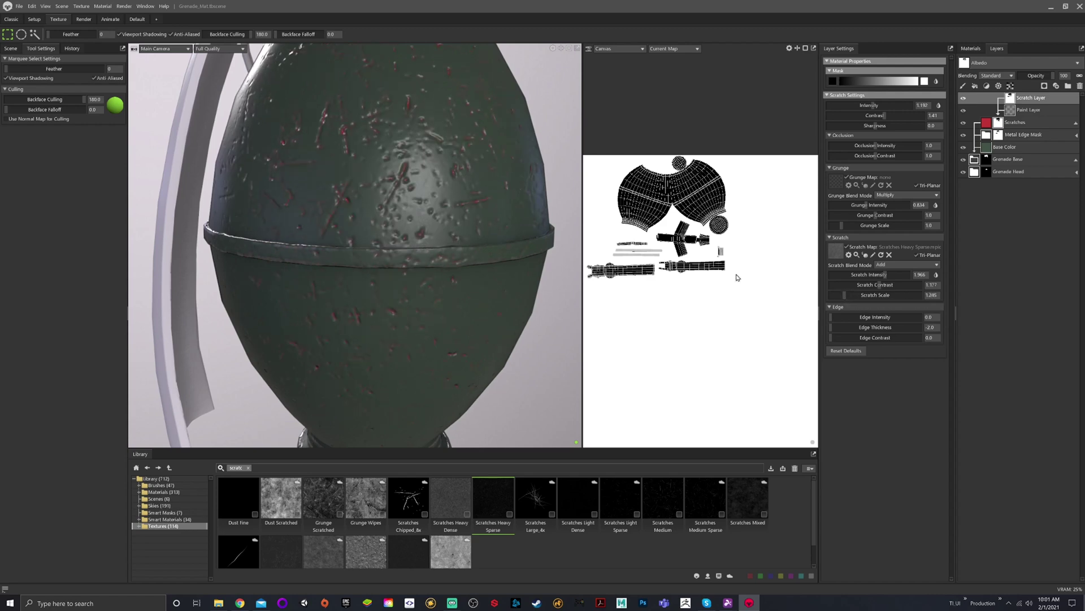
scroll(502, 178, down, 1)
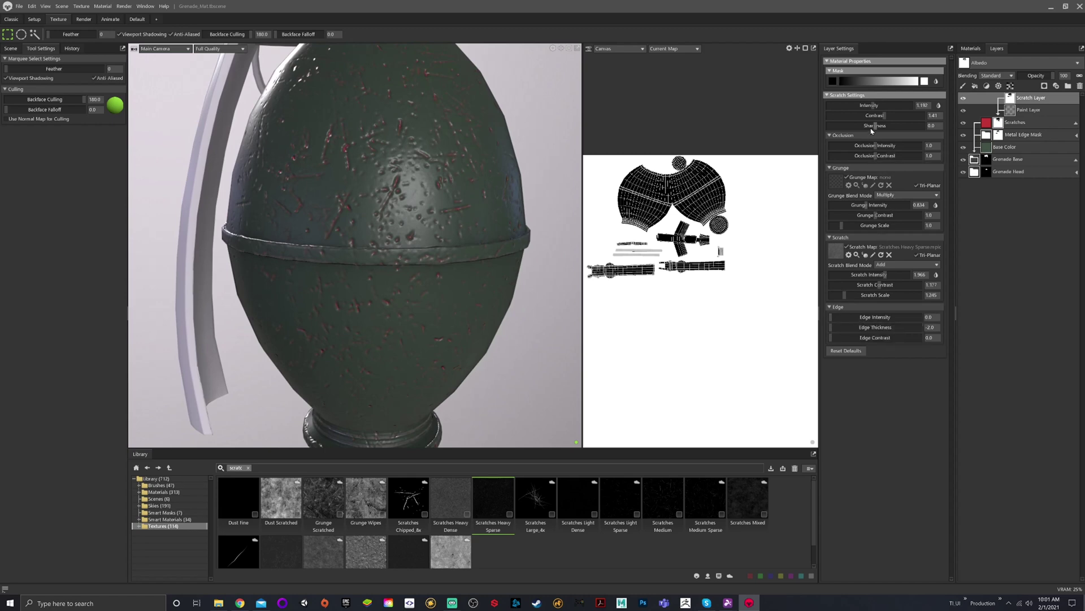
Raise the sharpness to about 0.32, lower the scratch intensity to about 1.4, and check the scratches around the grenade body.
mouse_move(875, 126)
mouse_down()
mouse_move(909, 128)
mouse_move(864, 126)
mouse_move(888, 122)
mouse_up()
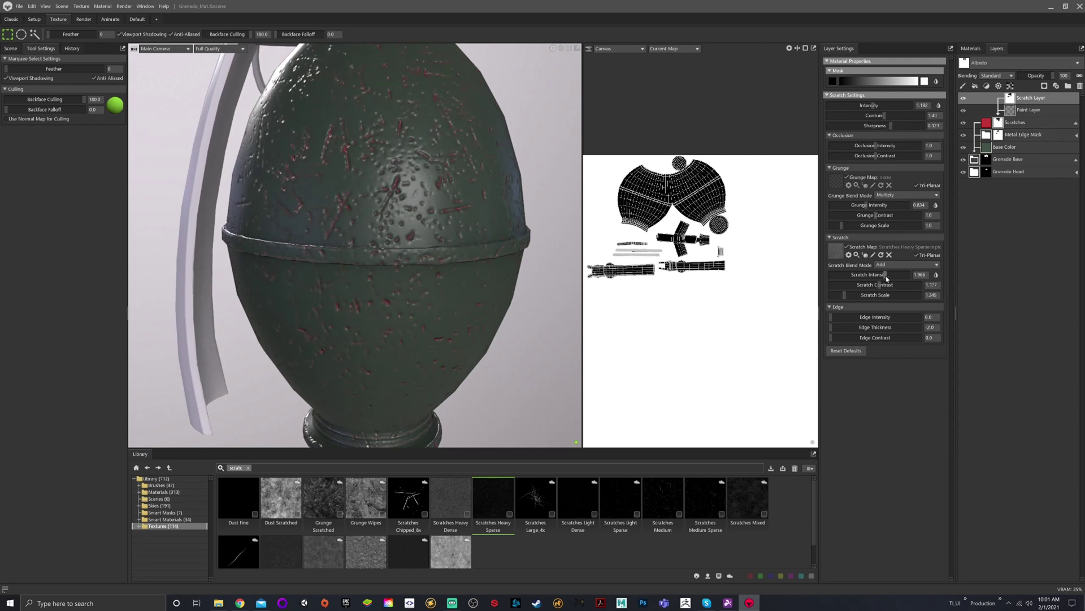
drag(886, 275, 879, 273)
scroll(452, 189, down, 3)
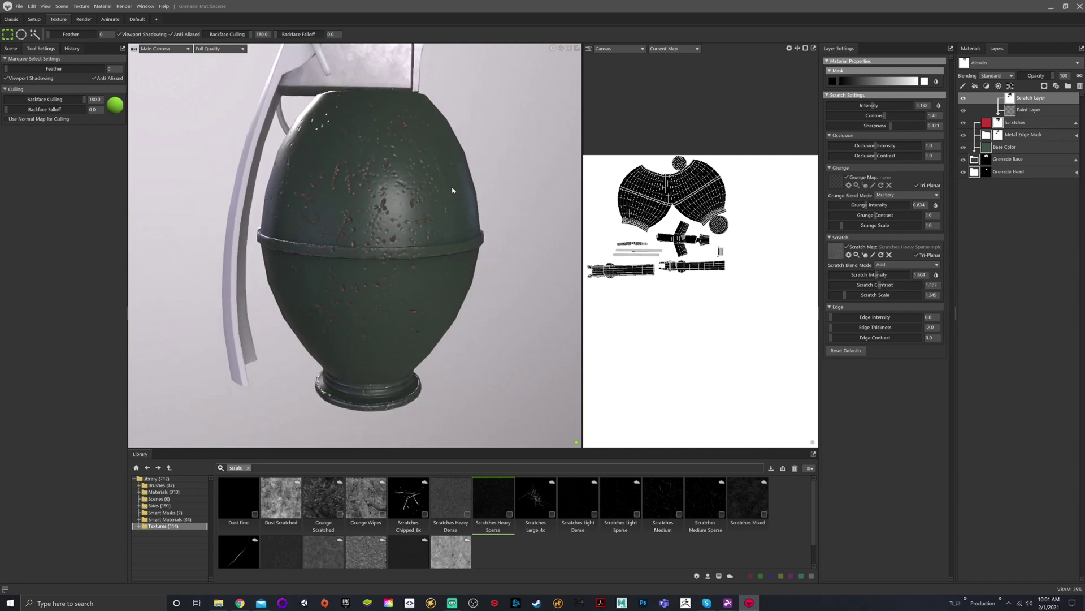
alt+drag(452, 189, 412, 160)
scroll(440, 197, up, 3)
alt+drag(440, 197, 457, 250)
scroll(429, 209, down, 3)
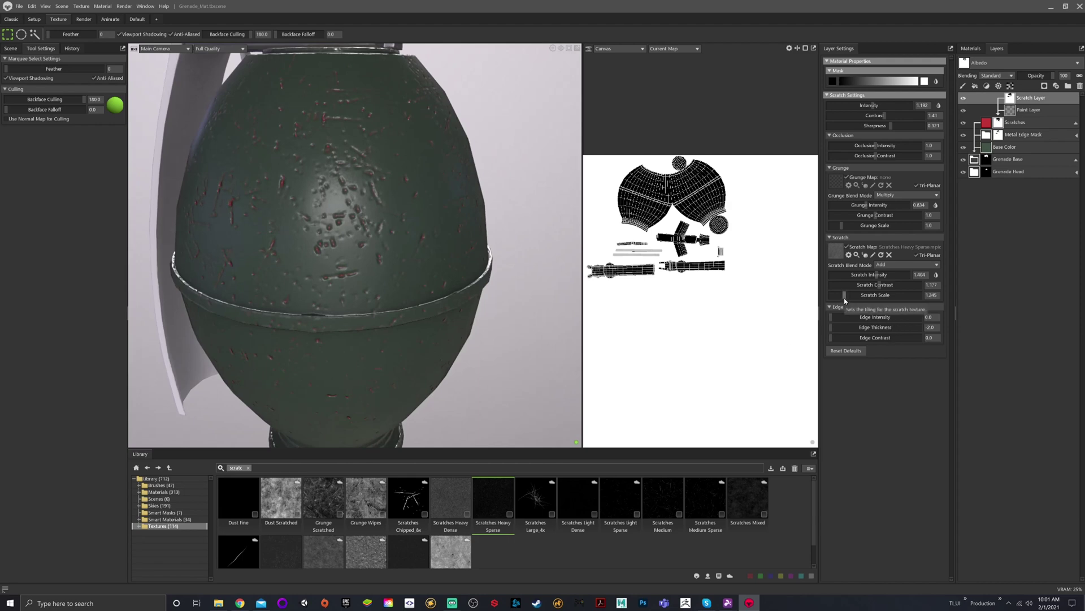
Set the scratch scale to about 1.28 and scratch contrast to about 1.09, and open the Scratches layer's material settings.
drag(844, 296, 846, 295)
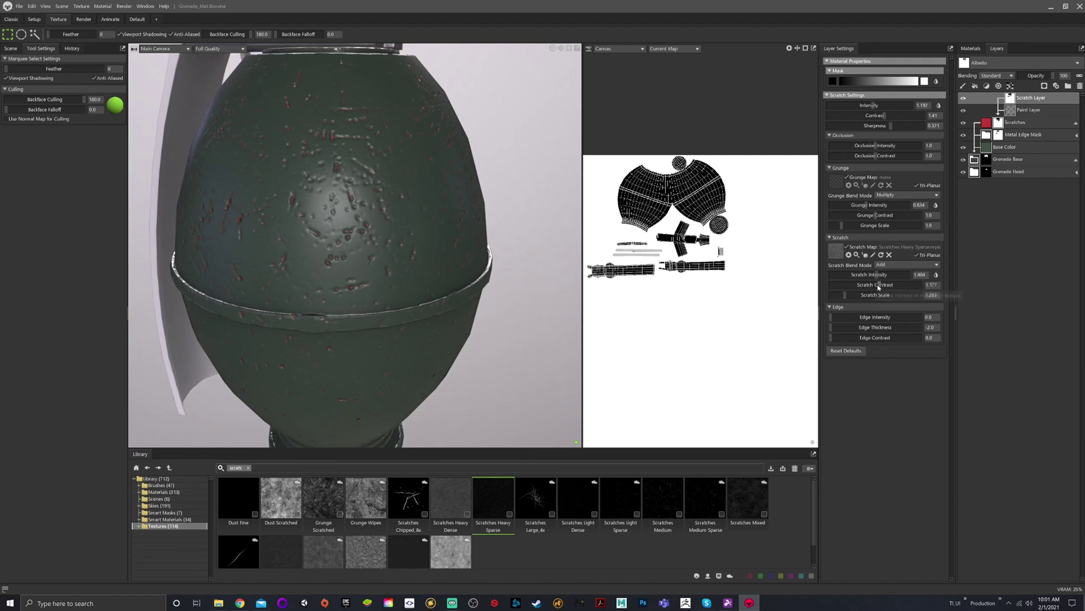
drag(880, 285, 877, 284)
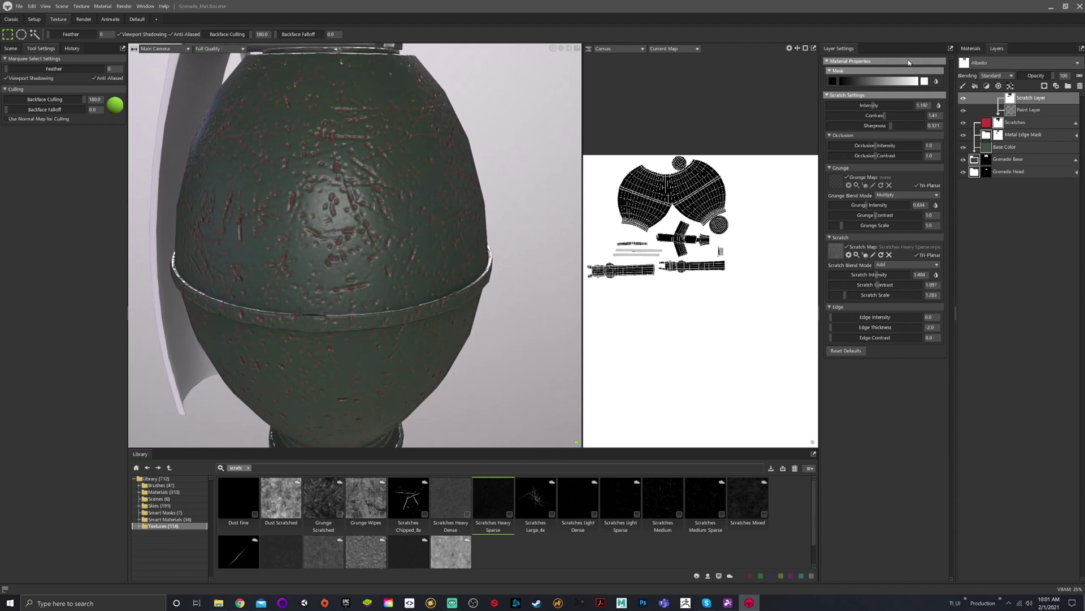
click(985, 124)
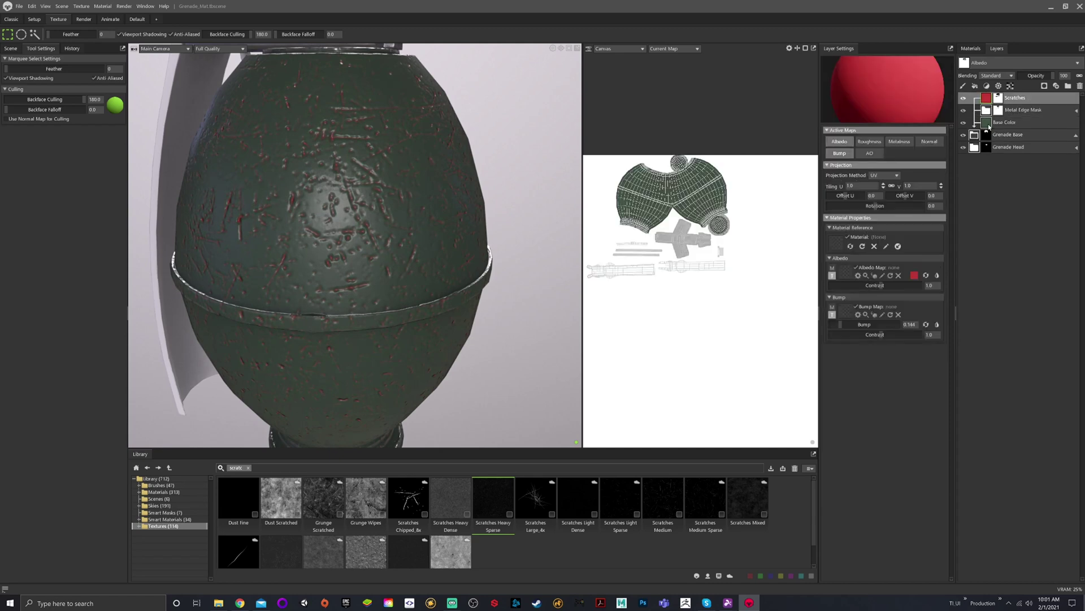
Recolour the Scratches layer's albedo to light grey, then enable its Metalness map with metalness at 1.0.
click(916, 274)
mouse_move(466, 264)
mouse_down()
mouse_move(436, 264)
mouse_move(418, 280)
mouse_up()
click(636, 251)
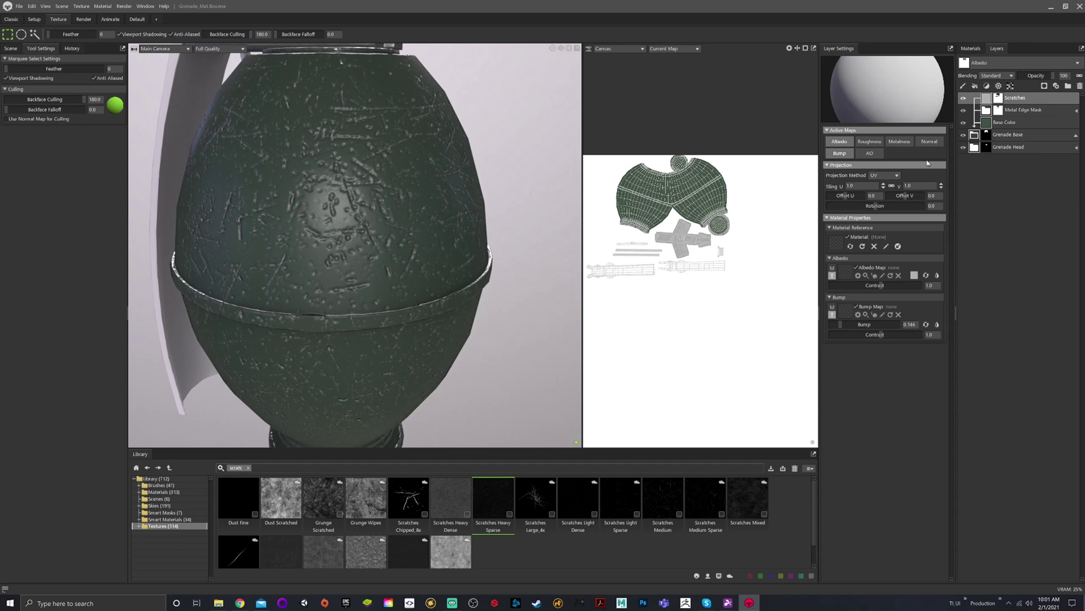
click(900, 142)
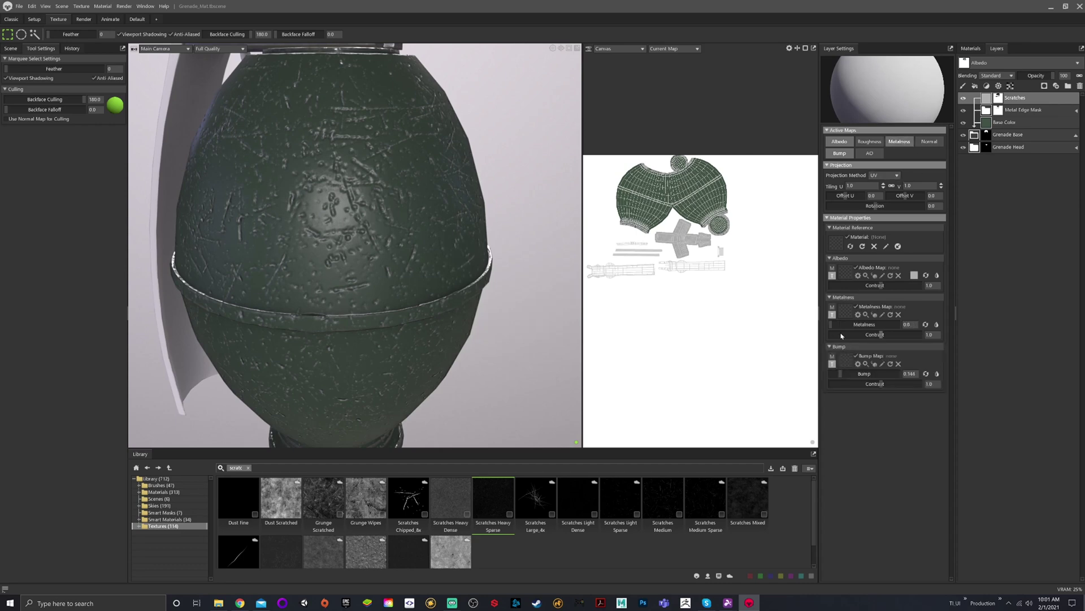
drag(832, 325, 902, 325)
alt+drag(407, 192, 394, 214)
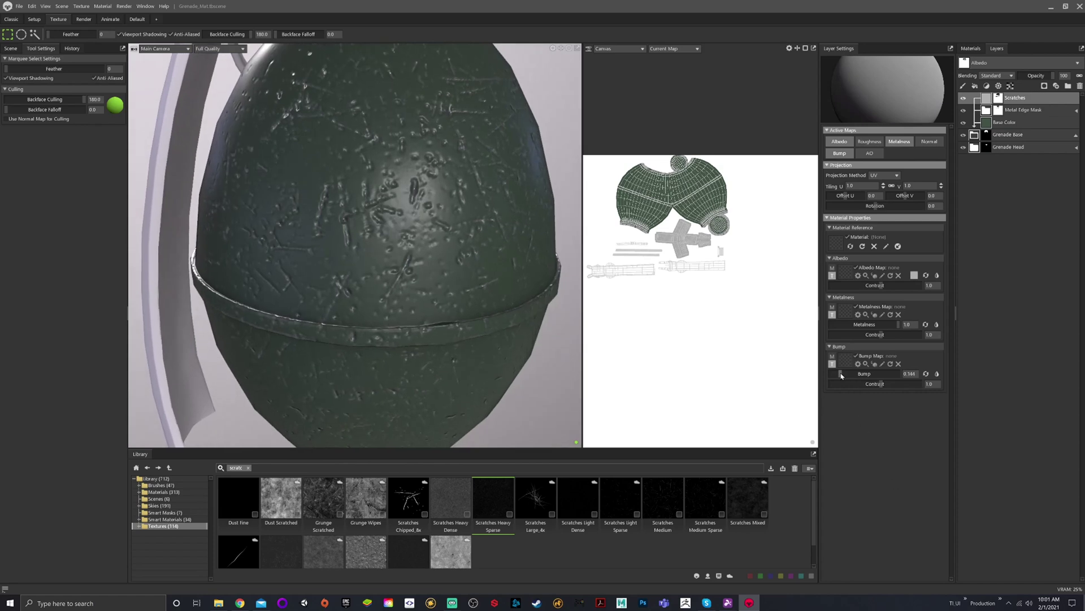
Raise the Scratches layer's bump to about 0.46 and check the surface from several angles and distances.
drag(841, 376, 861, 375)
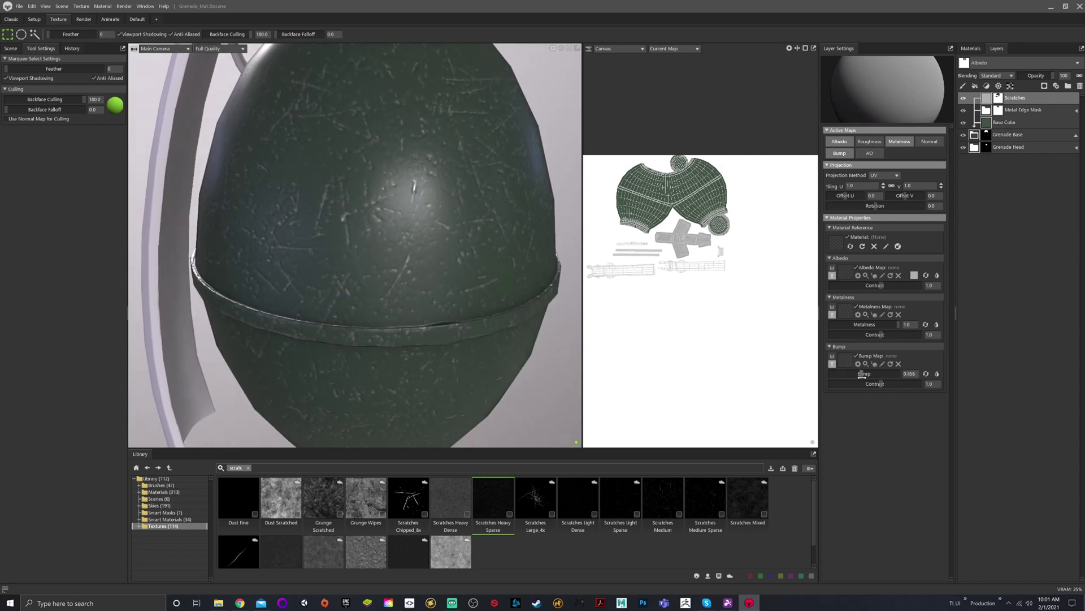
alt+drag(443, 269, 456, 277)
scroll(420, 229, down, 3)
alt+drag(420, 229, 435, 239)
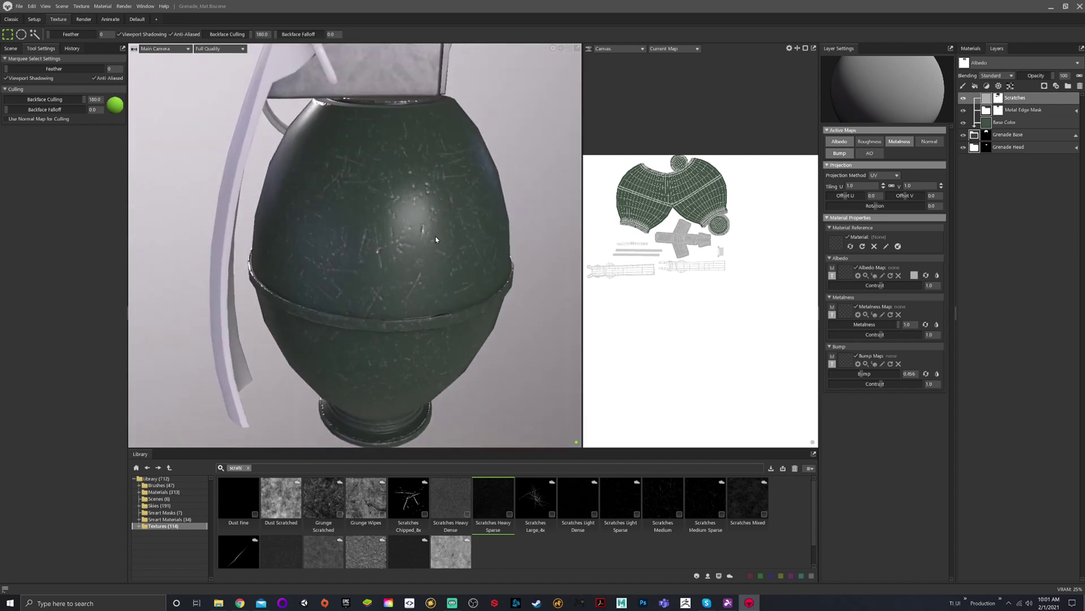
shift+right_drag(435, 239, 440, 261)
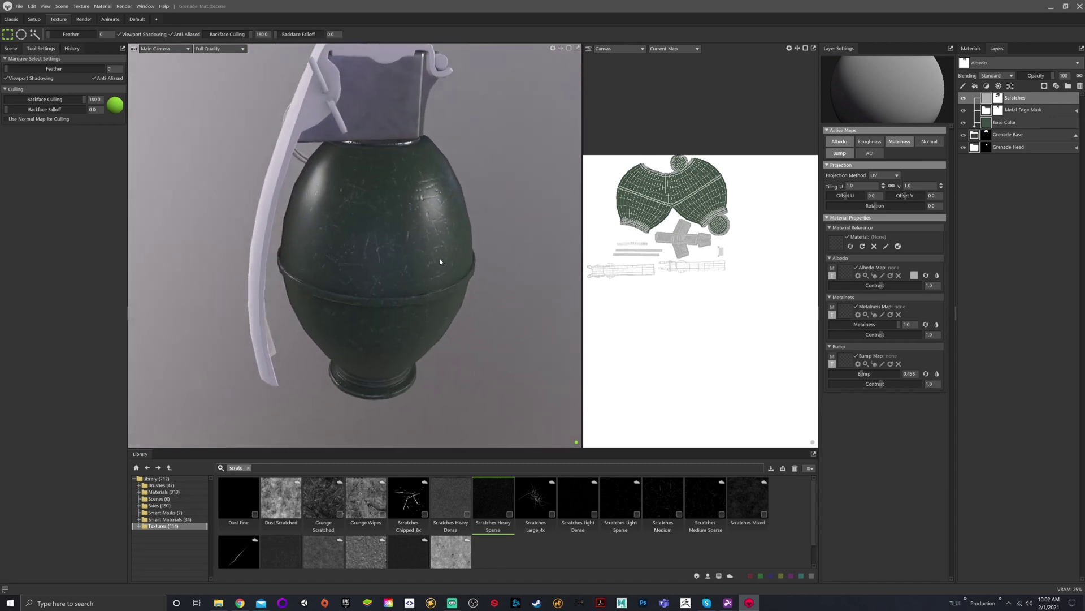
alt+drag(440, 258, 395, 254)
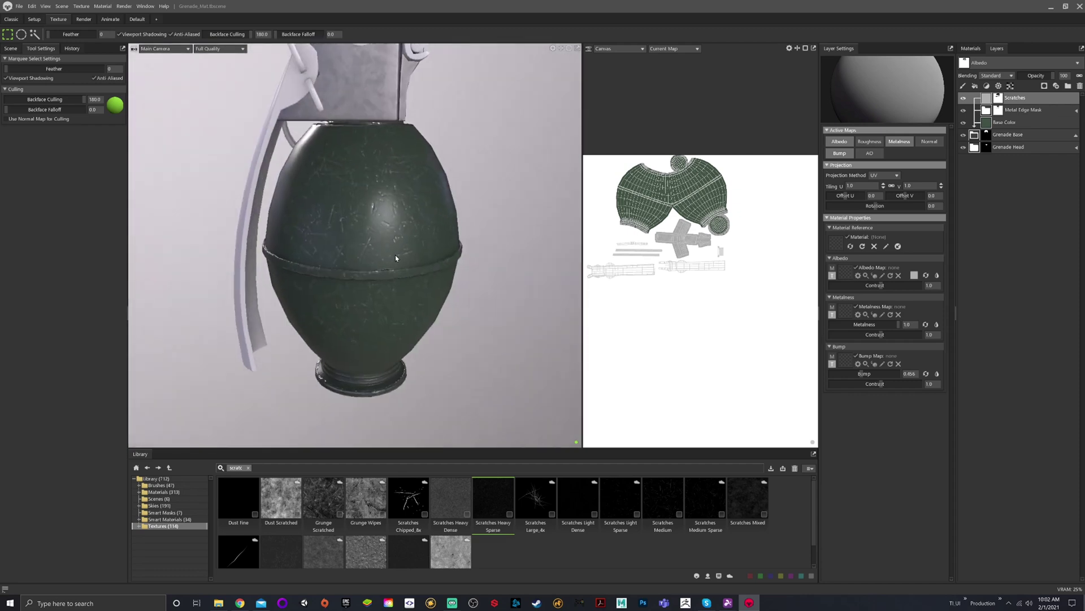
scroll(395, 258, up, 3)
scroll(416, 273, down, 3)
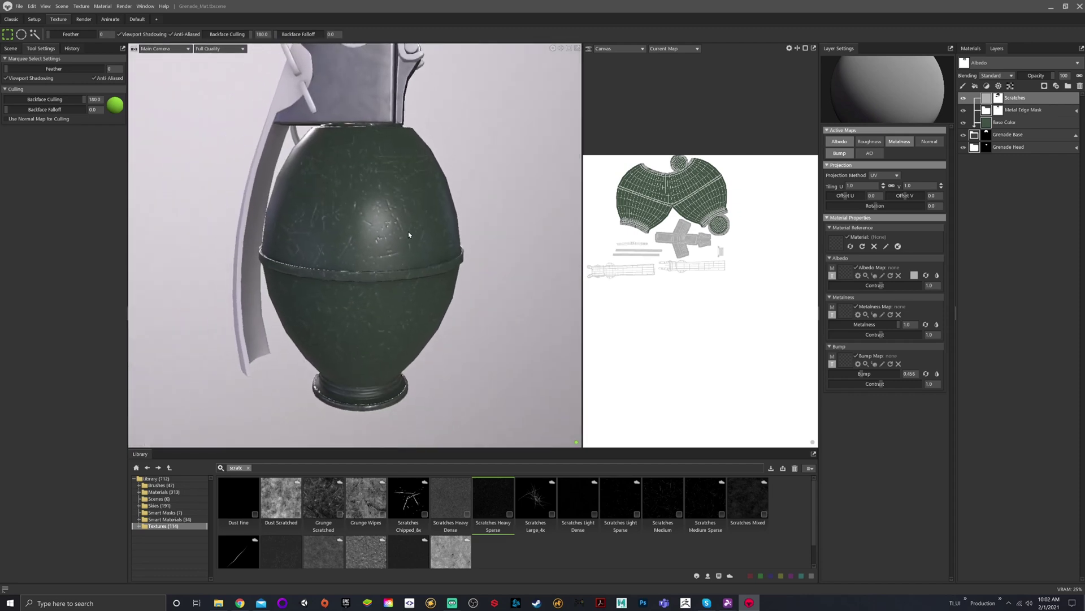
scroll(410, 228, up, 3)
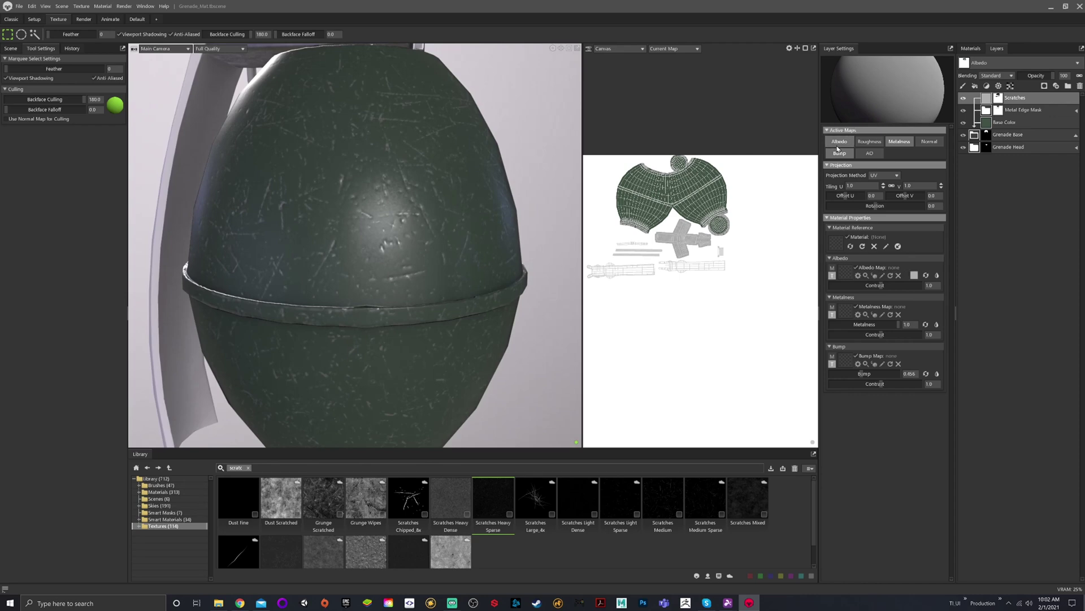
click(838, 143)
click(839, 145)
alt+drag(445, 146, 458, 220)
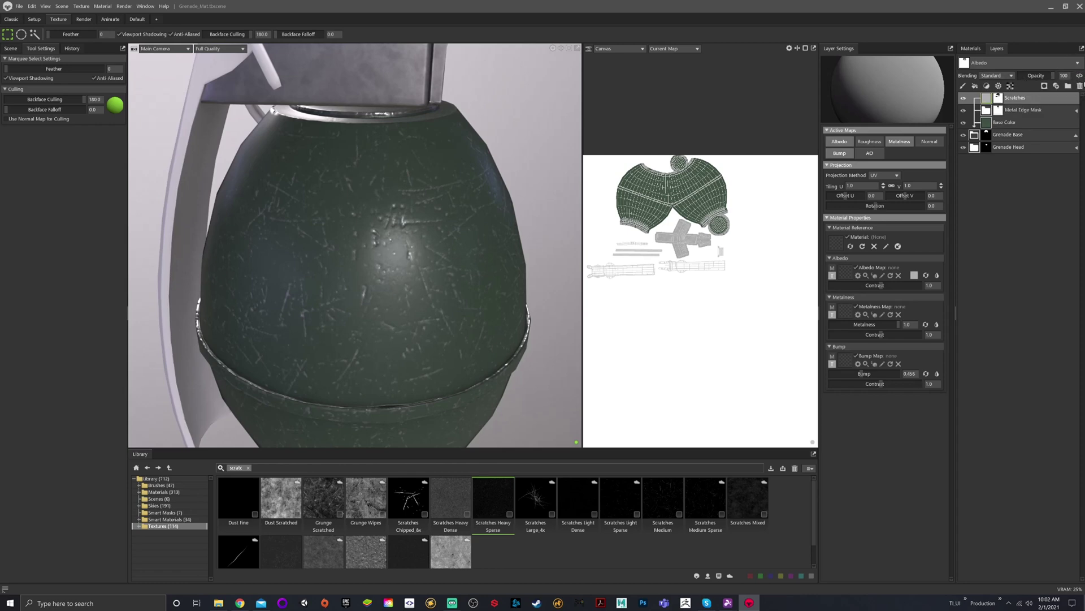
Lower the Scratches layer's opacity to about 42 and check the fainter marks up close.
click(1013, 65)
click(1033, 81)
drag(1047, 75, 1018, 76)
scroll(436, 239, down, 2)
alt+drag(444, 240, 470, 201)
scroll(457, 220, up, 1)
scroll(458, 223, up, 5)
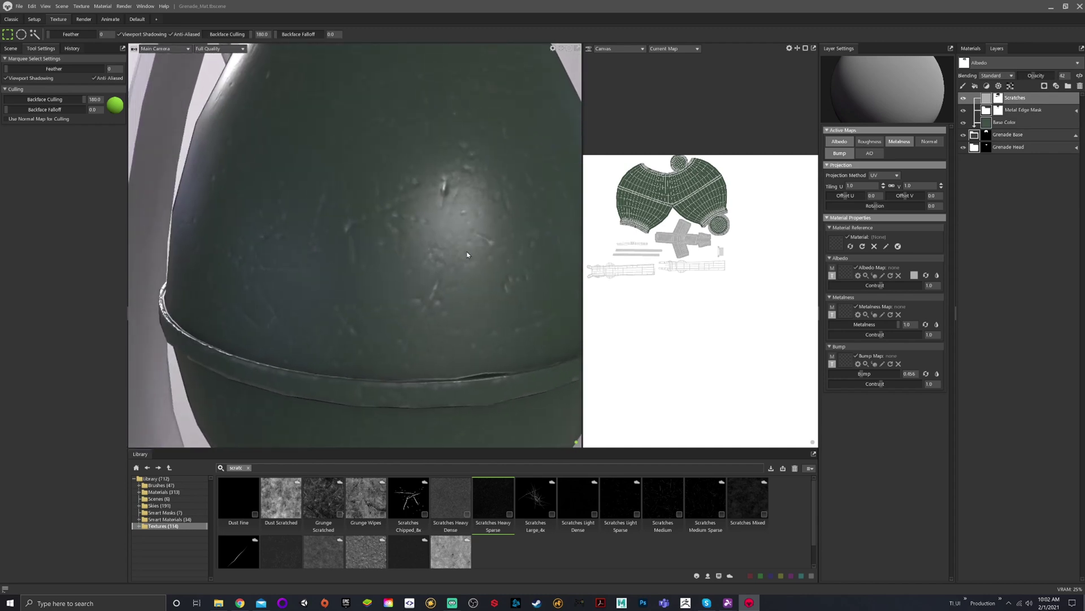
Set the Scratches layer's bump to 0.48 and inspect the grenade body from near and far.
drag(465, 245, 451, 272)
double_click(916, 371)
drag(448, 164, 381, 197)
scroll(439, 232, down, 3)
scroll(431, 223, down, 2)
scroll(381, 198, up, 4)
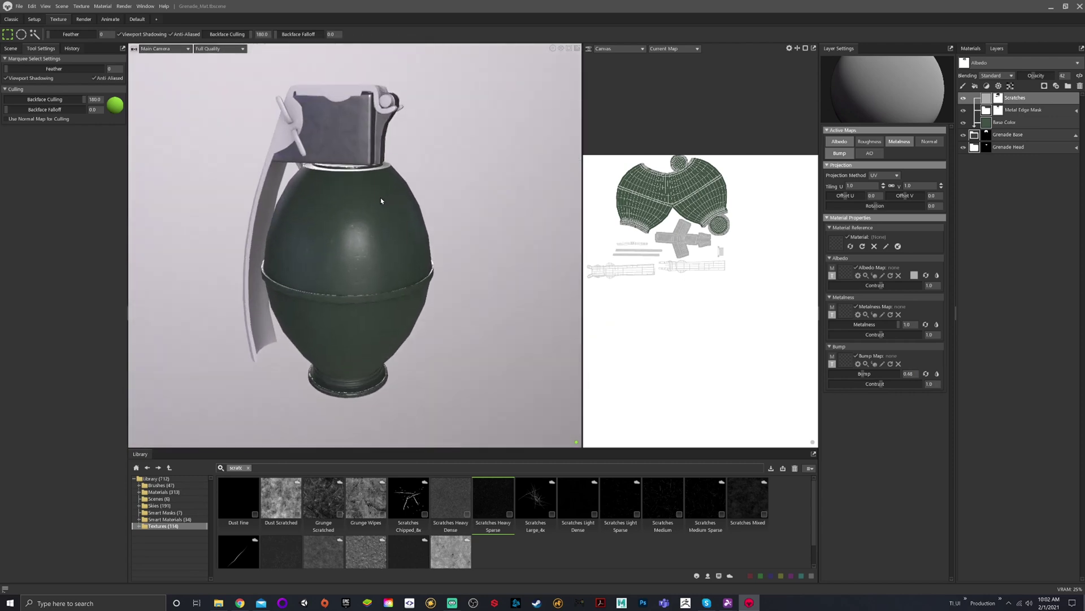
scroll(446, 245, up, 4)
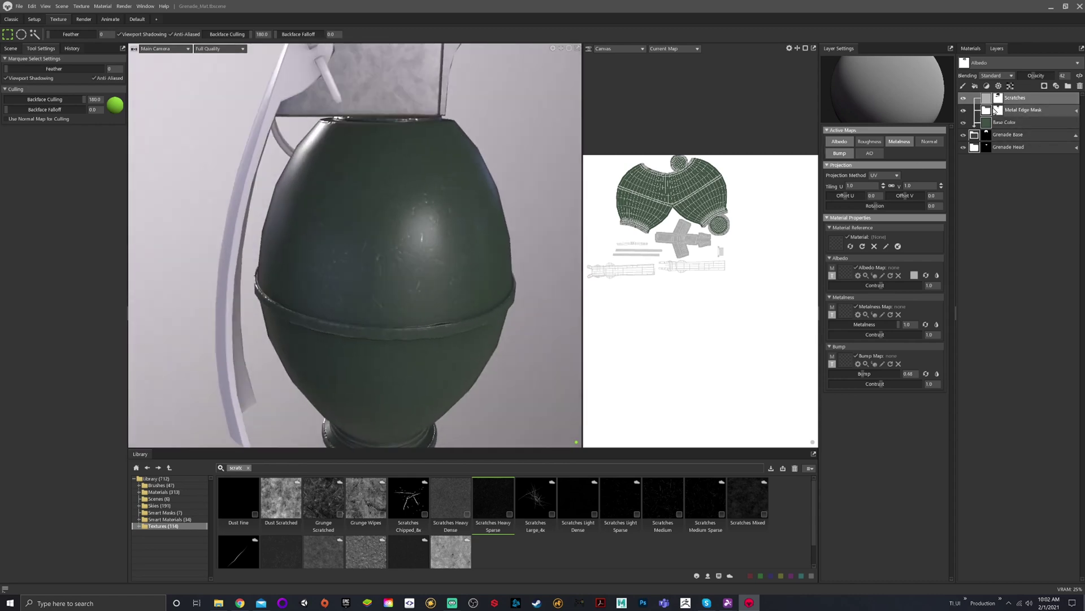
alt+drag(369, 227, 415, 172)
scroll(366, 179, up, 3)
scroll(366, 180, down, 3)
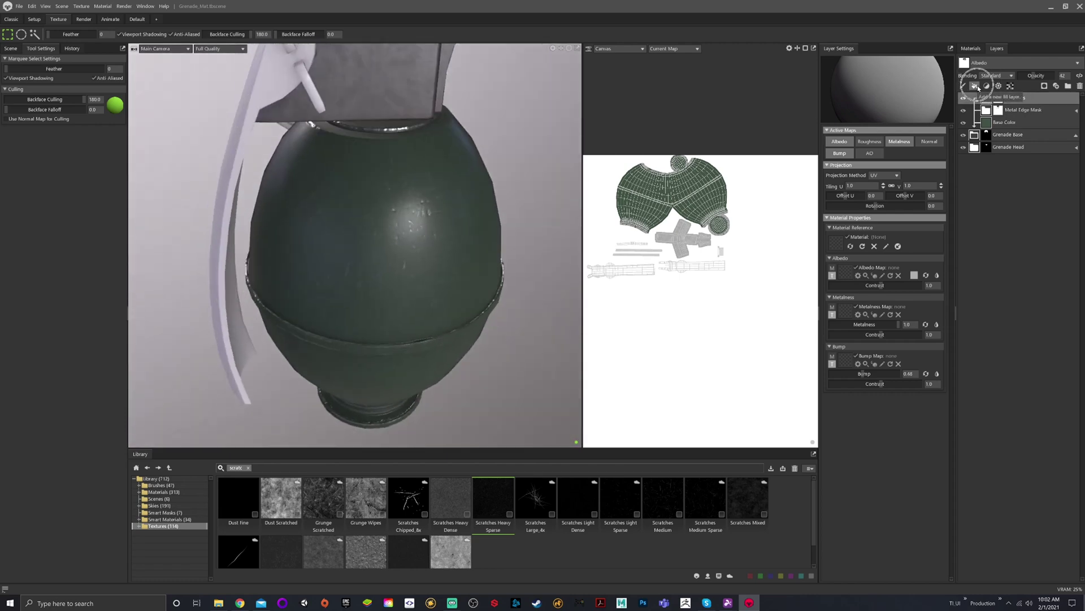
Add a fill layer above Scratches with the Albedo, Roughness and Bump maps active.
click(976, 87)
alt+click(847, 143)
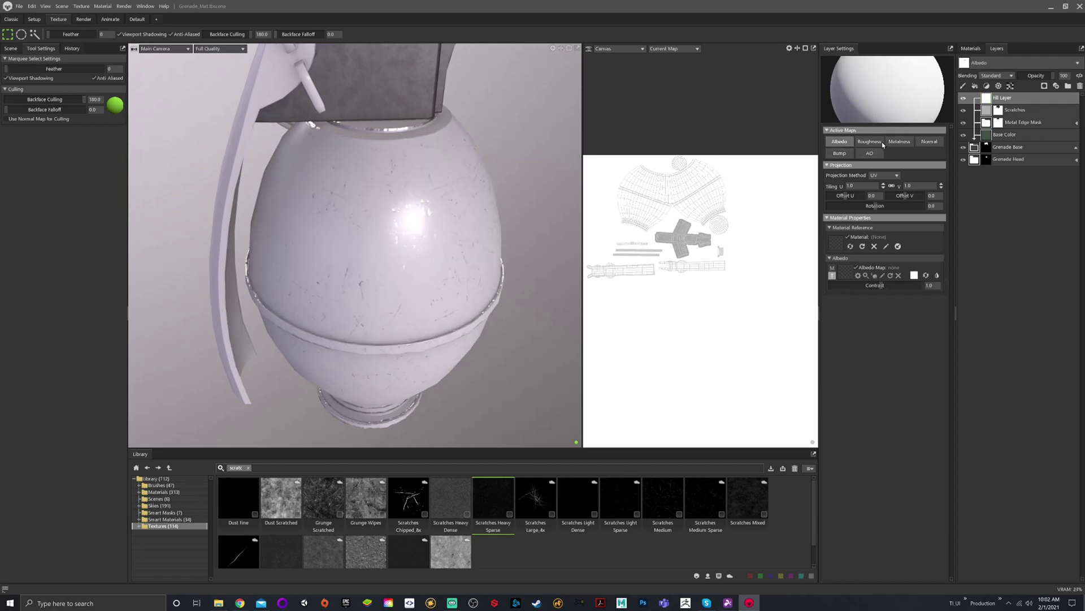
click(880, 144)
click(839, 154)
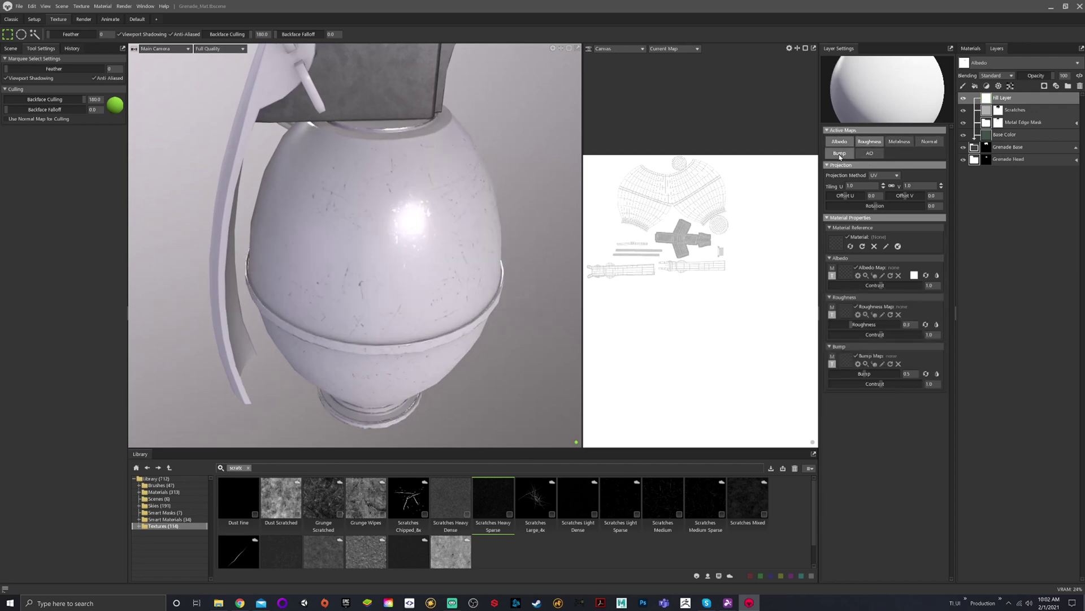
Set the new fill layer's albedo to dark reddish brown (RGB 66, 45, 45) and its roughness to about 0.76.
click(914, 276)
click(460, 309)
click(475, 328)
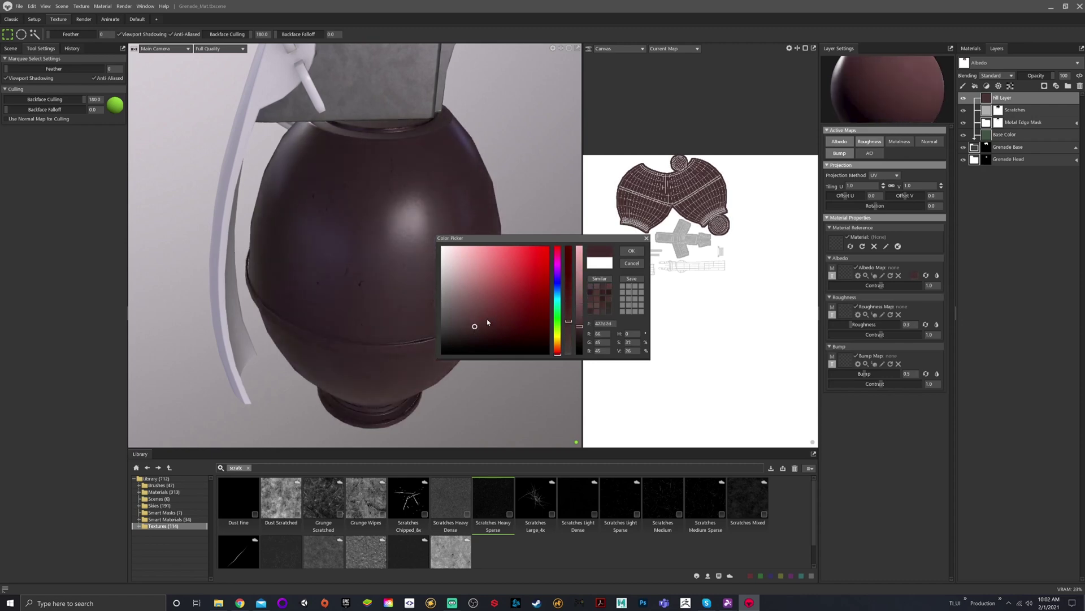
click(632, 250)
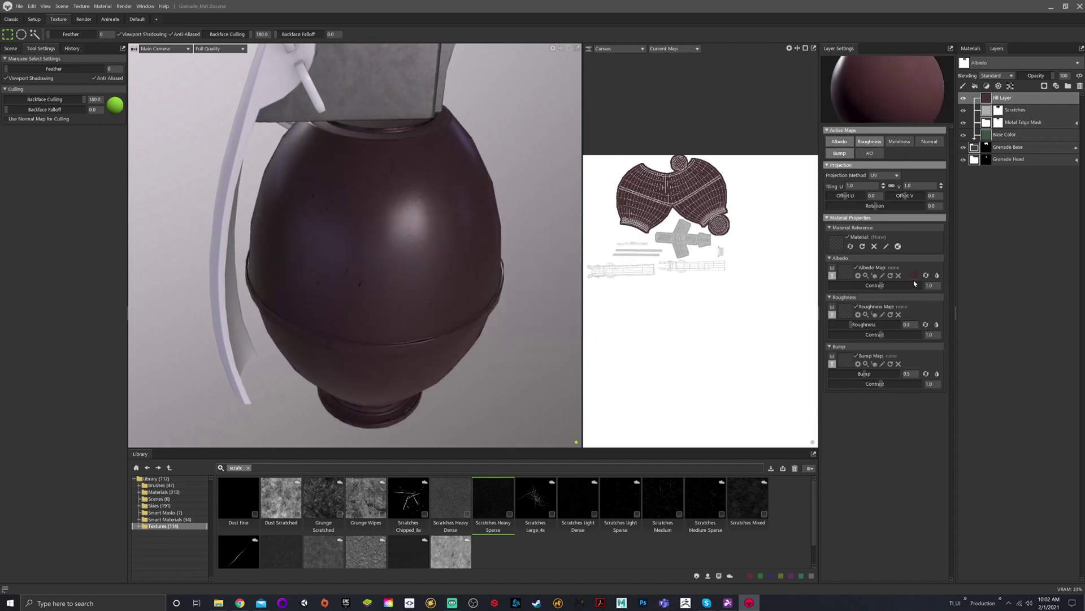
drag(851, 324, 882, 330)
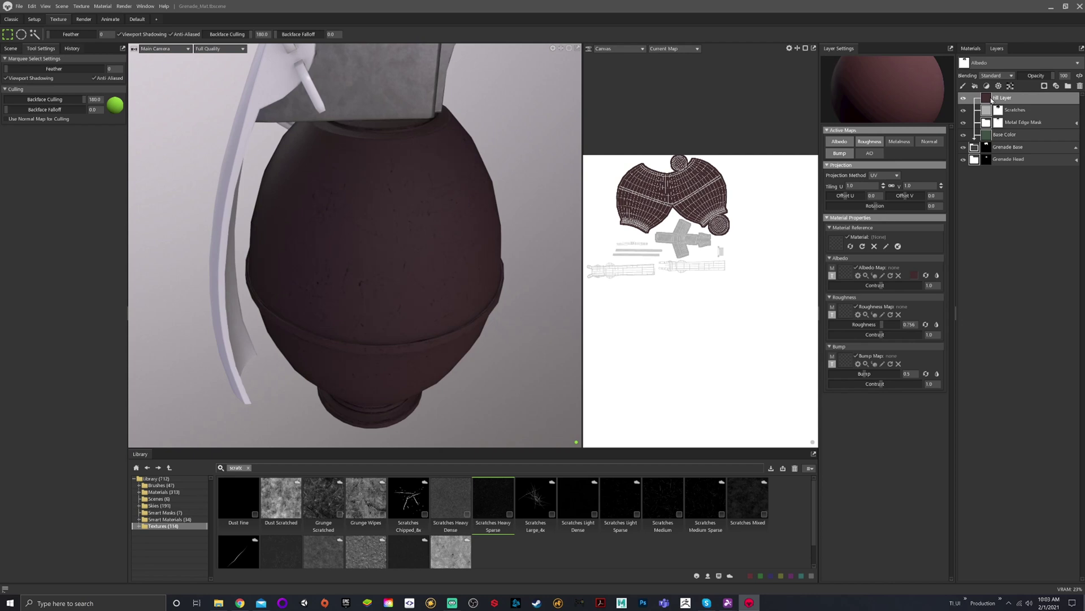
Rename the fill layer as Dirt and add a black paint mask to it.
double_click(1003, 98)
text(Dirt)
key(Return)
right_click(989, 100)
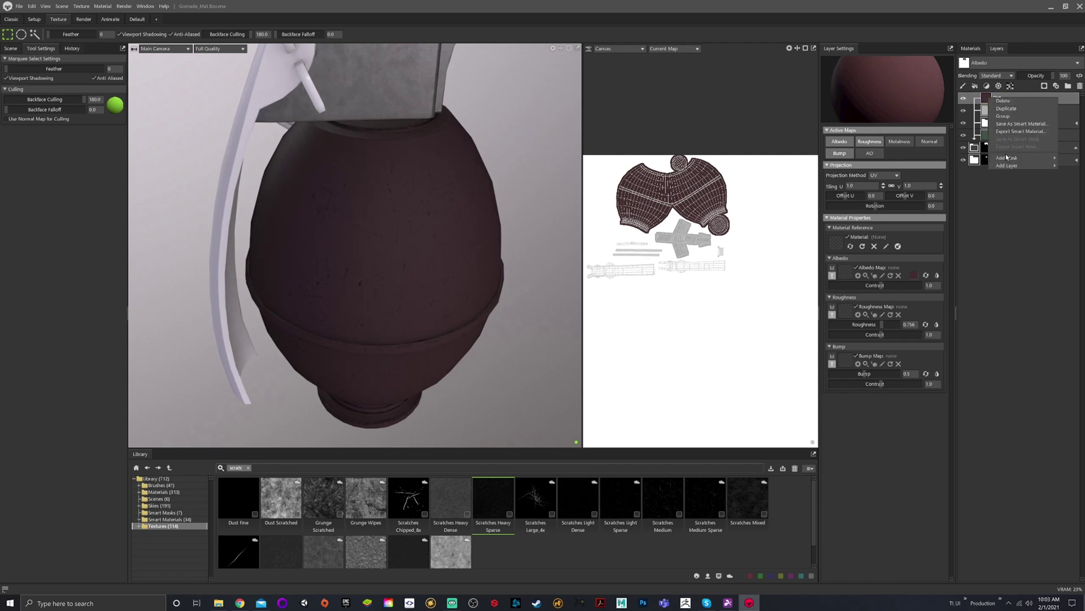
mouse_move(1009, 160)
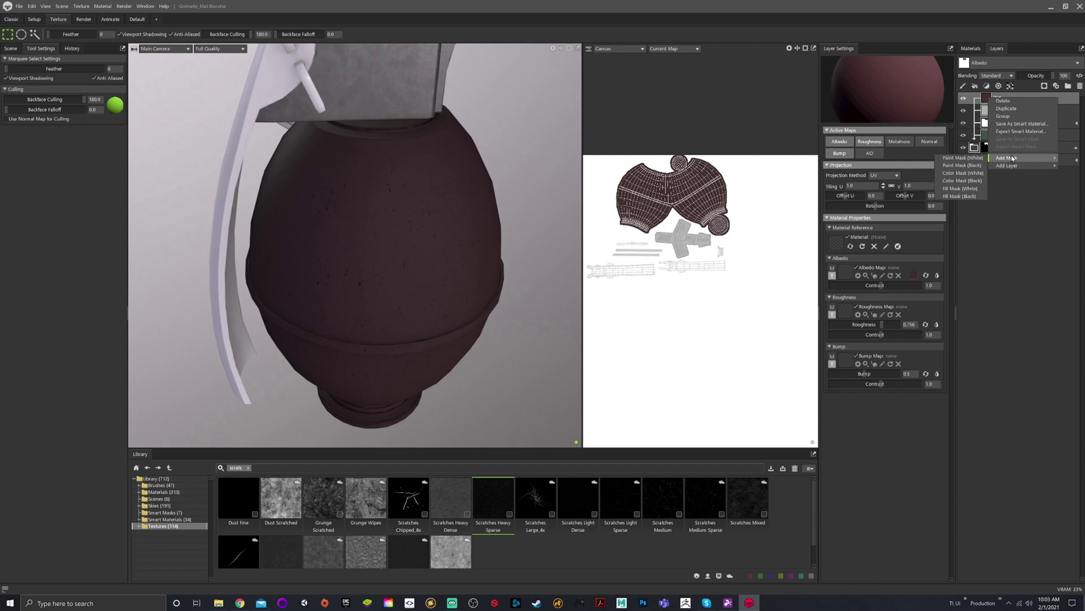
click(963, 166)
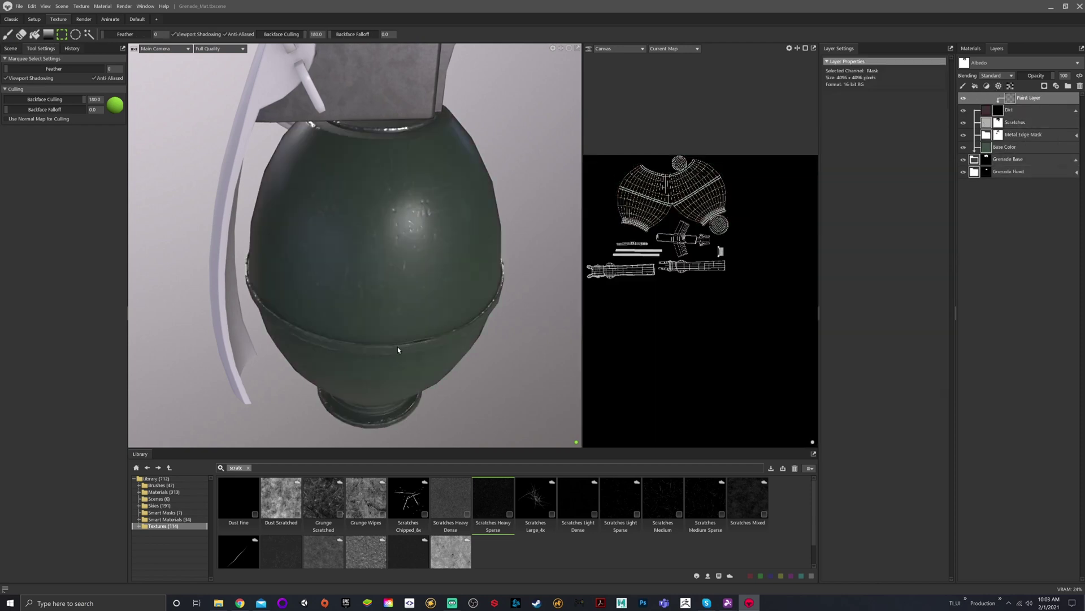
Add a Dirt generator to the Dirt layer's mask and assign the Dirt Surface texture as its grunge map.
click(999, 86)
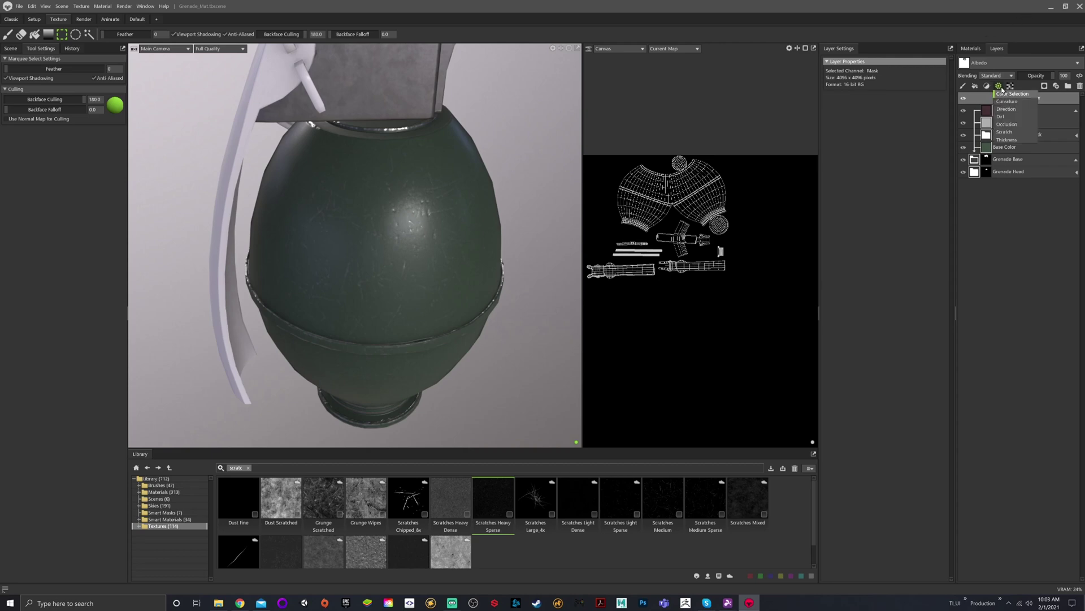
click(1004, 116)
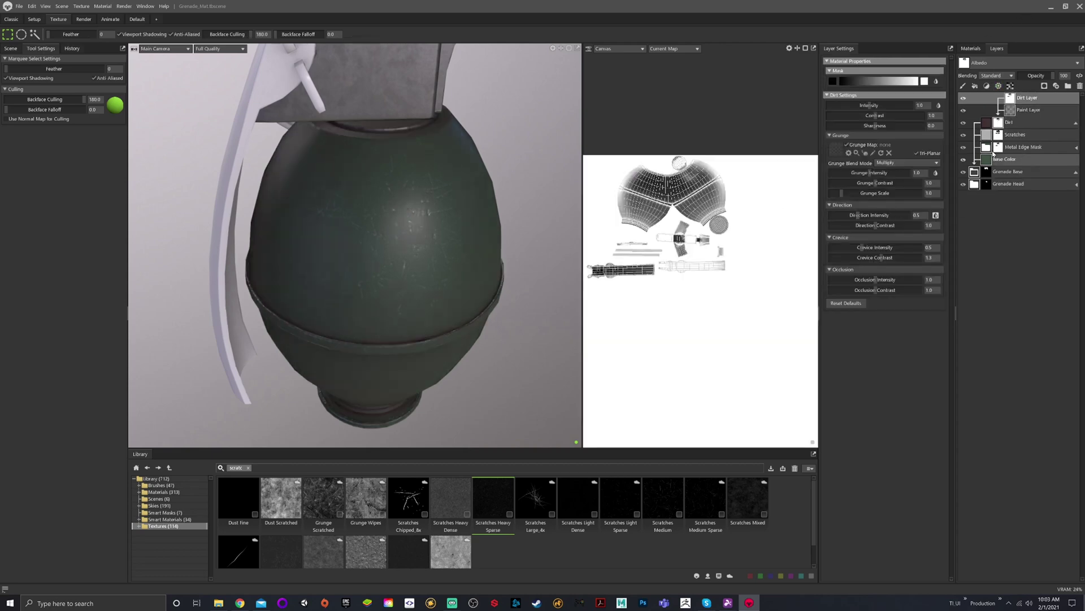
click(249, 469)
text(Dirt)
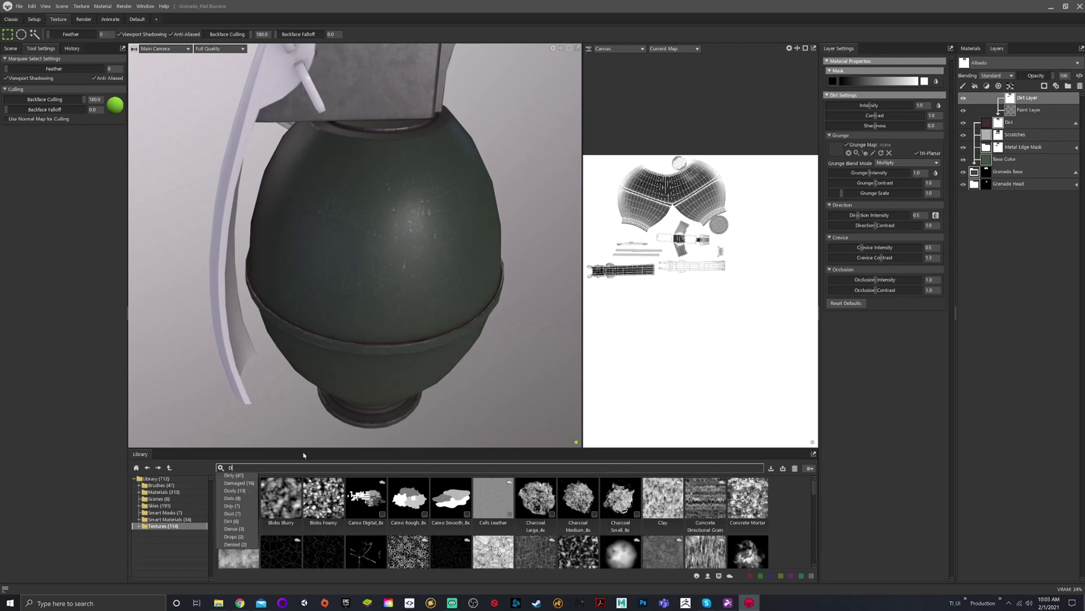
key(Return)
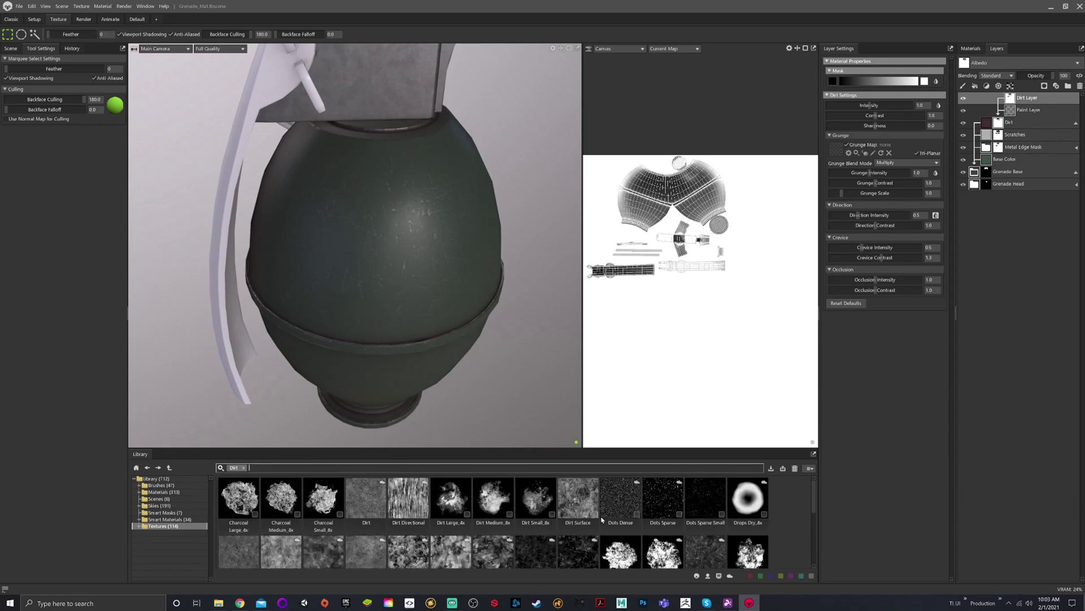
drag(589, 502, 836, 150)
Raise the Dirt generator's intensity to about 2.4 and check the dirt around the grenade body.
alt+right_drag(457, 238, 463, 271)
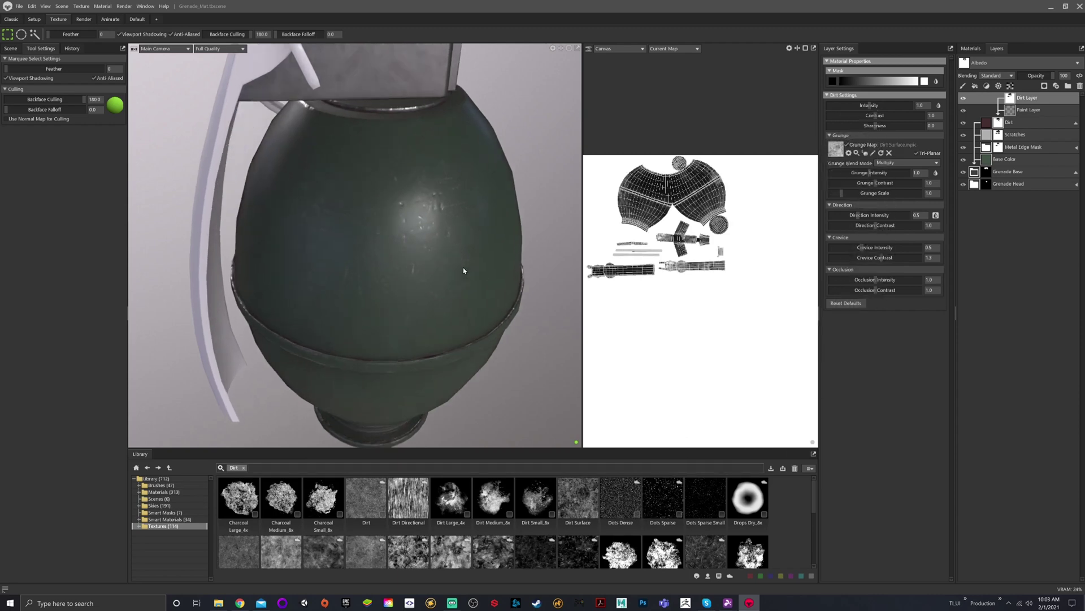
alt+drag(463, 271, 470, 241)
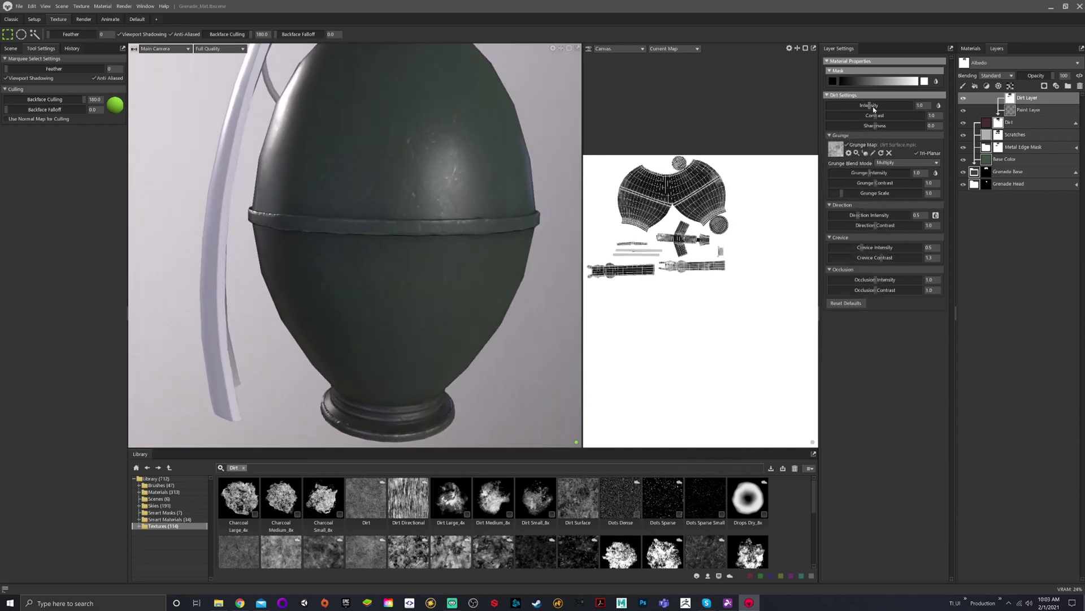
drag(873, 108, 893, 106)
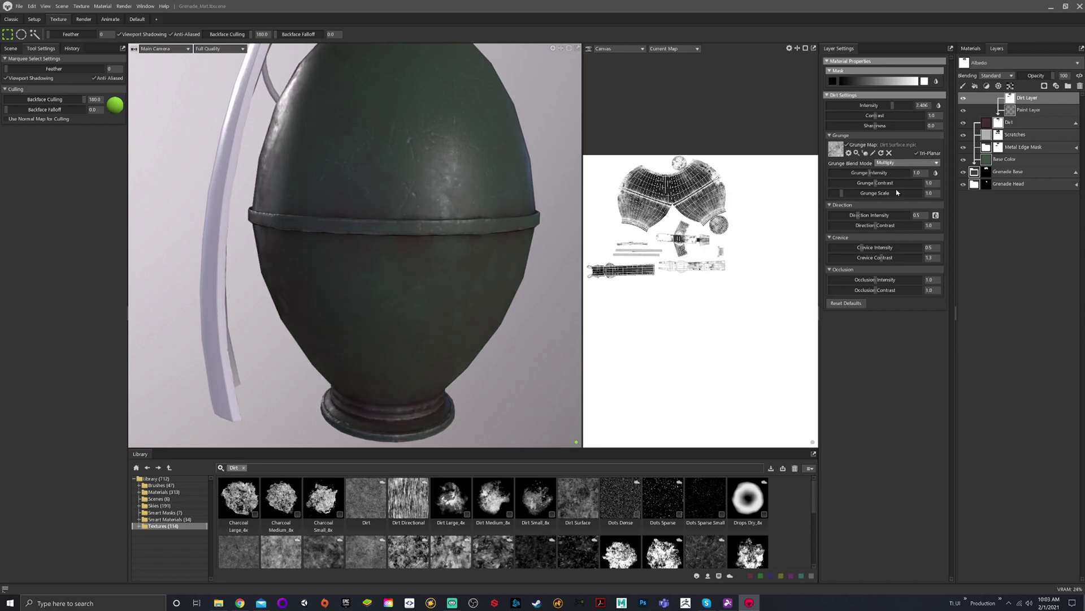
drag(423, 208, 357, 113)
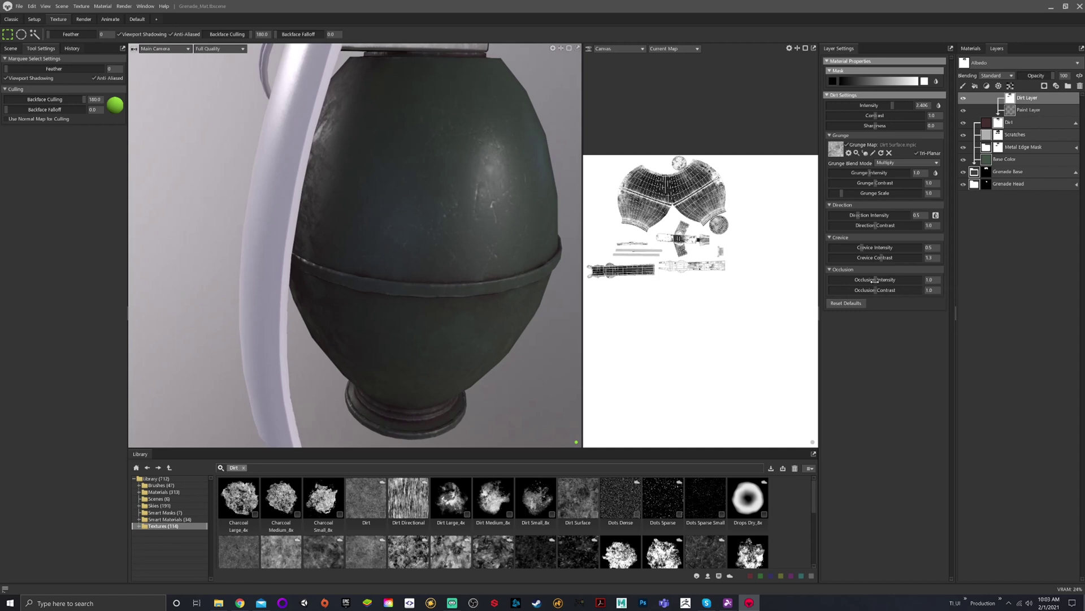
Reduce the dirt's occlusion intensity to about 0.27 and set its crevice intensity to about 0.65.
drag(874, 279, 854, 279)
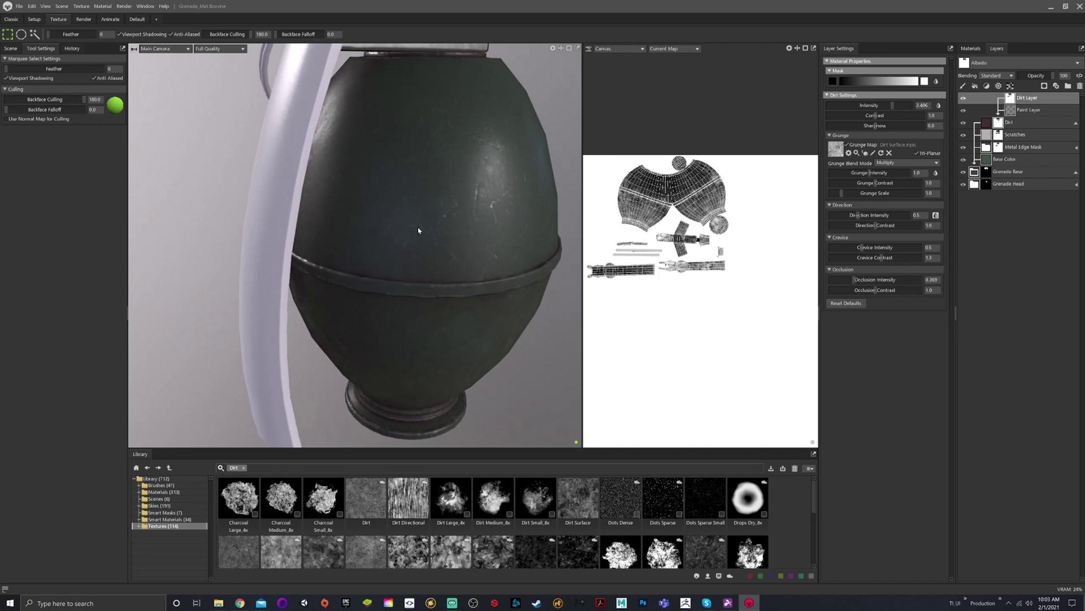
alt+drag(418, 230, 359, 201)
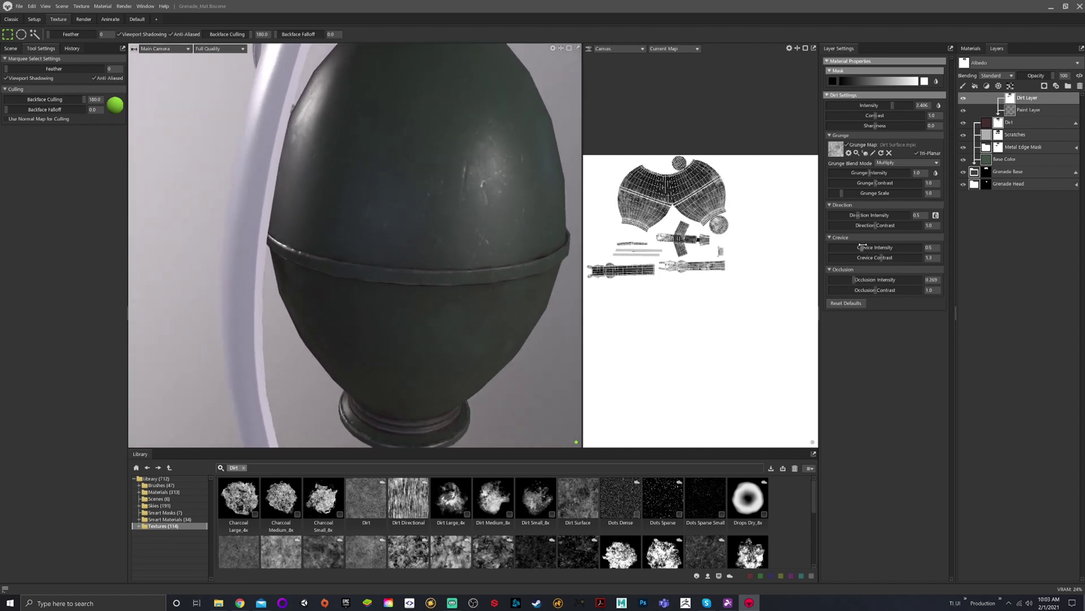
drag(863, 247, 860, 247)
drag(451, 219, 398, 204)
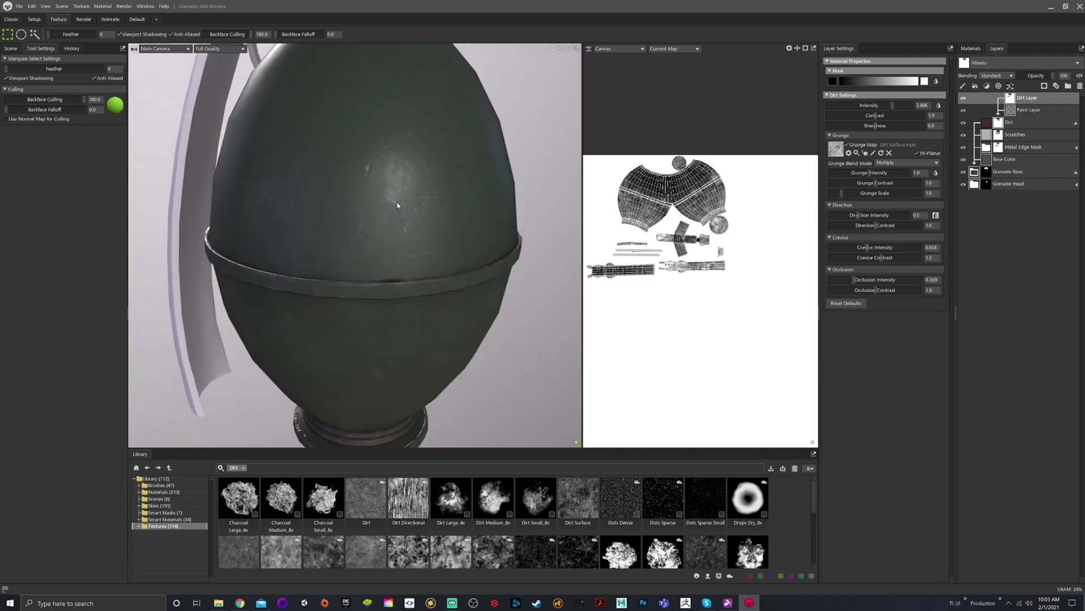
Set the dirt's direction intensity to about 0.78 and raise its direction contrast to about 3.
drag(862, 217, 918, 230)
scroll(445, 228, down, 3)
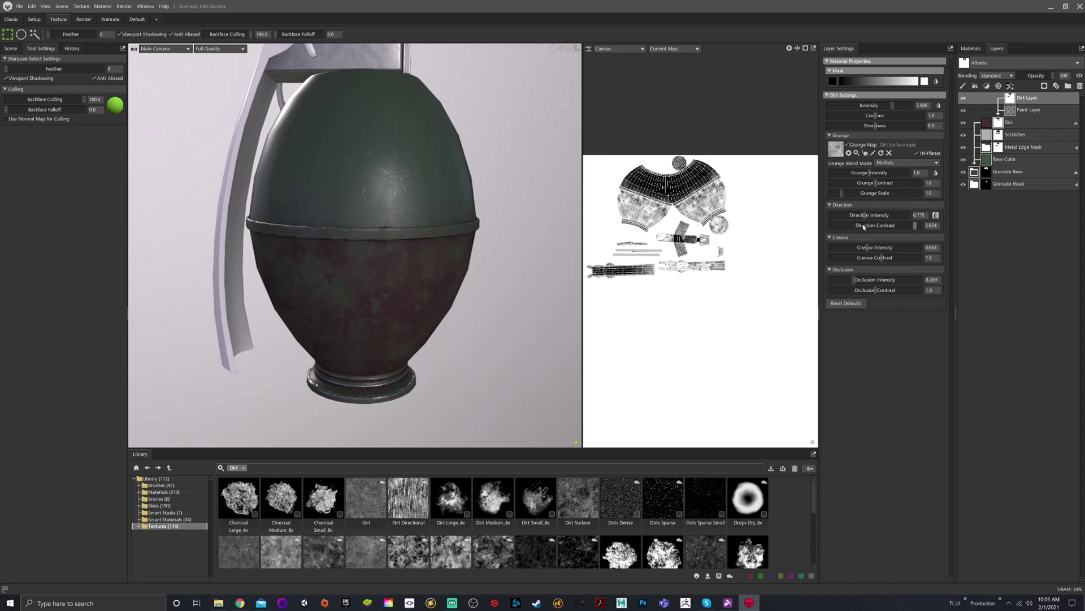
mouse_move(899, 225)
mouse_down()
mouse_move(803, 226)
mouse_move(924, 237)
mouse_up()
click(938, 227)
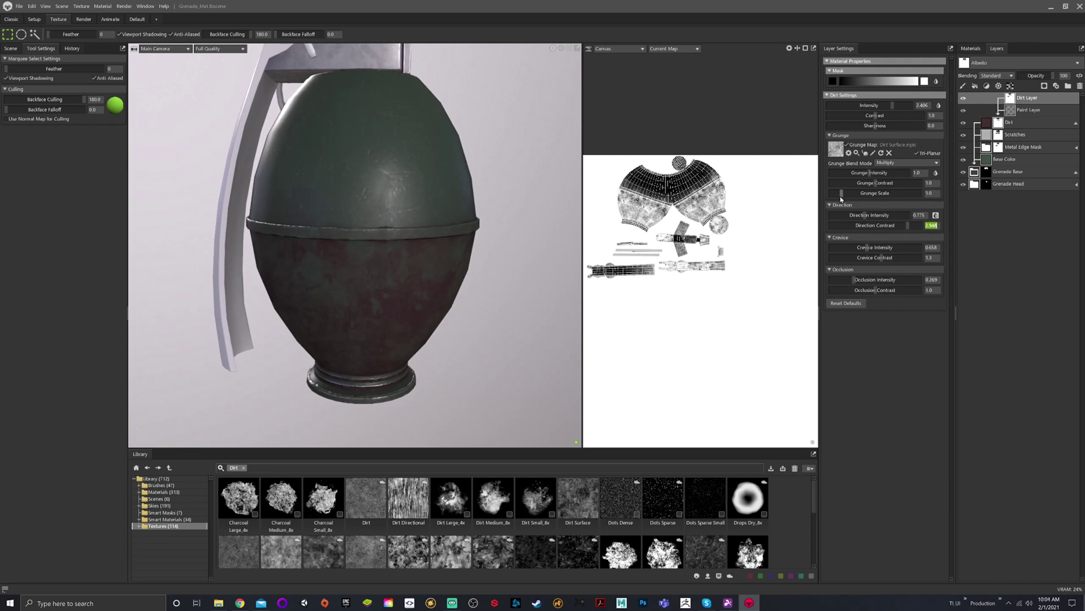
Bring the dirt's direction contrast down to 0 and inspect the grenade body.
text(-1)
key(Return)
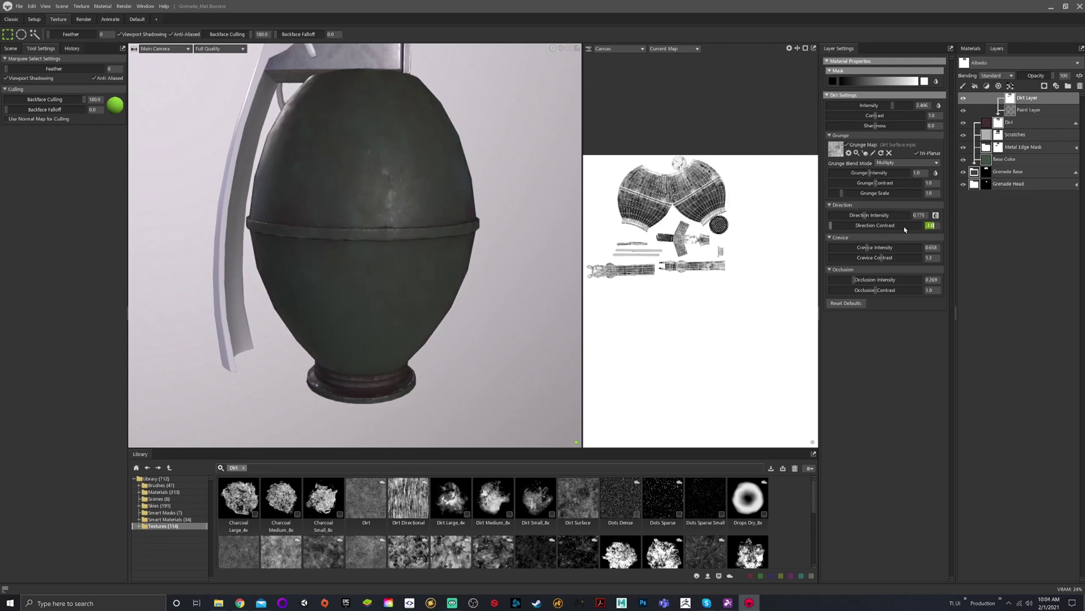
mouse_move(831, 228)
mouse_down()
mouse_move(904, 228)
mouse_move(829, 227)
mouse_up()
scroll(428, 238, up, 3)
alt+drag(430, 208, 396, 274)
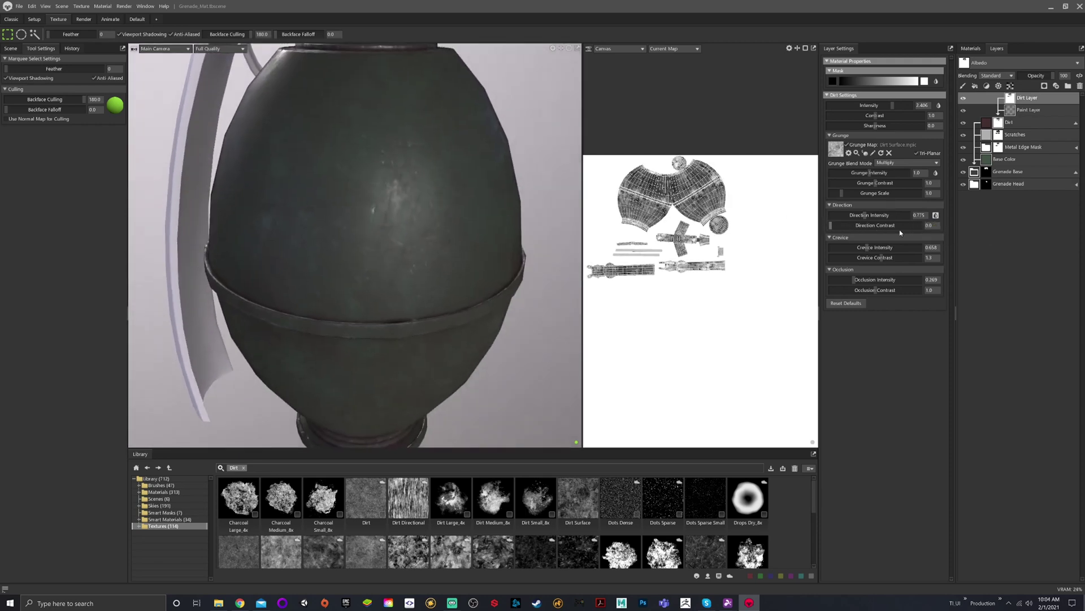
Set the Dirt generator's grunge scale to about 2 and its grunge intensity to about 1.35.
drag(840, 193, 854, 194)
scroll(436, 192, down, 3)
alt+drag(436, 191, 390, 167)
scroll(446, 169, up, 5)
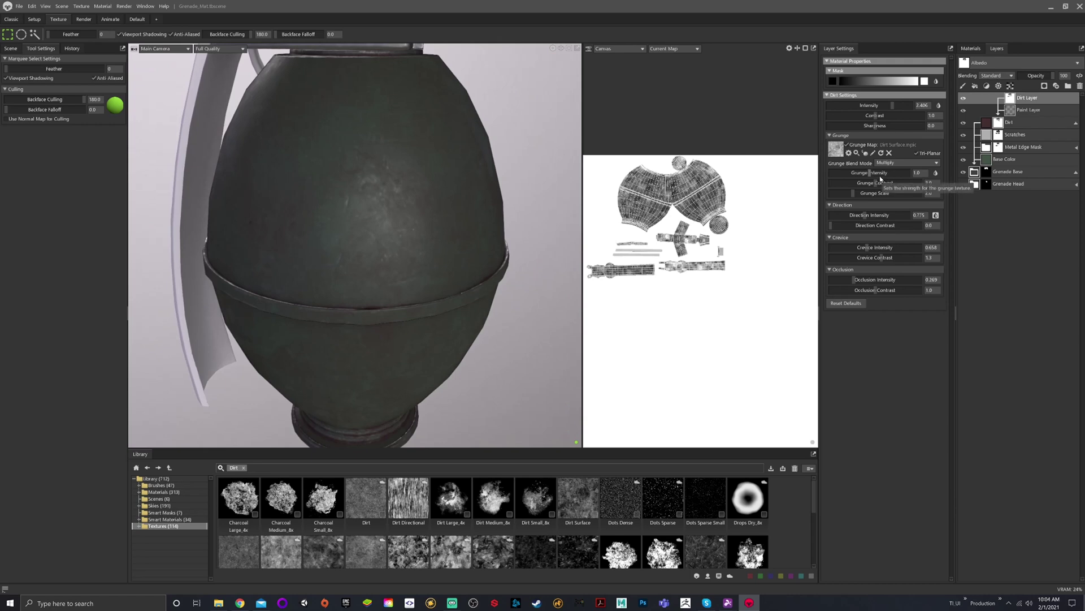
drag(869, 173, 877, 173)
alt+drag(509, 228, 418, 200)
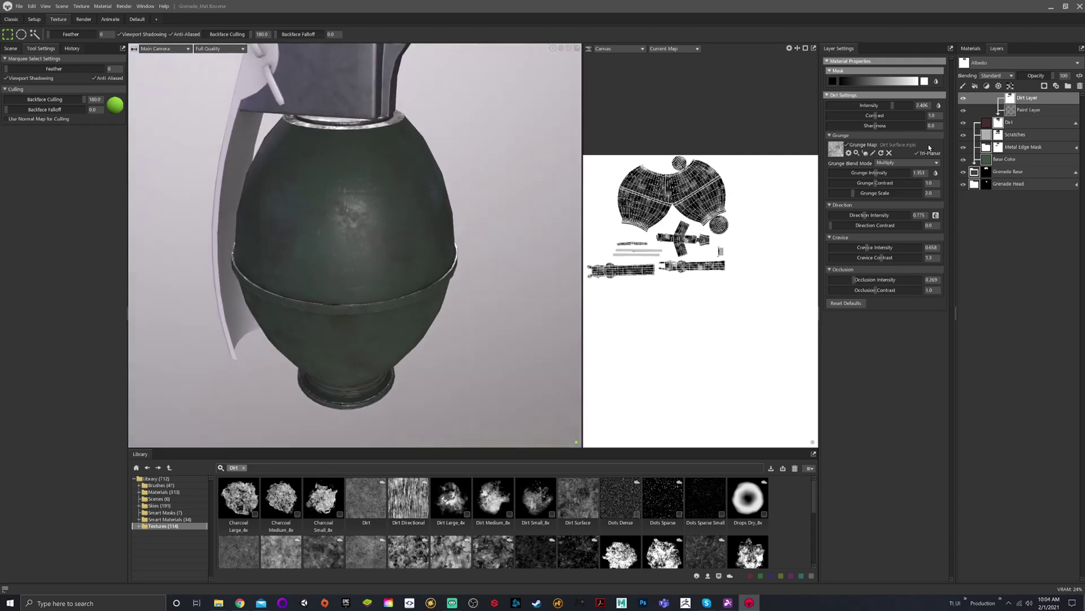
Raise the Dirt generator's sharpness to about 0.27 and check the dirt on the grenade body.
drag(875, 125, 888, 126)
alt+drag(368, 209, 398, 172)
scroll(434, 179, down, 3)
Create a layer group, move the Dirt layer into it, and name the group Dirt Mask.
click(984, 124)
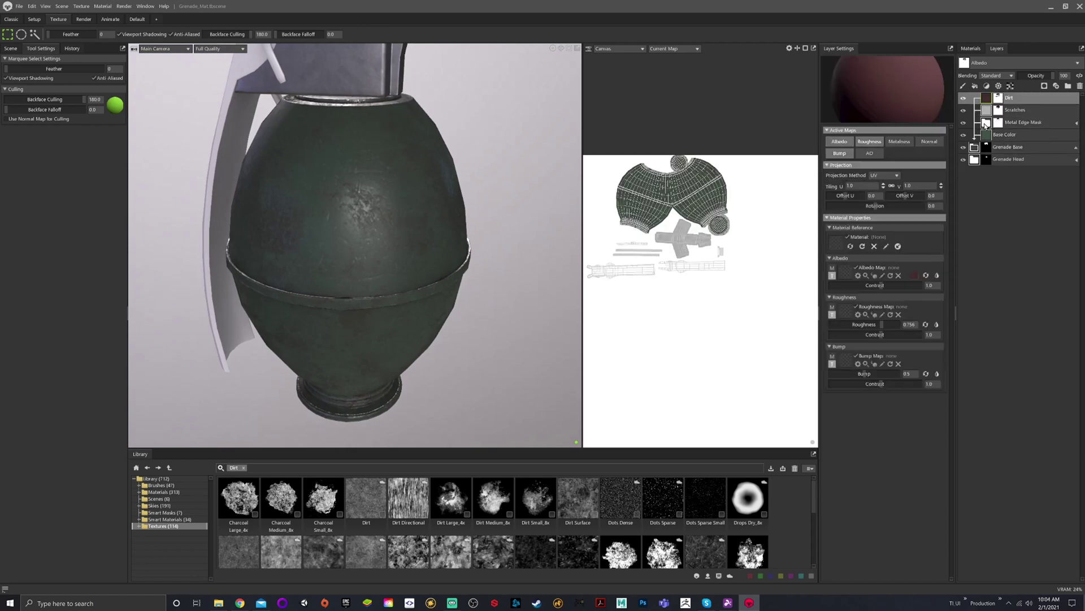
click(1070, 86)
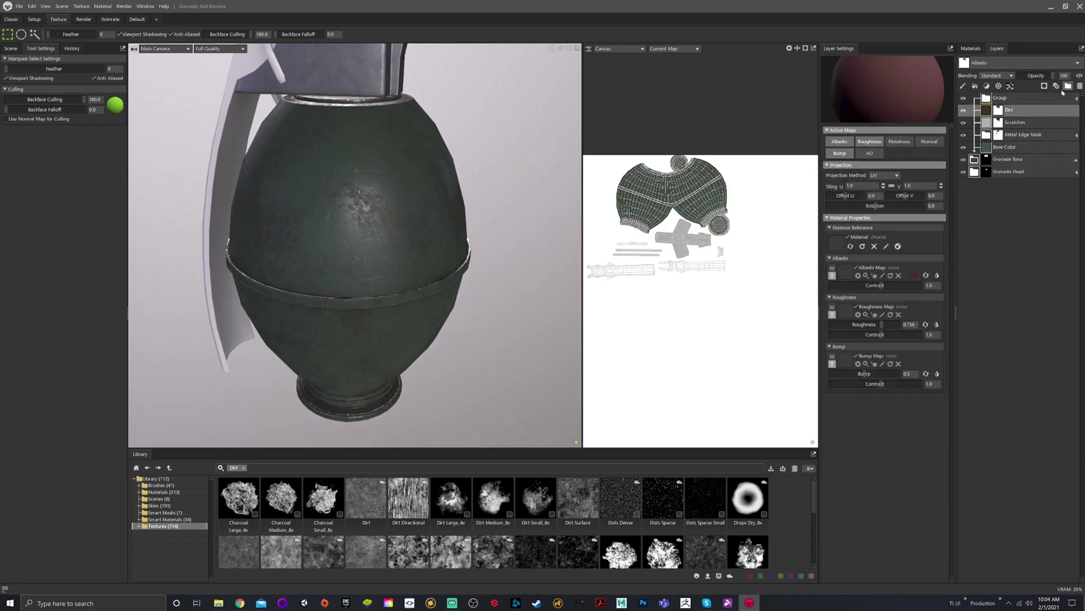
drag(984, 112, 987, 101)
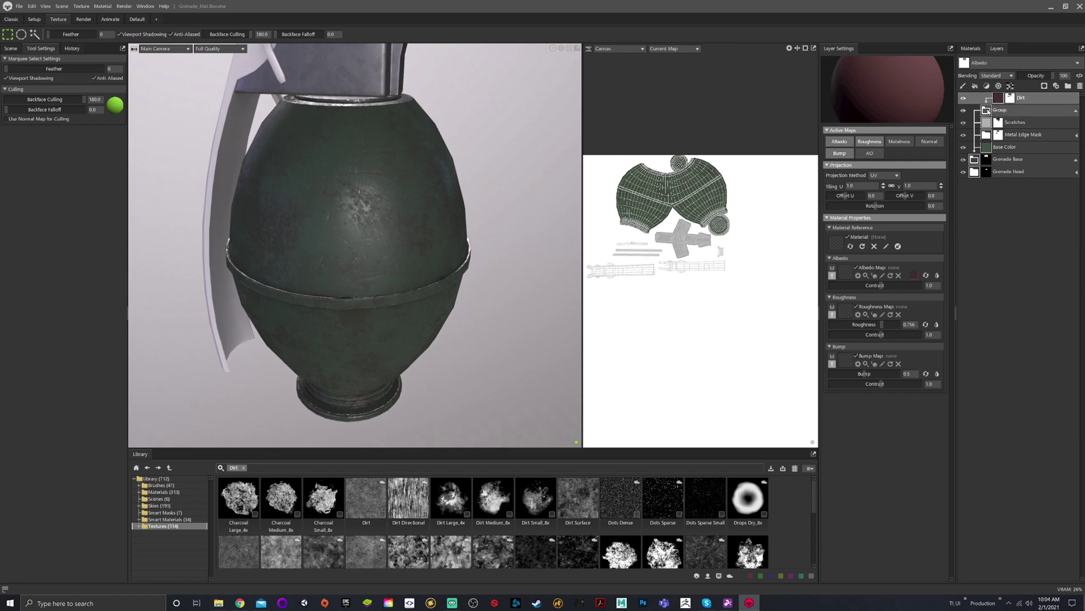
click(991, 112)
double_click(996, 112)
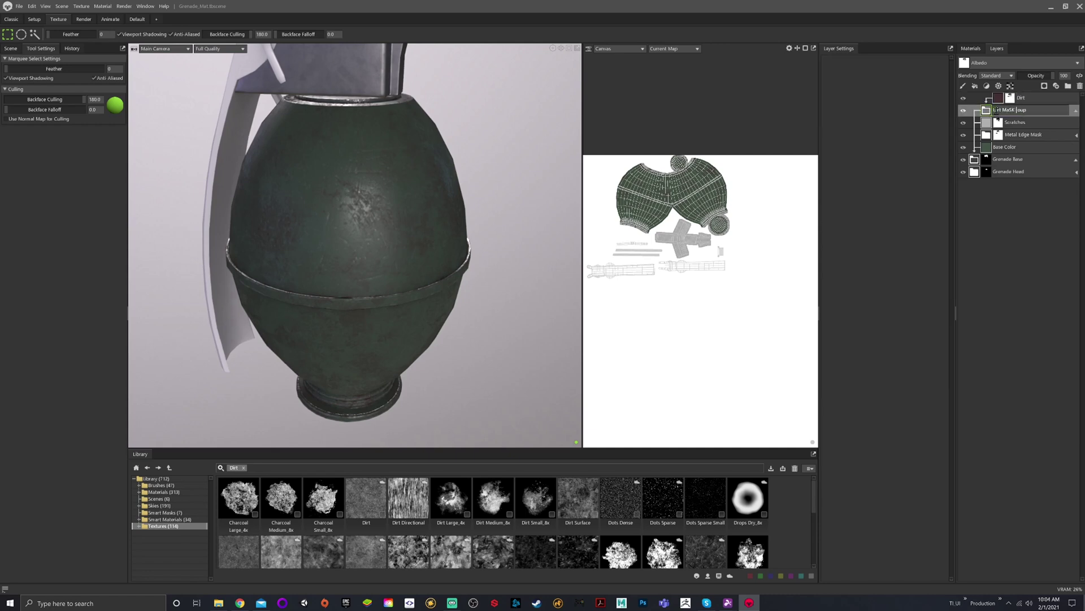
text(Dirt Mask)
key(Return)
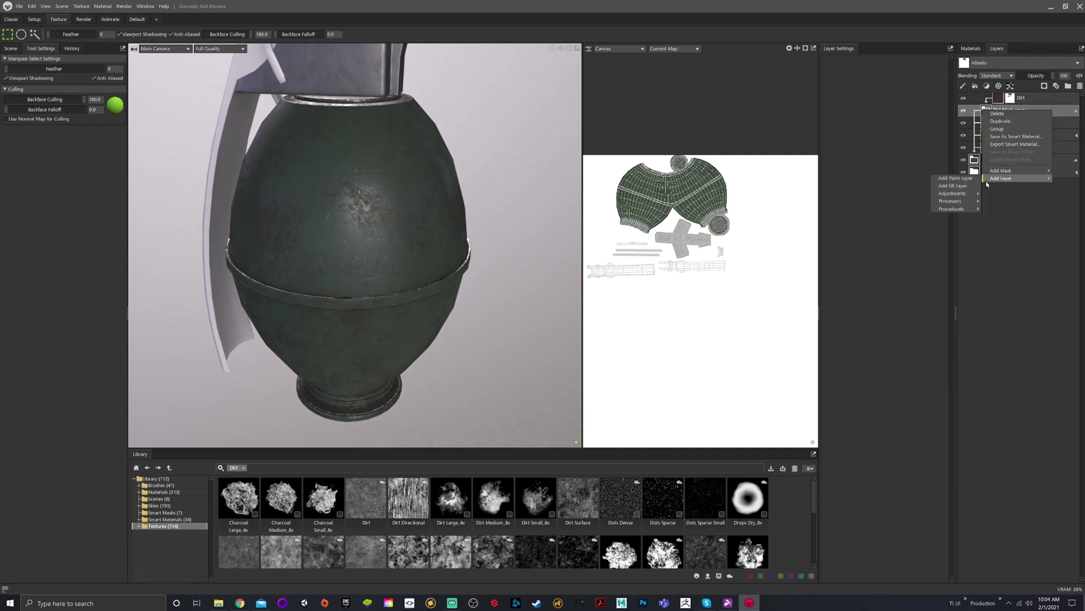
Add a black mask with a Dirt generator to the Dirt Mask group, using Dirt Surface as the grunge map.
click(956, 178)
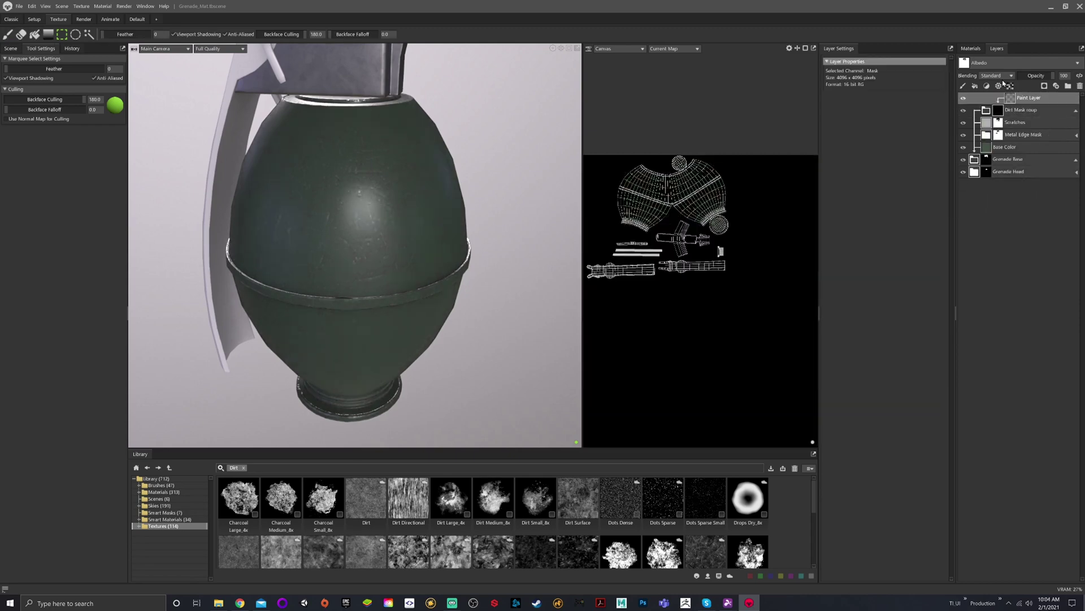
click(998, 86)
click(1010, 118)
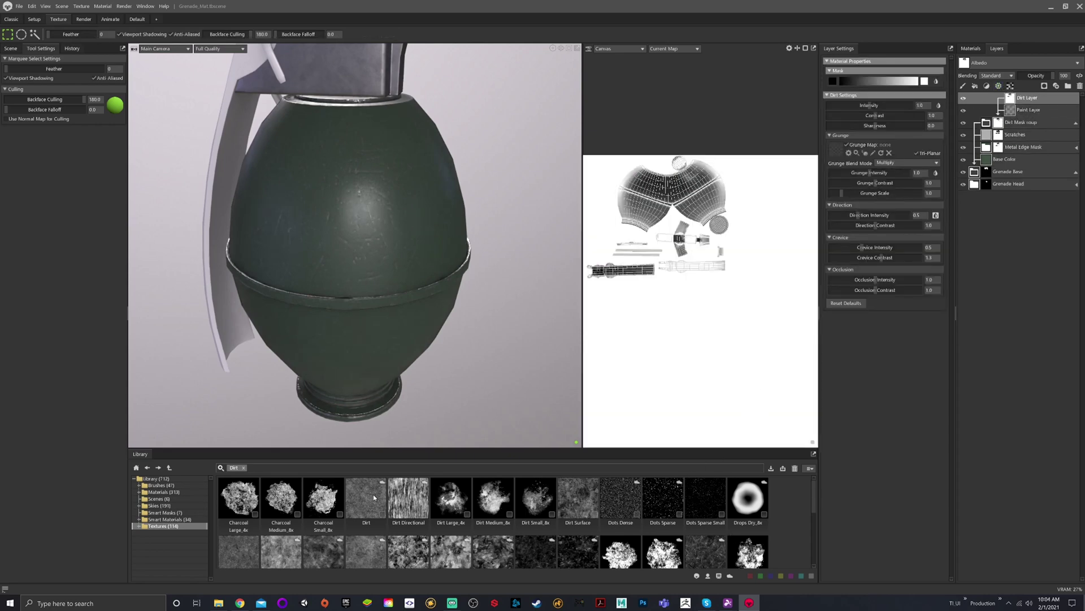
drag(592, 511, 835, 149)
On the group mask's Dirt generator, set grunge intensity to about 0.83, direction intensity 4, direction contrast 0.24, crevice intensity 0.27 and occlusion intensity 0.17.
drag(846, 197, 867, 177)
drag(878, 283, 853, 226)
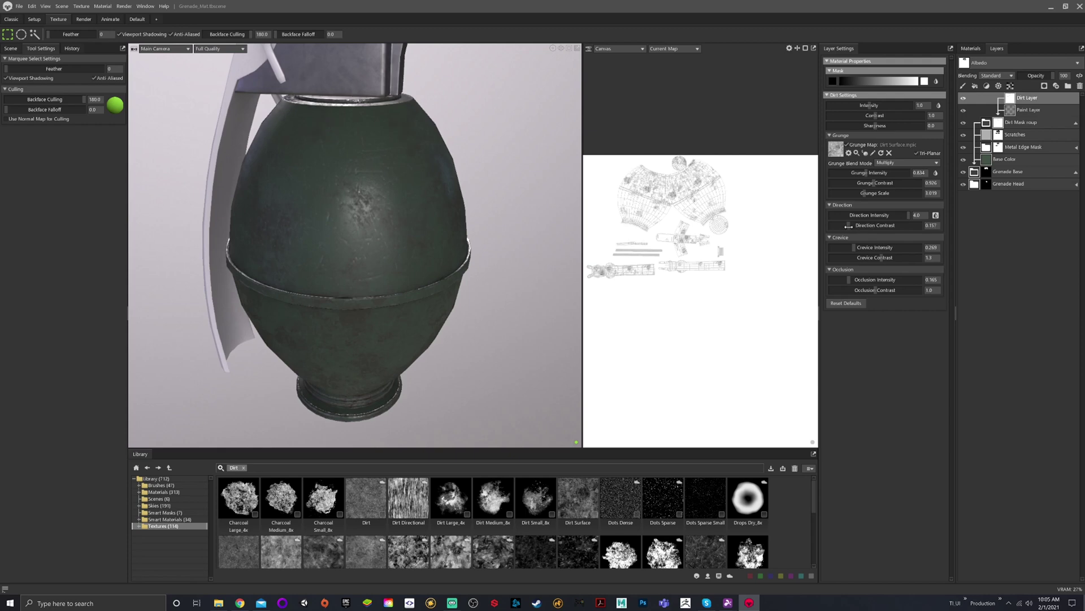
scroll(497, 316, up, 3)
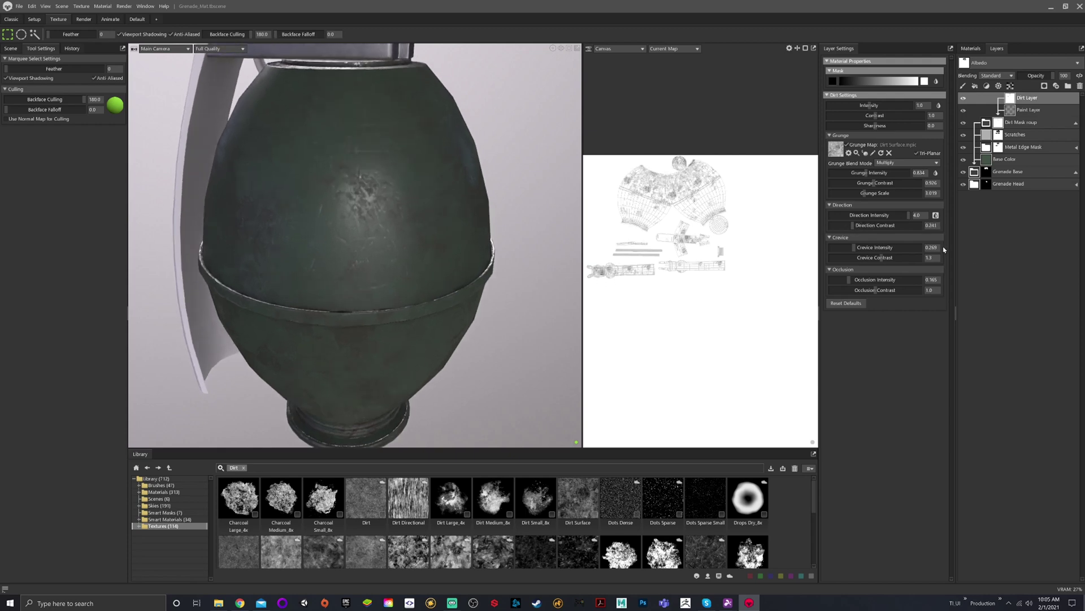
Set the group mask's grunge scale to about 4.8, its contrast to about 0.43 and its intensity to about 1.58.
drag(865, 193, 885, 193)
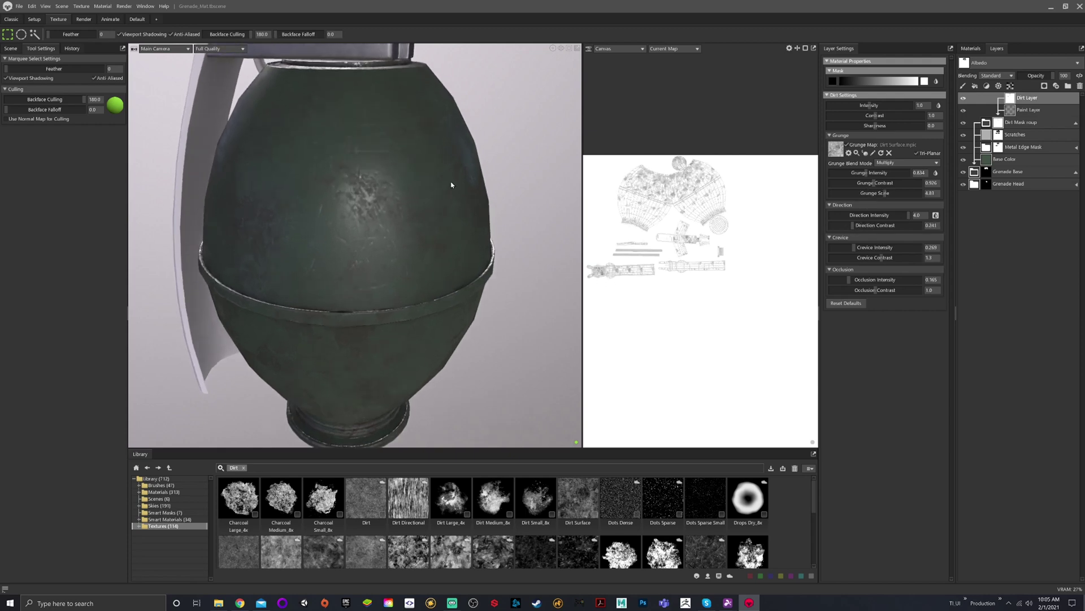
alt+drag(451, 183, 485, 171)
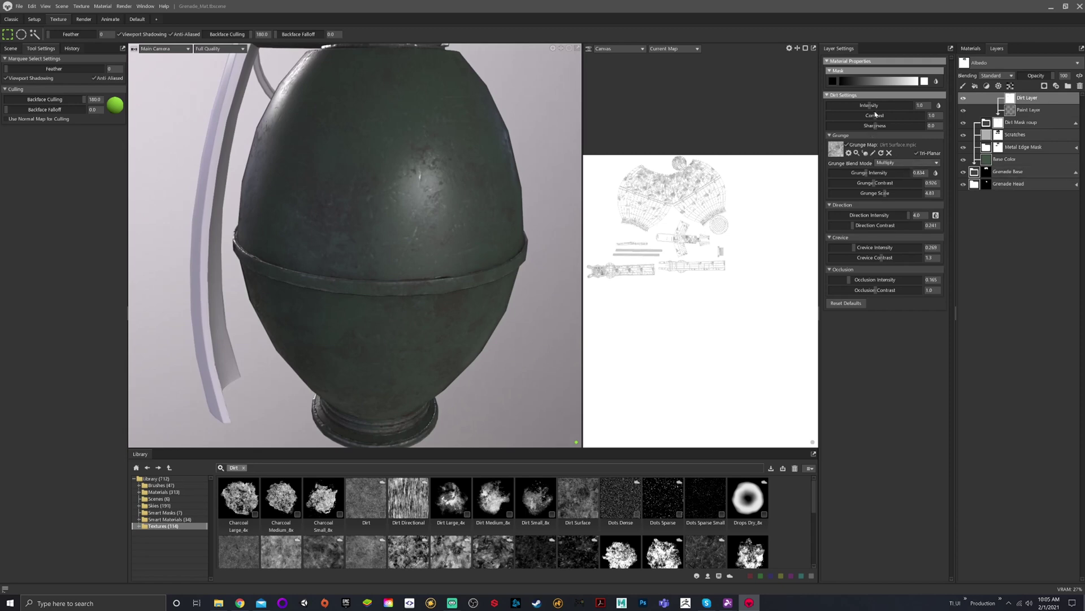
mouse_move(877, 115)
mouse_down()
mouse_move(858, 116)
mouse_move(889, 104)
mouse_move(880, 105)
mouse_up()
scroll(448, 189, down, 3)
mouse_move(448, 189)
alt+mouse_down()
mouse_move(544, 173)
mouse_move(394, 219)
mouse_move(455, 191)
mouse_move(459, 203)
alt+mouse_up()
scroll(439, 185, up, 3)
scroll(455, 204, down, 3)
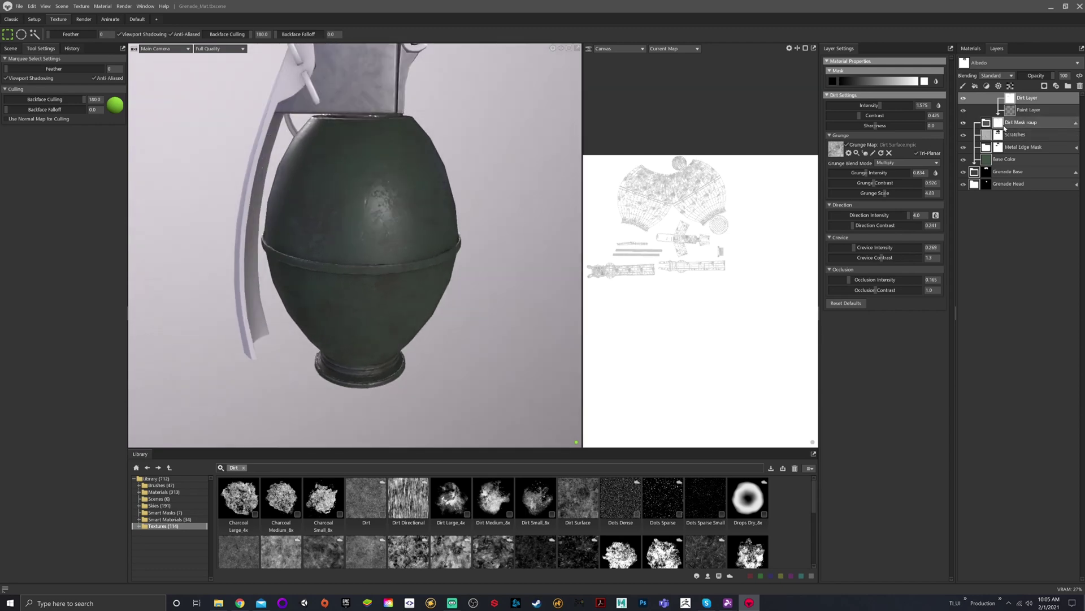
Lower the Dirt Mask group's opacity to 64 and check the subtler dirt from several angles.
click(1012, 123)
click(988, 123)
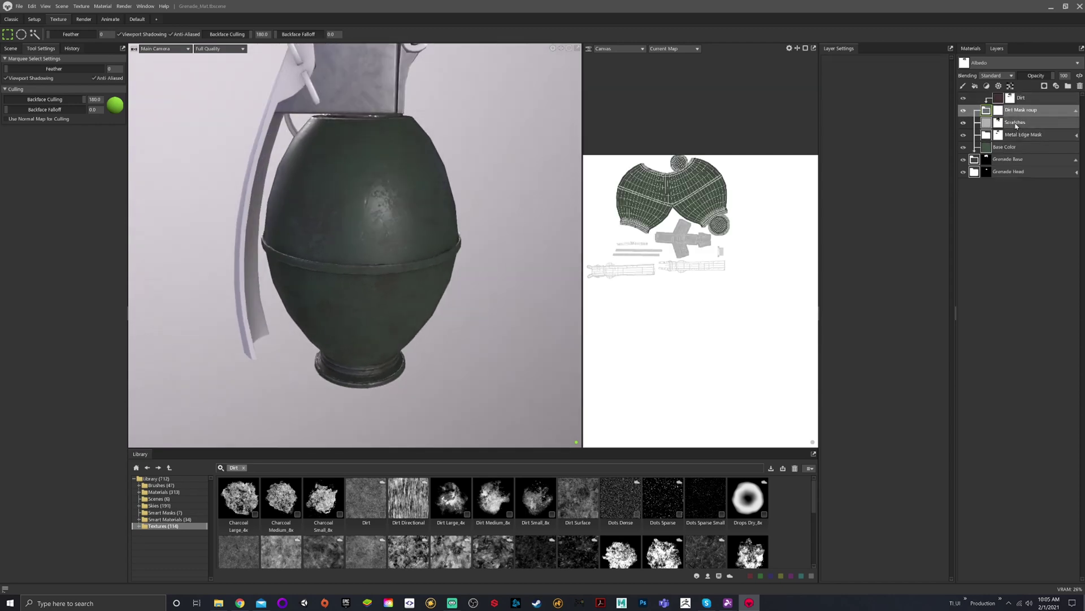
click(1001, 101)
click(995, 110)
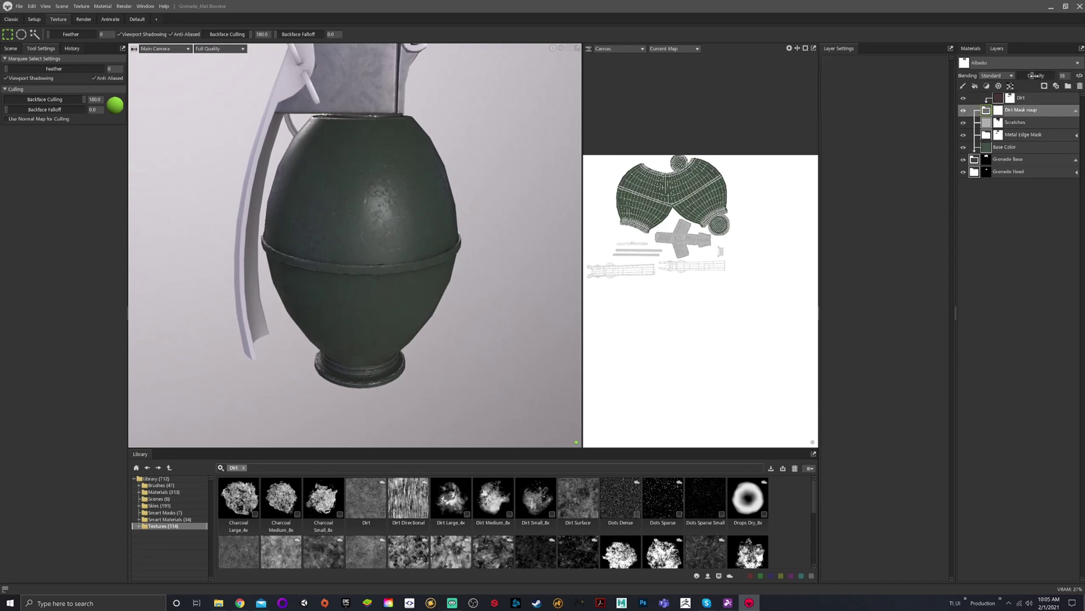
scroll(374, 205, up, 3)
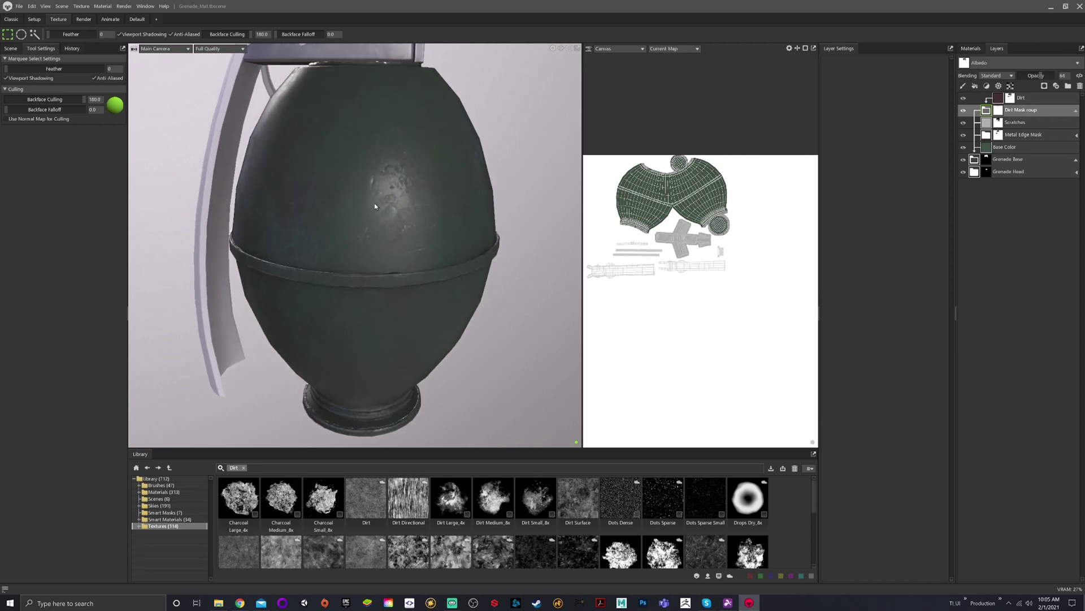
mouse_move(374, 204)
alt+mouse_down()
mouse_move(348, 197)
mouse_move(423, 189)
mouse_move(407, 215)
mouse_move(272, 187)
mouse_move(390, 201)
alt+mouse_up()
scroll(348, 197, down, 5)
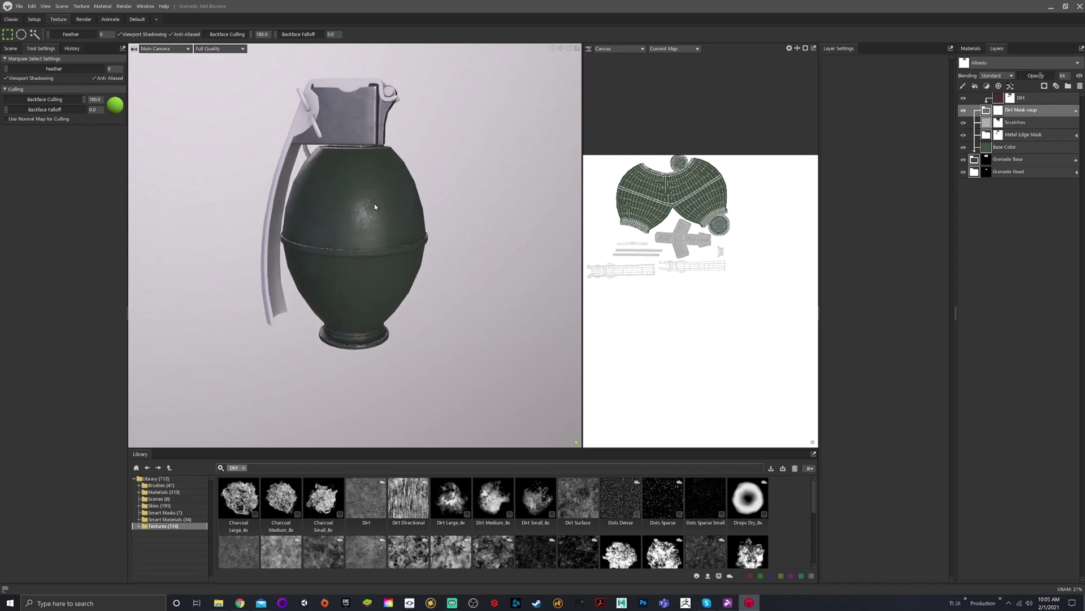
scroll(420, 244, up, 3)
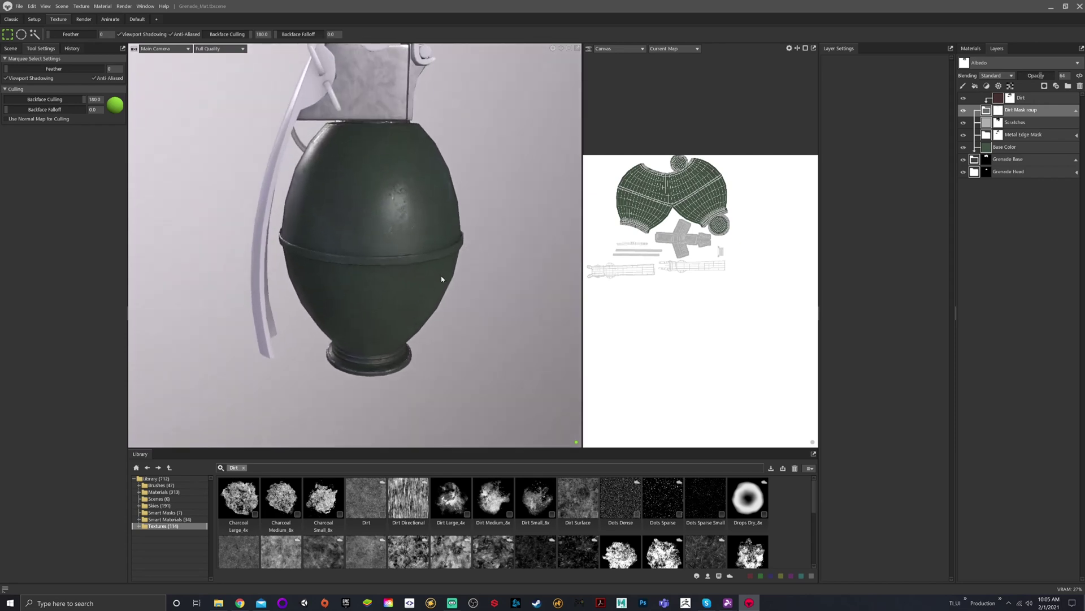
alt+drag(441, 279, 419, 286)
alt+drag(494, 218, 427, 243)
scroll(428, 243, up, 5)
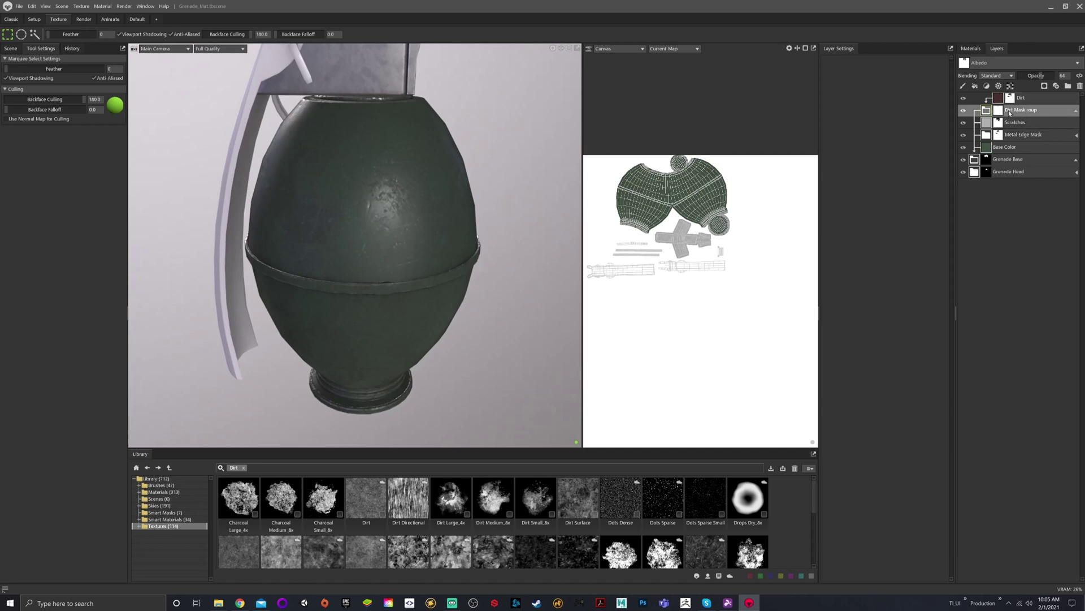
Duplicate the Dirt Mask group and rename the copy Dirt Mask 2.
right_click(1022, 111)
click(1035, 121)
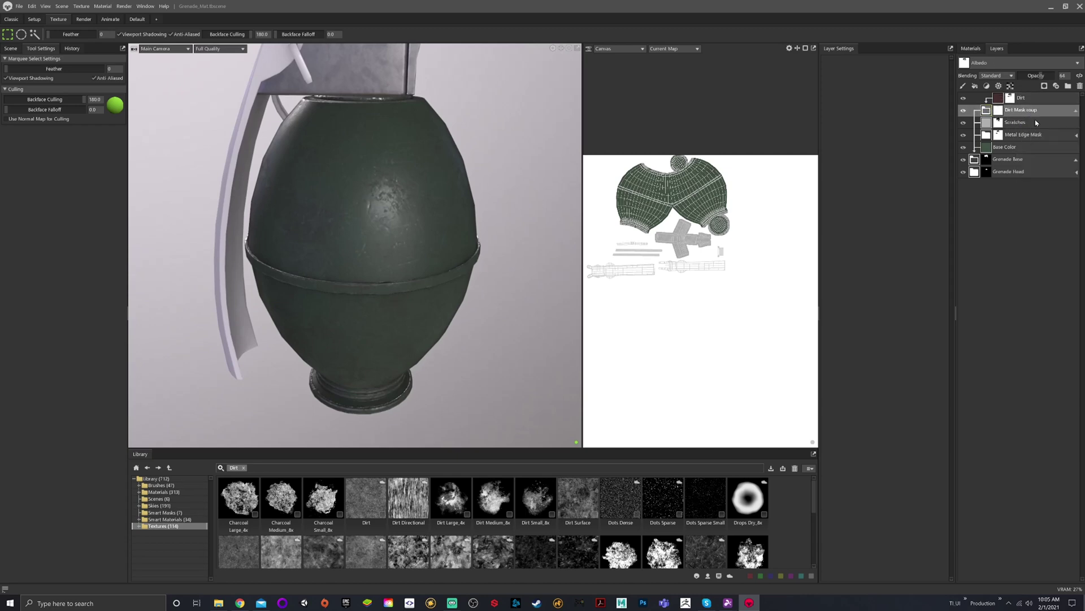
double_click(1027, 110)
click(1057, 109)
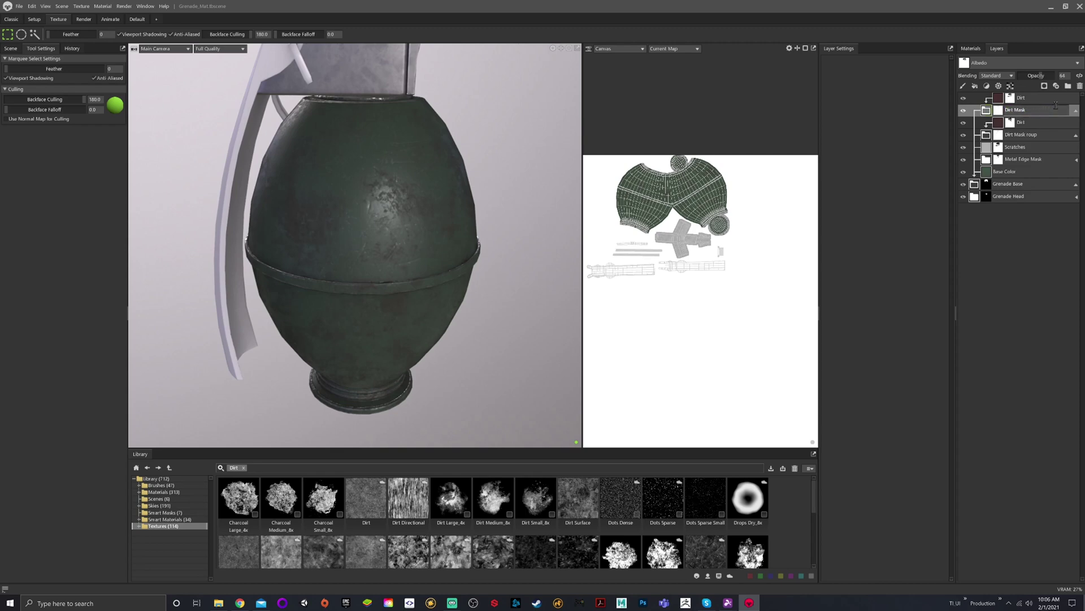
text(2)
Change the albedo color of the Dirt layer in Dirt Mask 2 to a dark yellowish brown, about RGB 88, 76, 50.
click(1040, 97)
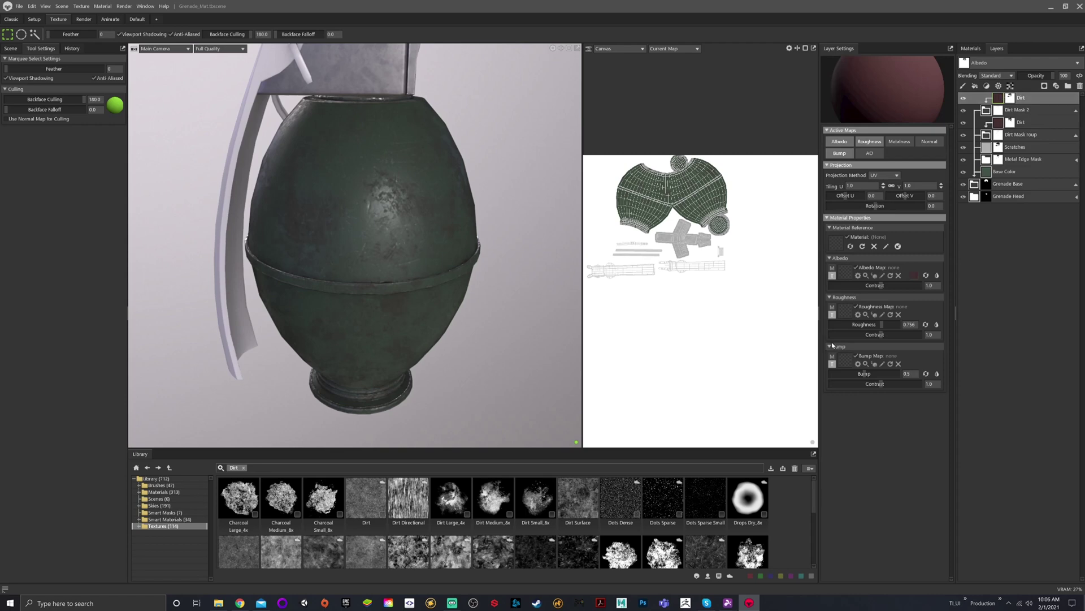
click(914, 277)
click(558, 343)
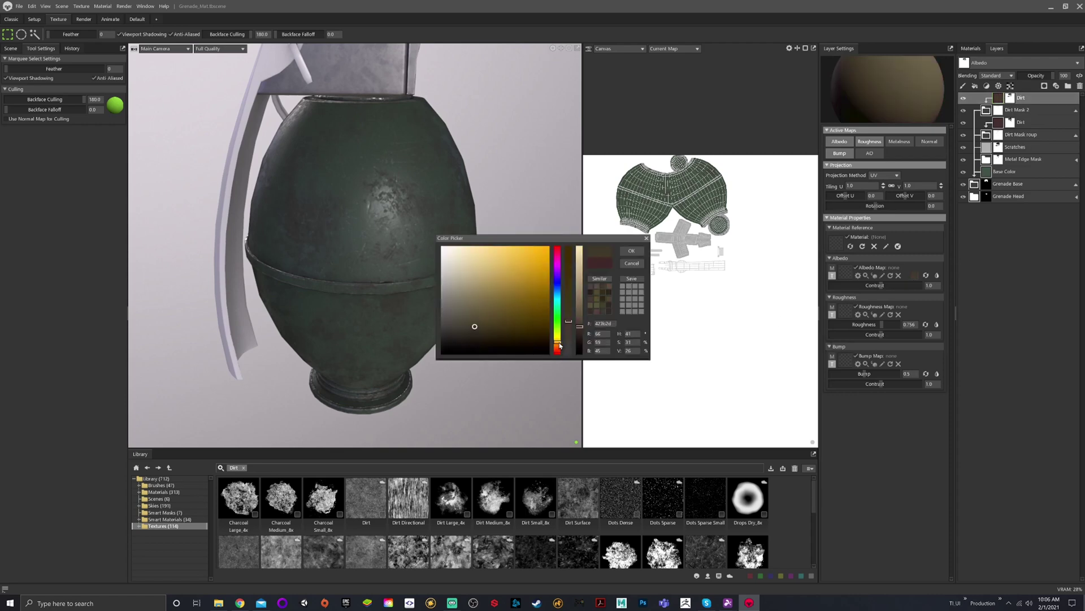
drag(491, 326, 489, 320)
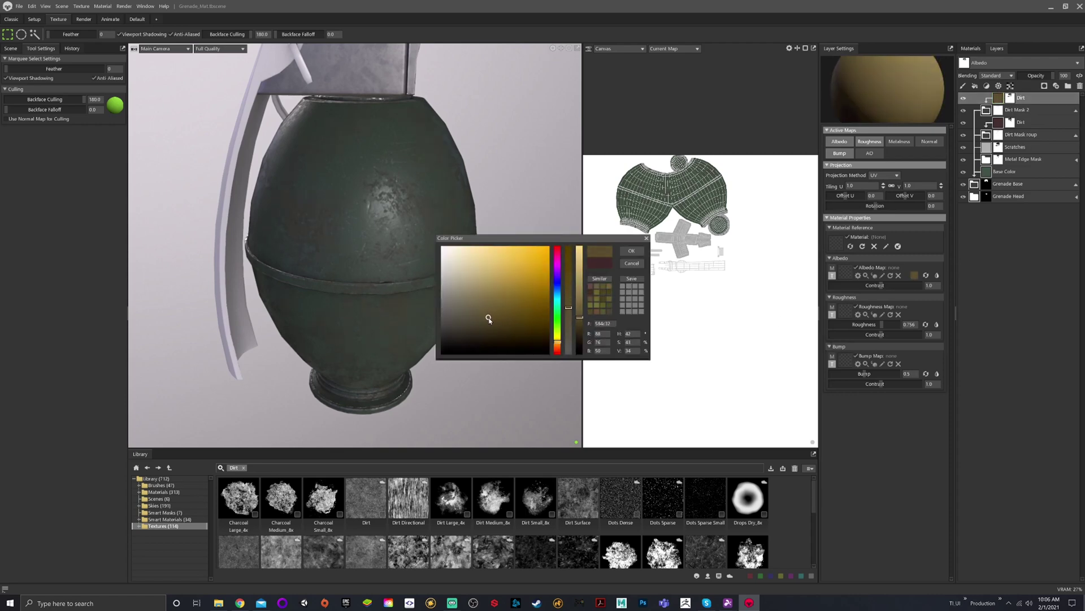
click(626, 263)
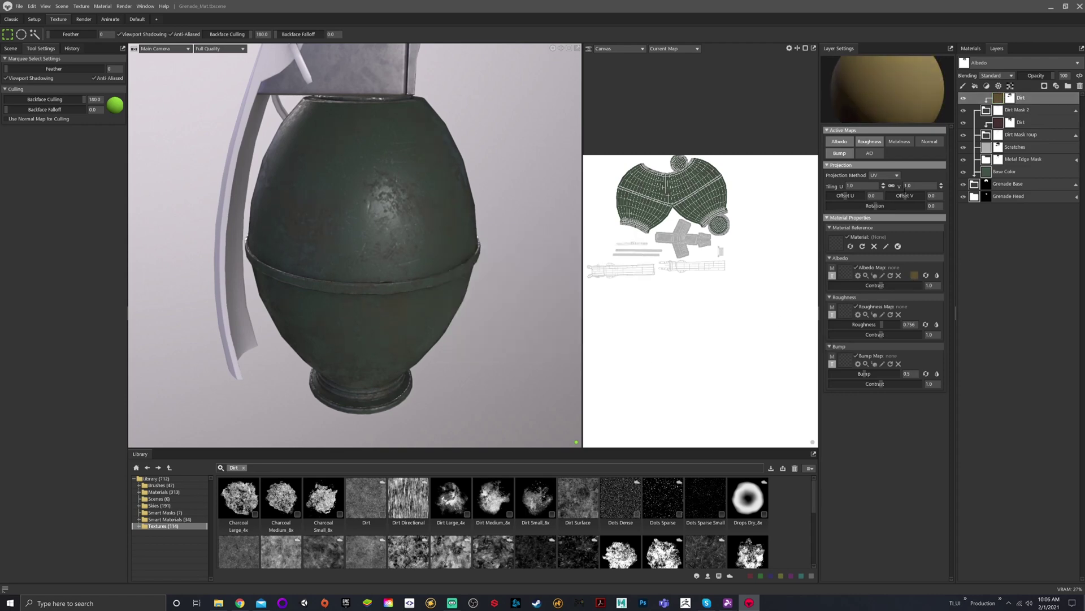
In the yellowish-brown Dirt layer's mask, set the generator's direction intensity to about 1.11 and grunge scale to about 5.2.
click(1015, 102)
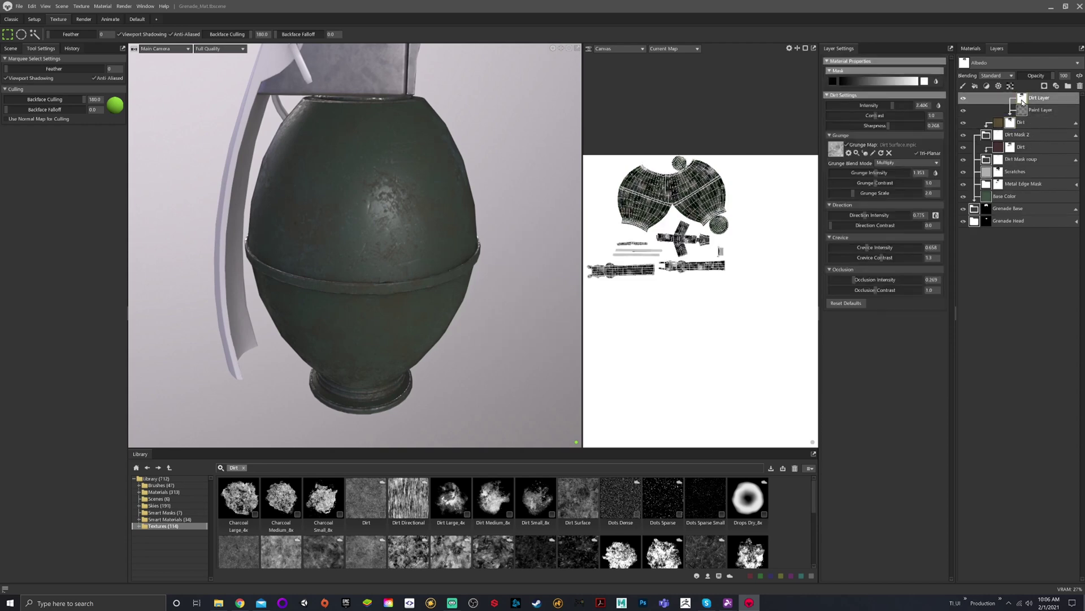
drag(870, 216, 873, 215)
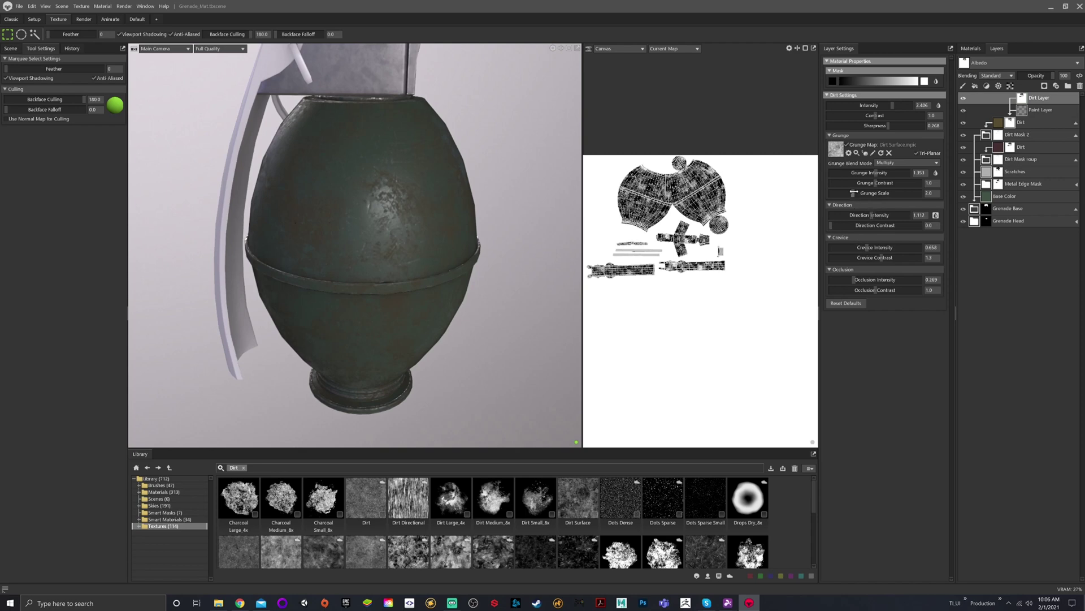
drag(854, 193, 875, 193)
drag(430, 187, 450, 191)
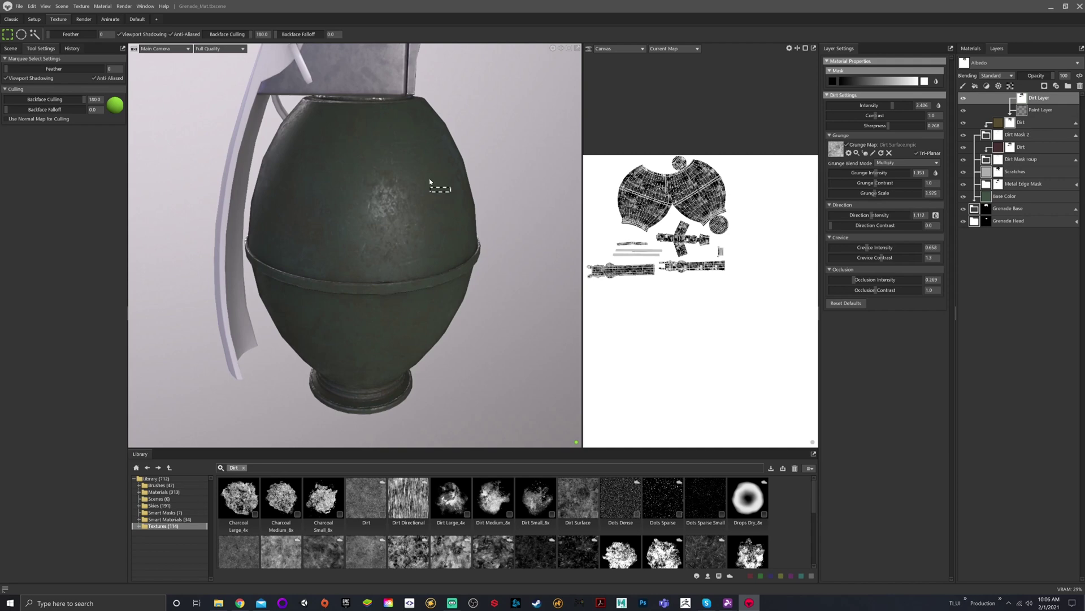
click(873, 193)
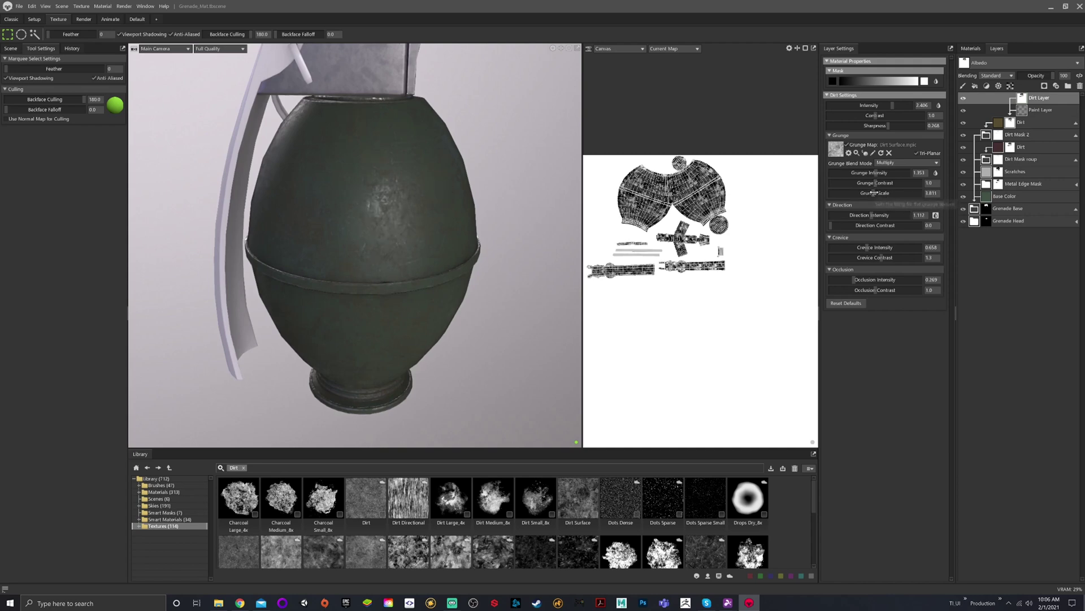
drag(874, 193, 890, 193)
alt+drag(531, 213, 468, 190)
Lower this dirt mask's occlusion intensity to about 0.14 and its crevice intensity to 0, and select the Dirt Mask 2 group.
drag(859, 280, 828, 247)
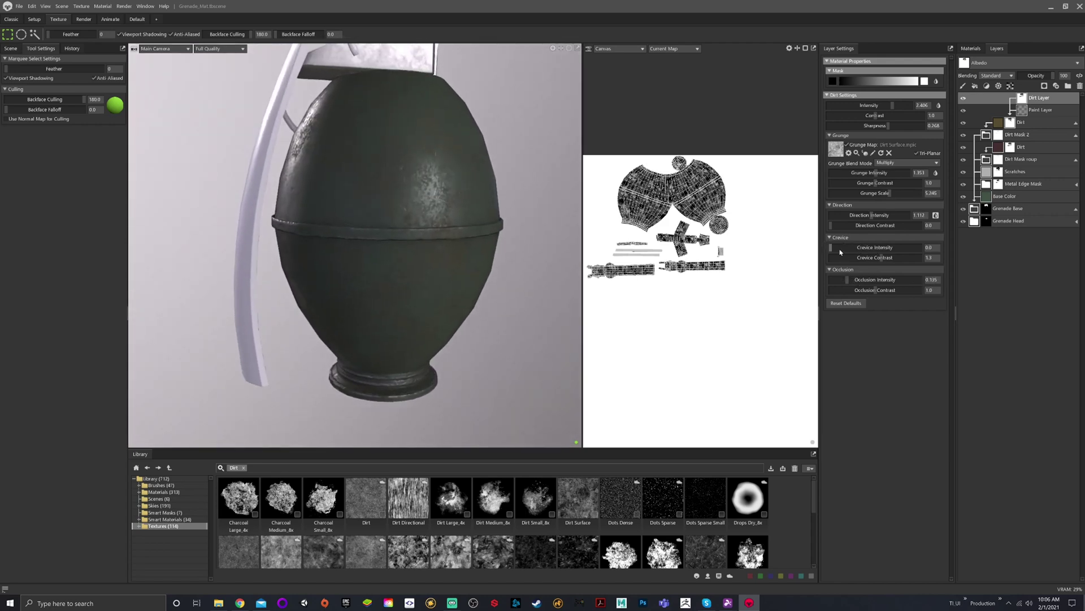
alt+drag(498, 192, 450, 211)
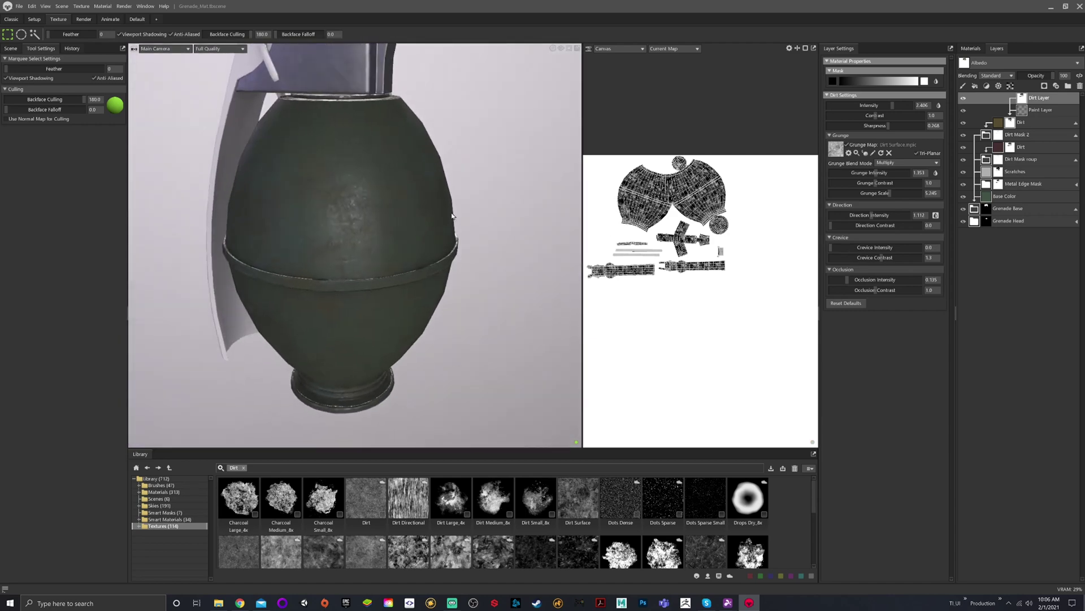
click(998, 135)
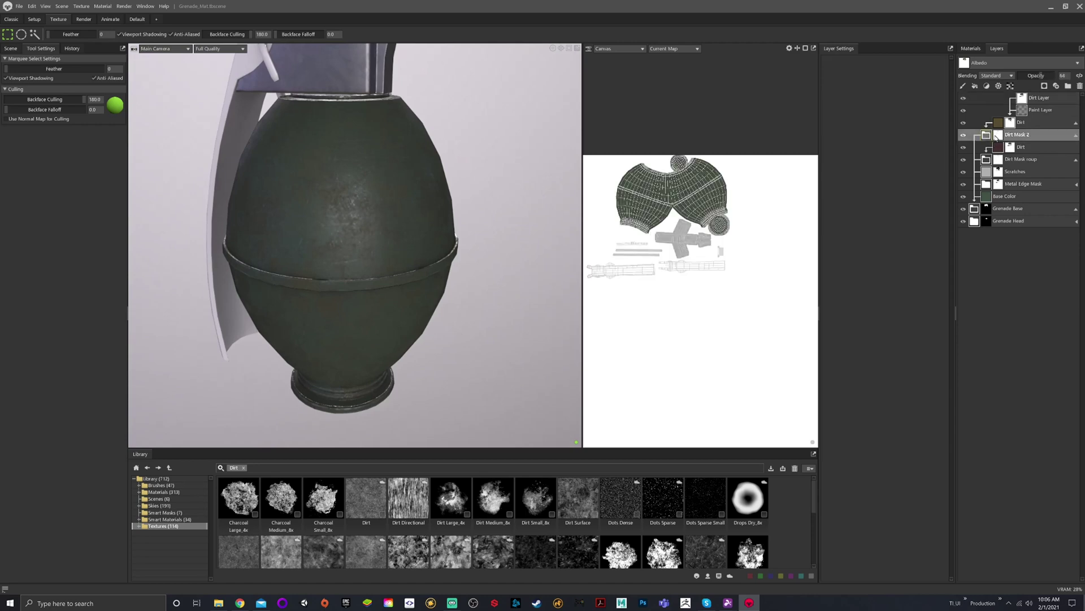
In the Dirt Layer of the Dirt Mask 2 group's mask, adjust the grunge, with grunge intensity at about 1.67.
click(989, 136)
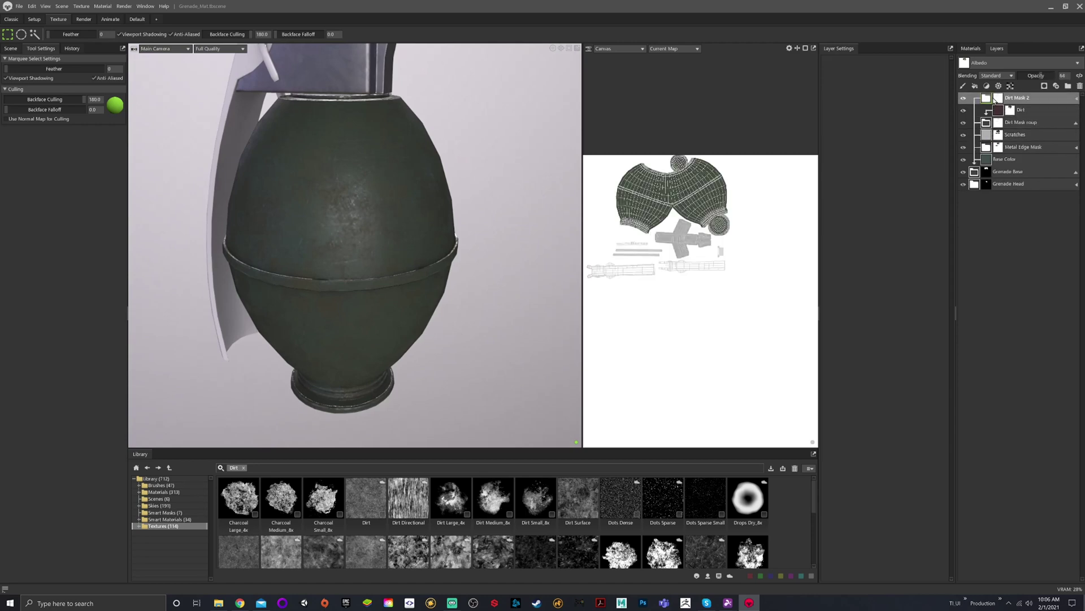
double_click(996, 100)
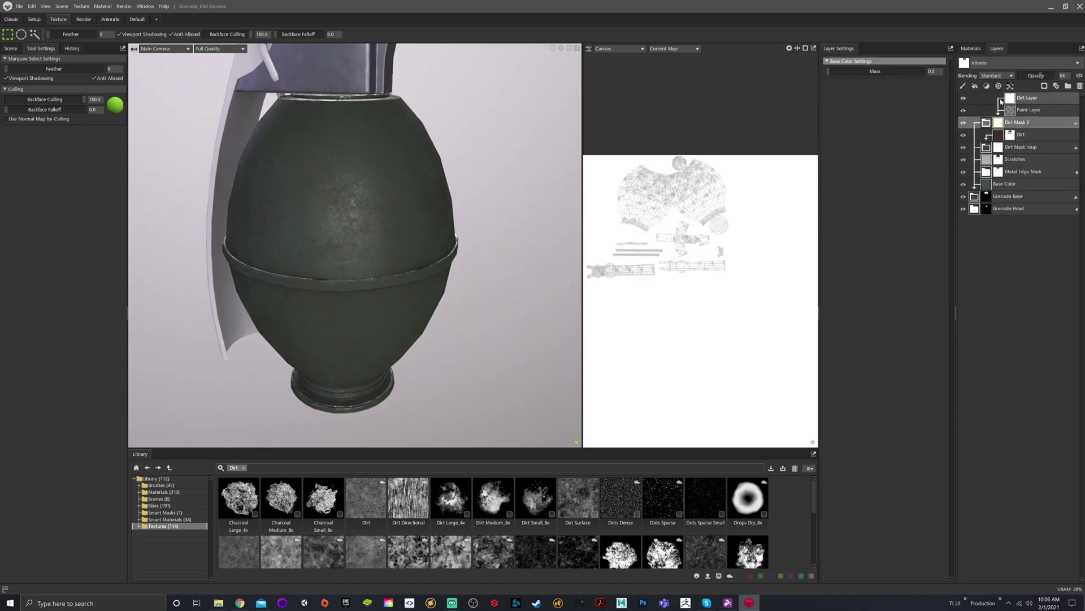
click(1013, 100)
mouse_move(886, 194)
mouse_down()
mouse_move(867, 193)
mouse_move(882, 174)
mouse_up()
alt+drag(414, 182, 439, 182)
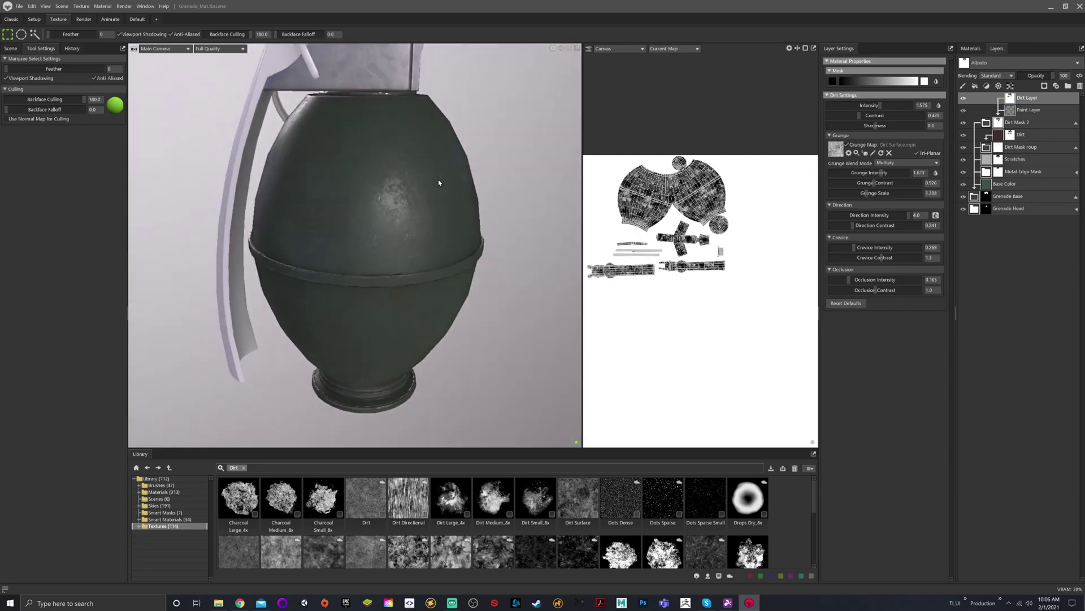
Collapse both dirt mask groups and lower the opacity of Dirt Mask 2 to about 42.
click(993, 125)
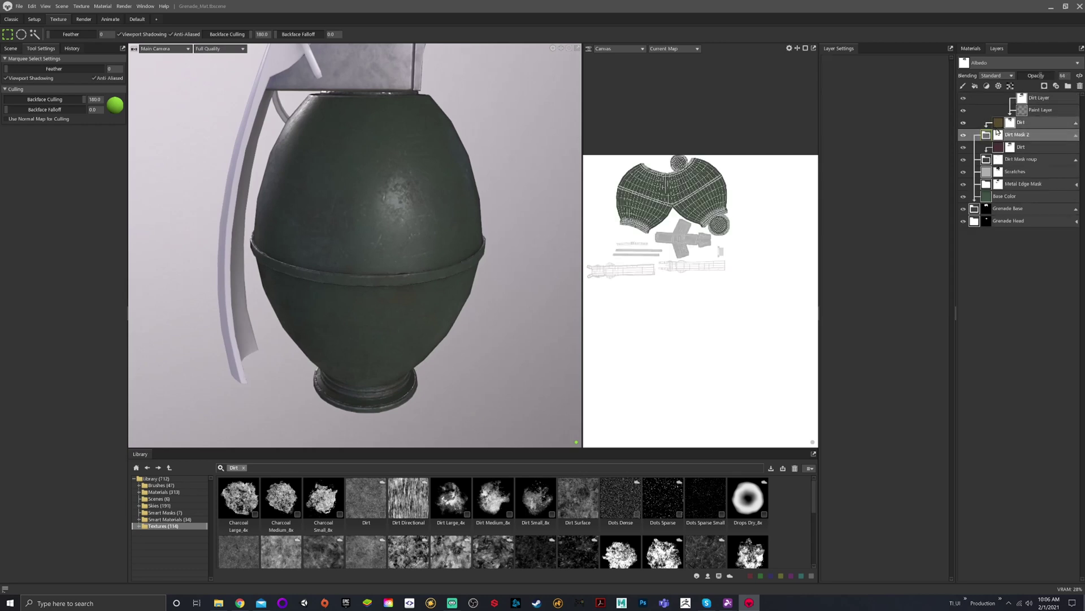
click(989, 133)
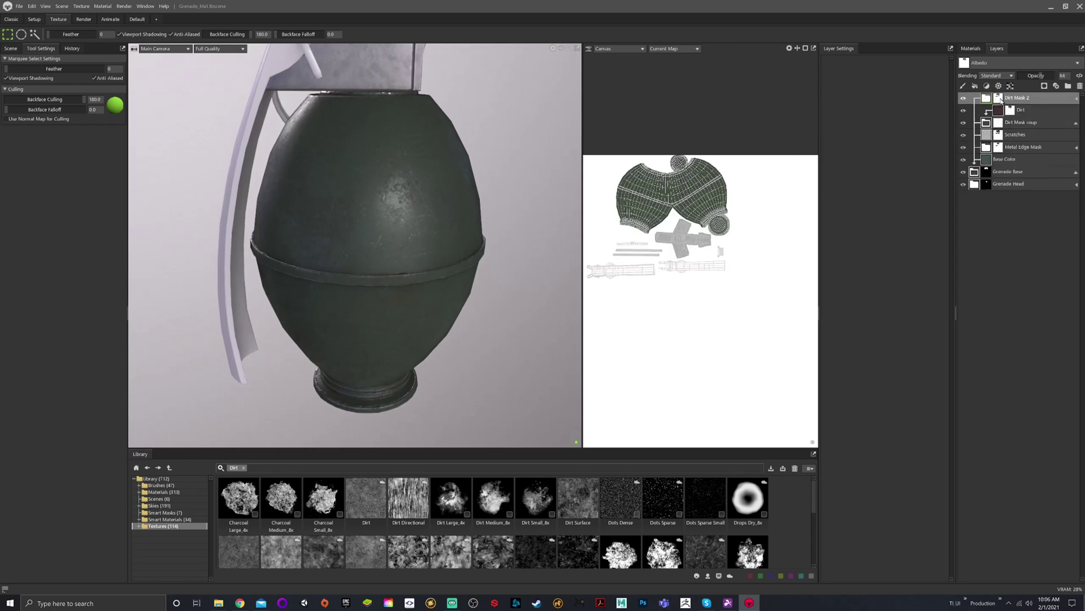
scroll(394, 177, up, 3)
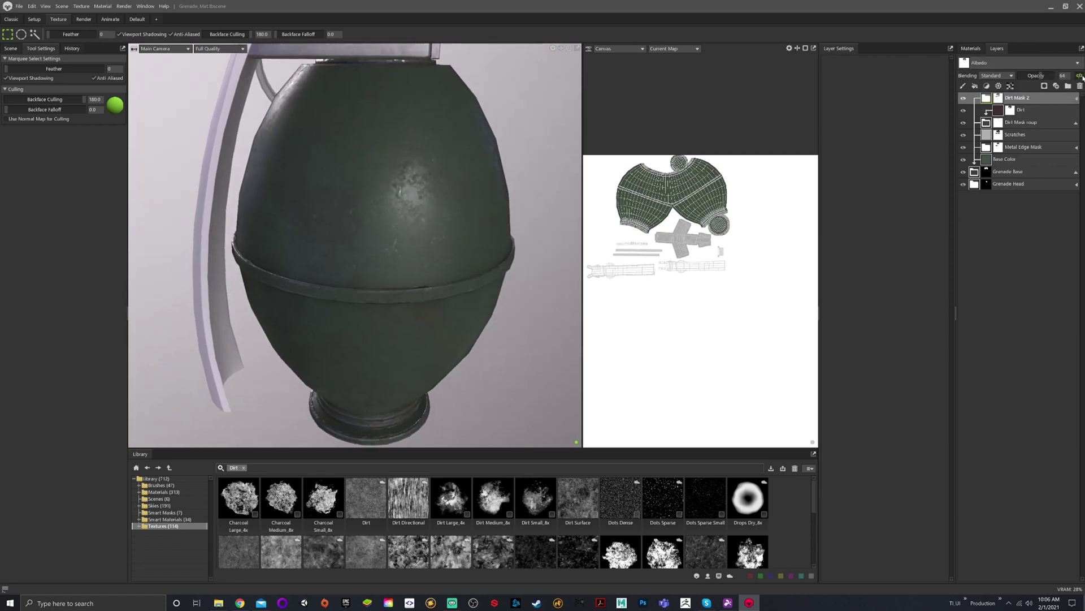
click(1076, 123)
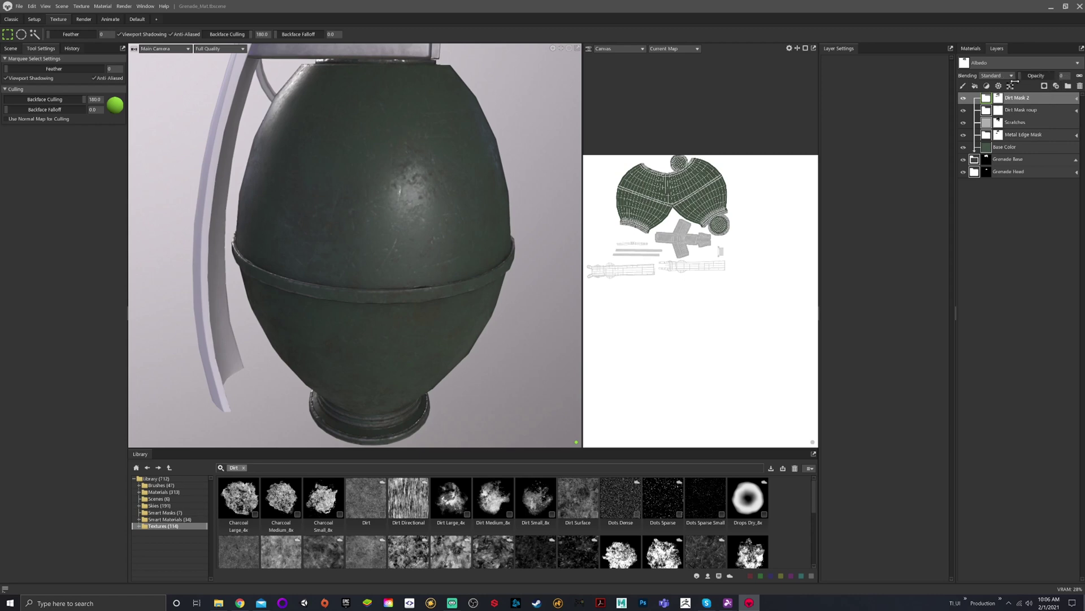
drag(1015, 82, 1031, 82)
Switch the layer map to Roughness and raise the opacity of Dirt Mask 2 to about 72.
scroll(430, 186, up, 6)
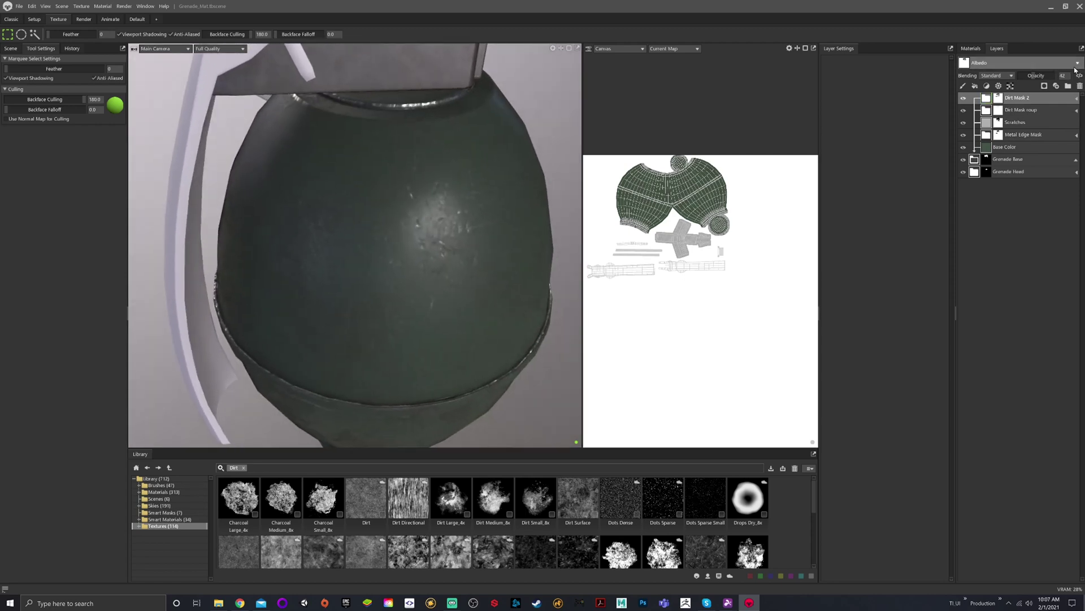
click(1077, 62)
click(1017, 104)
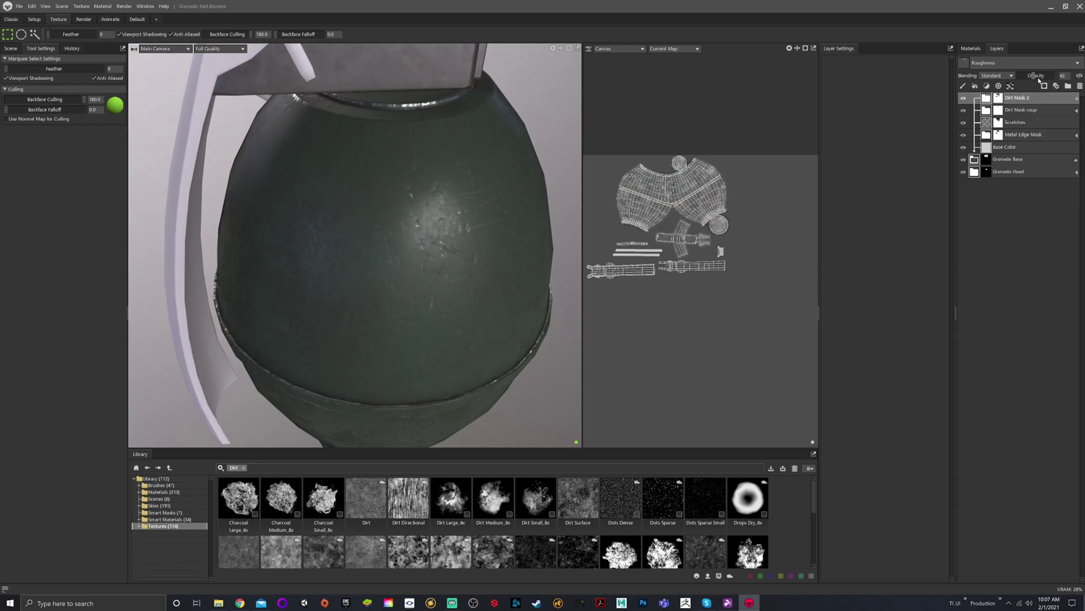
drag(1035, 75, 1046, 75)
Examine the dirt, scratches and surface highlights on the grenade body from several angles and distances.
scroll(370, 209, down, 5)
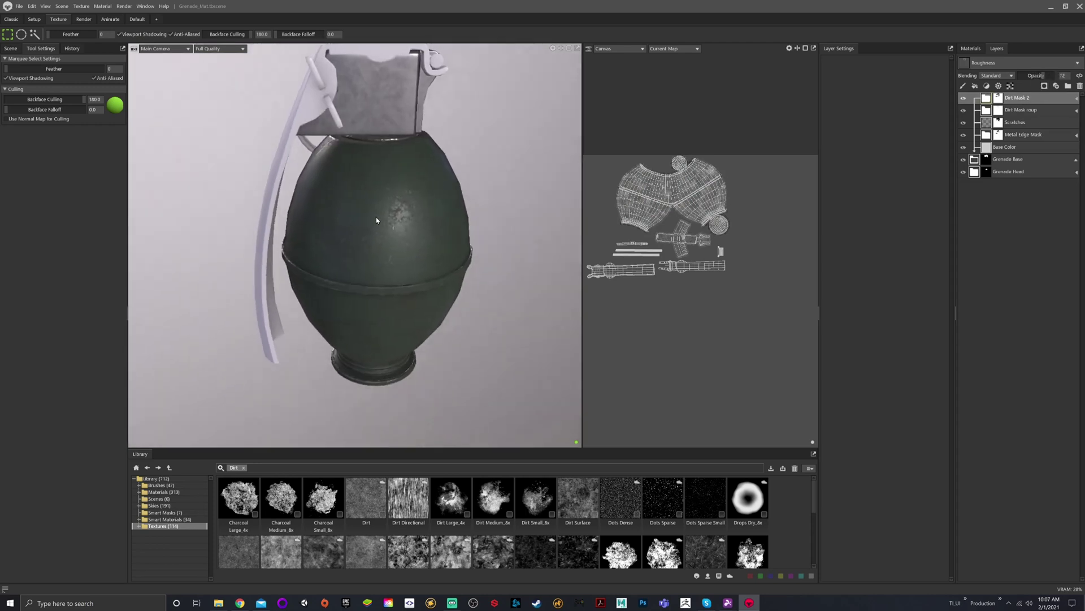
shift+right_drag(364, 225, 418, 228)
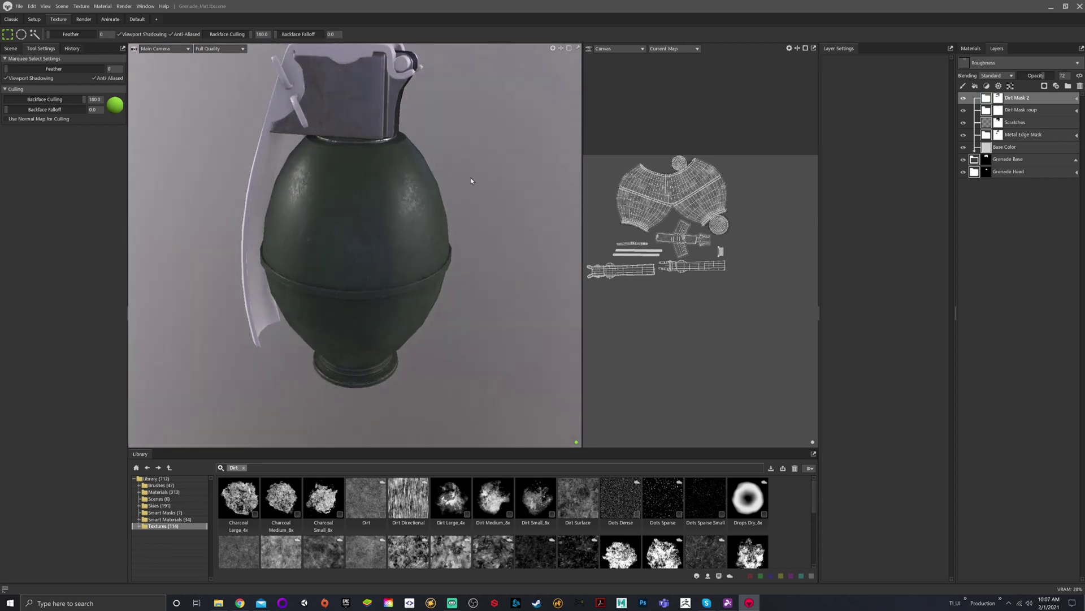
drag(472, 180, 366, 213)
drag(302, 184, 371, 237)
scroll(324, 221, down, 3)
scroll(369, 258, up, 4)
drag(368, 278, 394, 271)
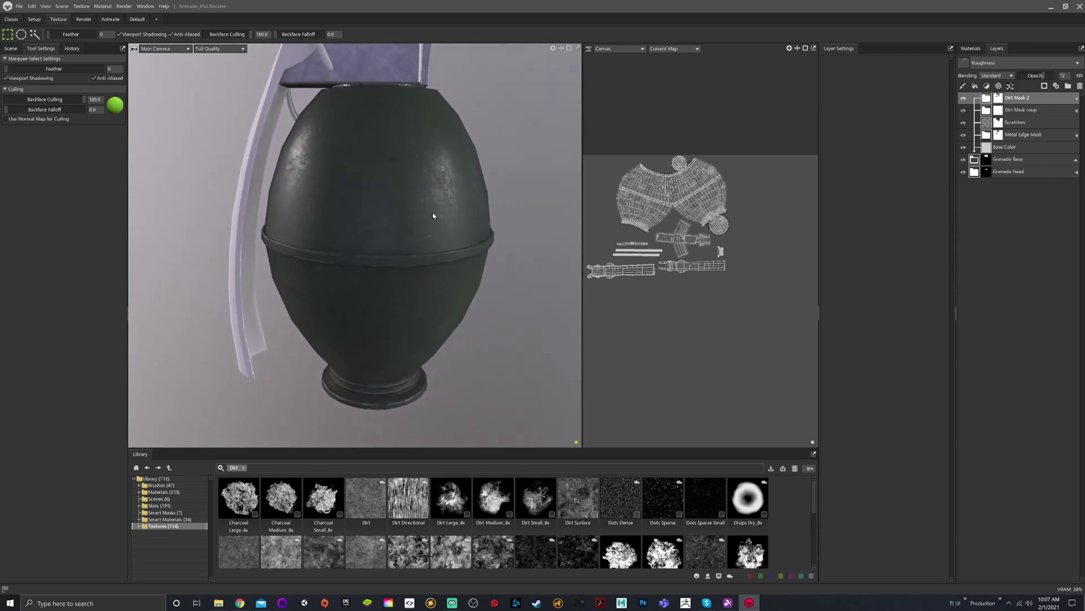
scroll(433, 215, up, 2)
scroll(433, 215, down, 2)
alt+drag(409, 213, 518, 201)
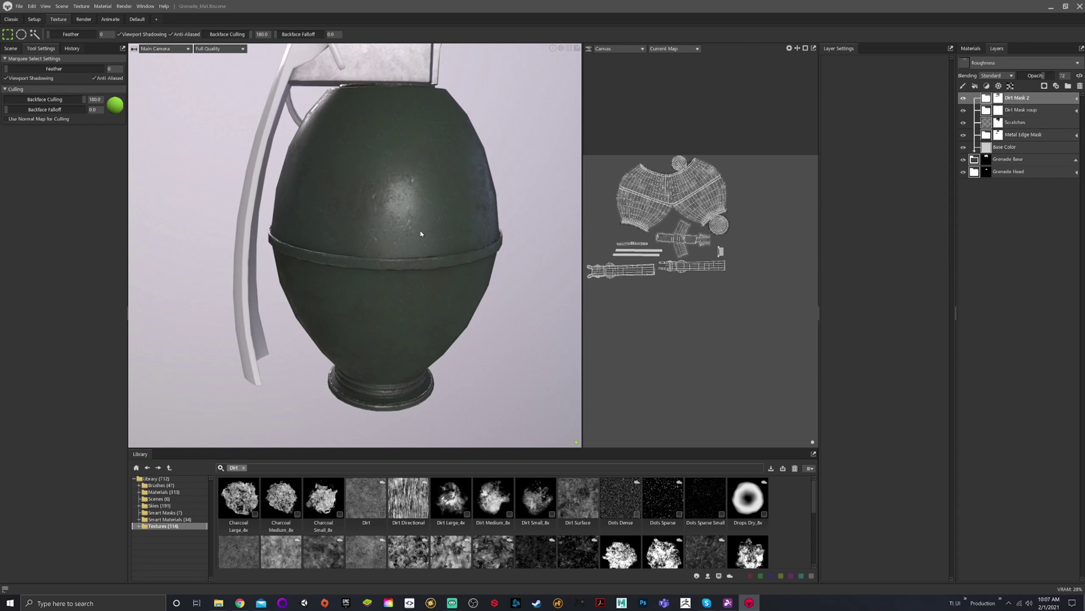
alt+drag(420, 234, 452, 197)
scroll(339, 117, down, 3)
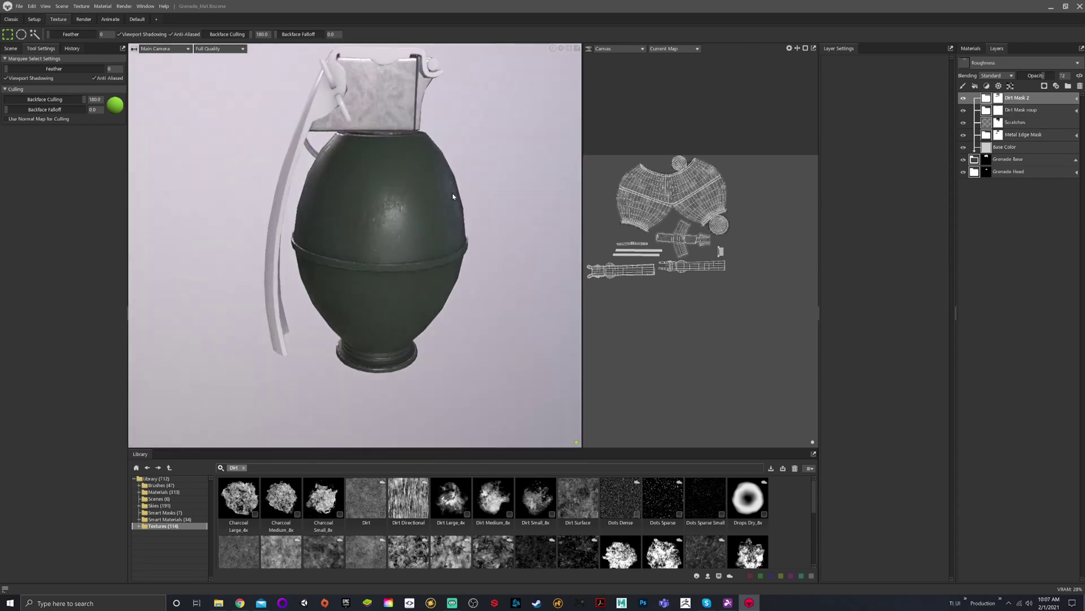
scroll(452, 196, up, 5)
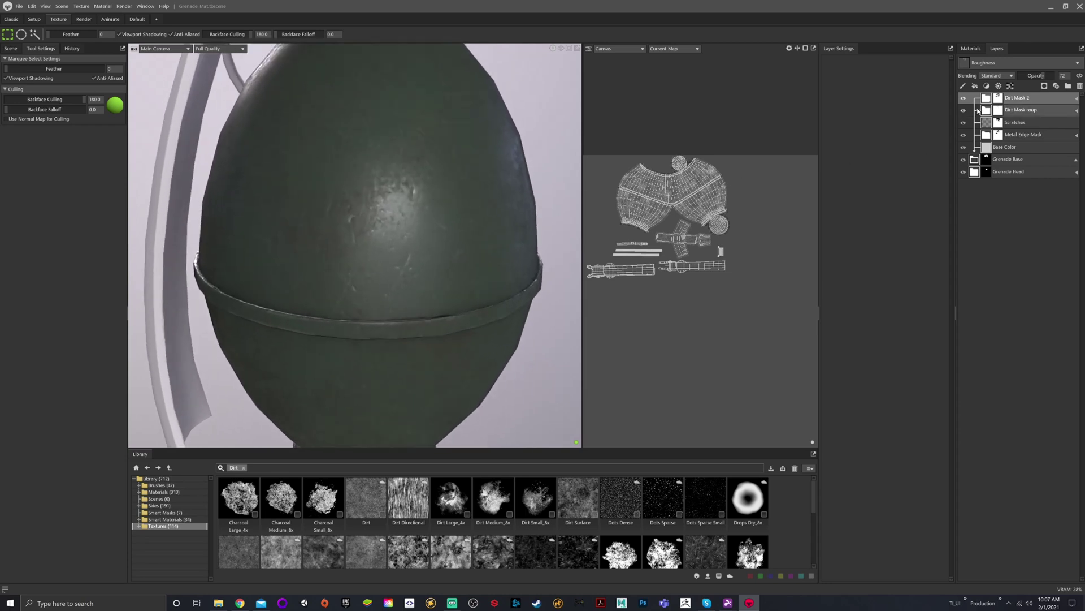
Set the bump of the Dirt layer in Dirt Mask 2 to about 0.44 and collapse the group.
click(983, 101)
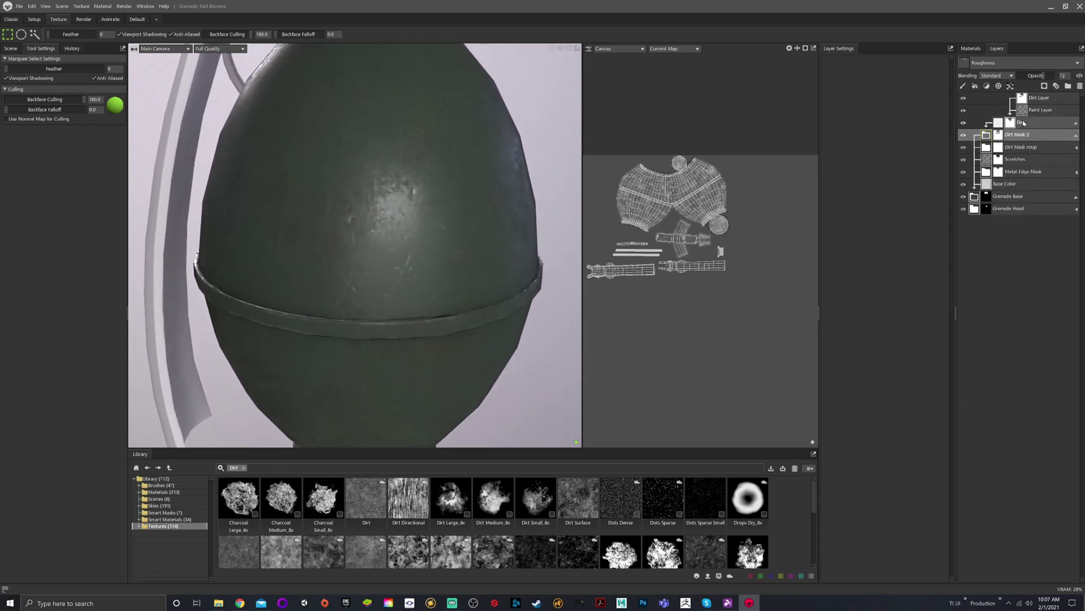
click(1000, 125)
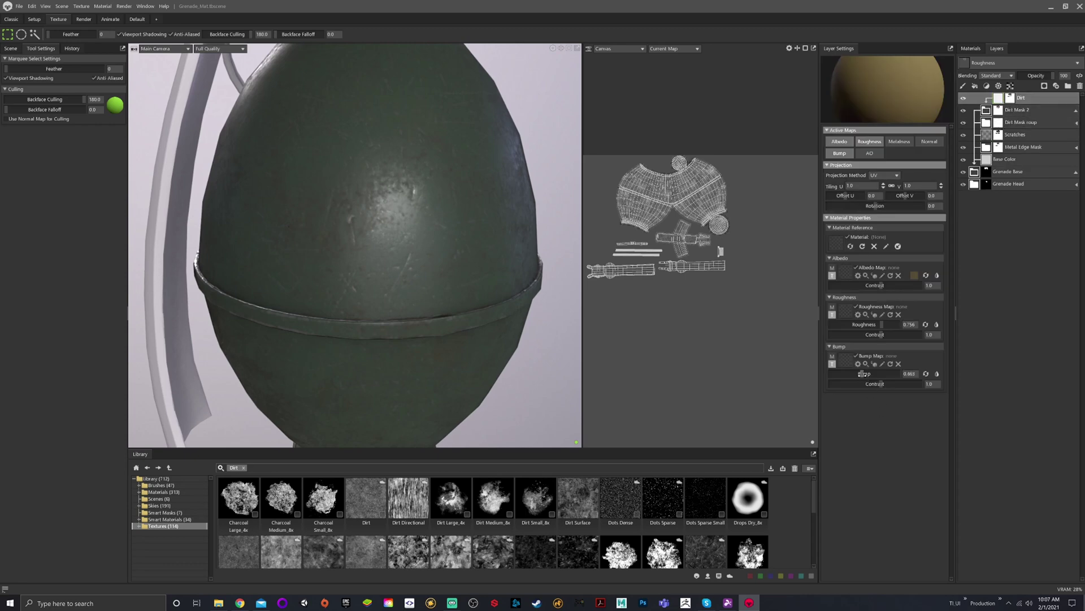
drag(863, 374, 862, 373)
scroll(452, 192, down, 3)
alt+drag(468, 215, 474, 244)
scroll(460, 226, down, 2)
scroll(457, 220, up, 3)
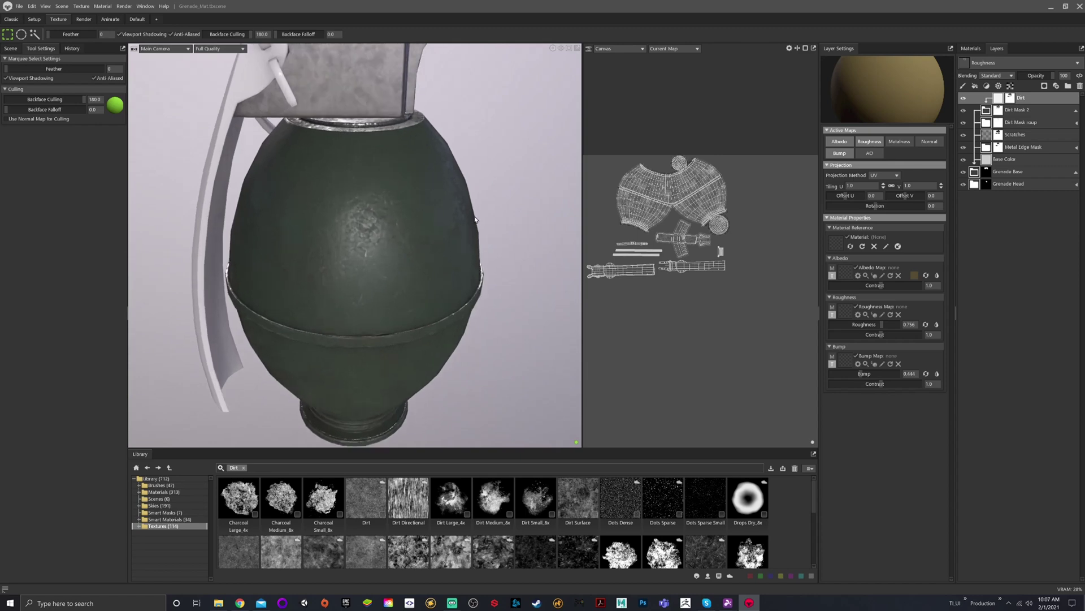
scroll(479, 234, up, 2)
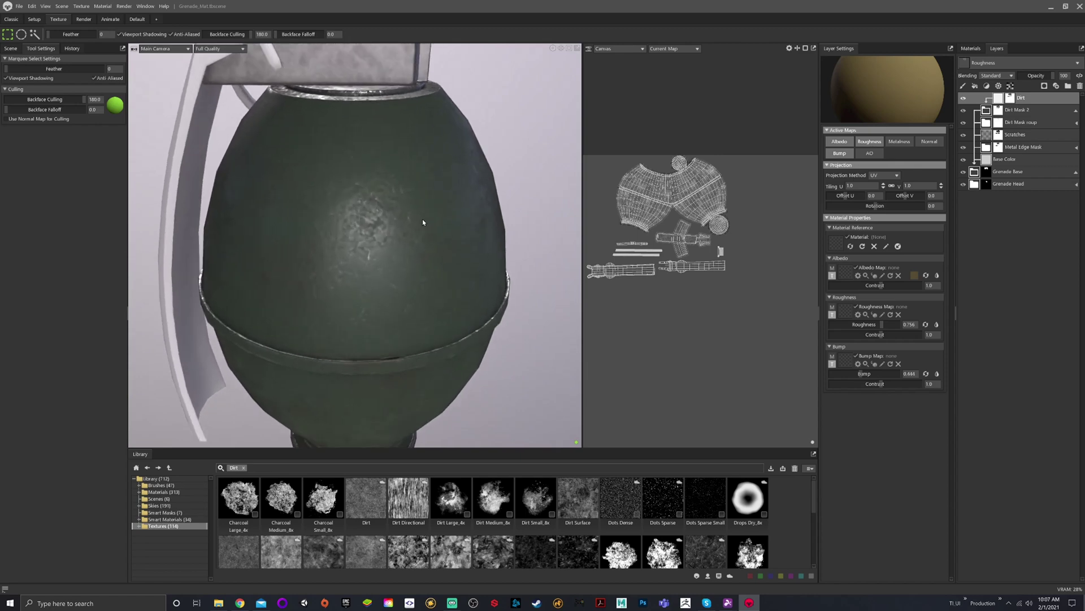
alt+drag(422, 223, 395, 211)
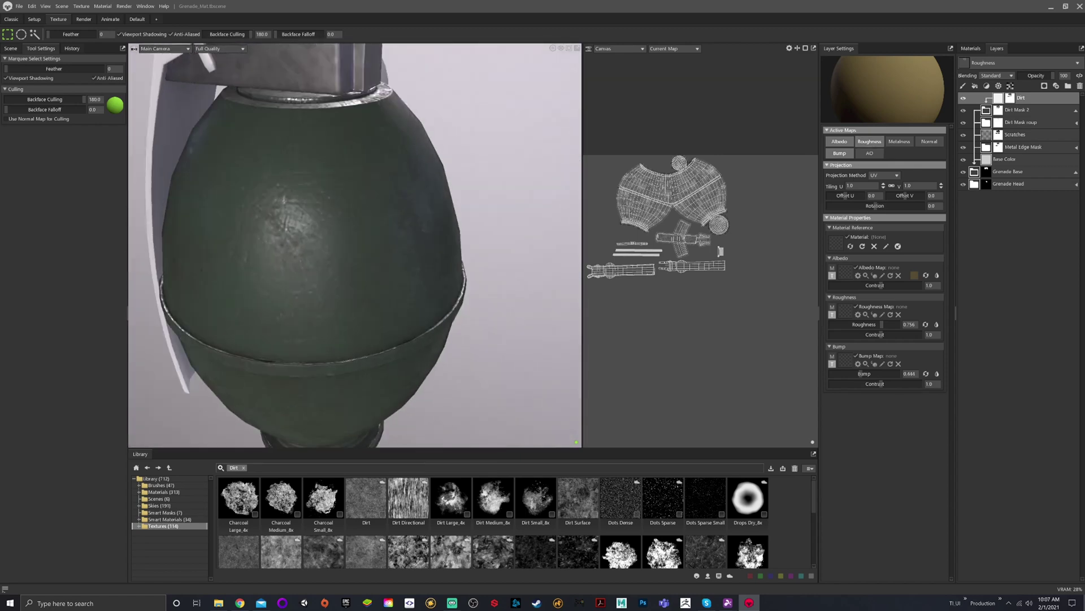
click(1061, 111)
click(1076, 110)
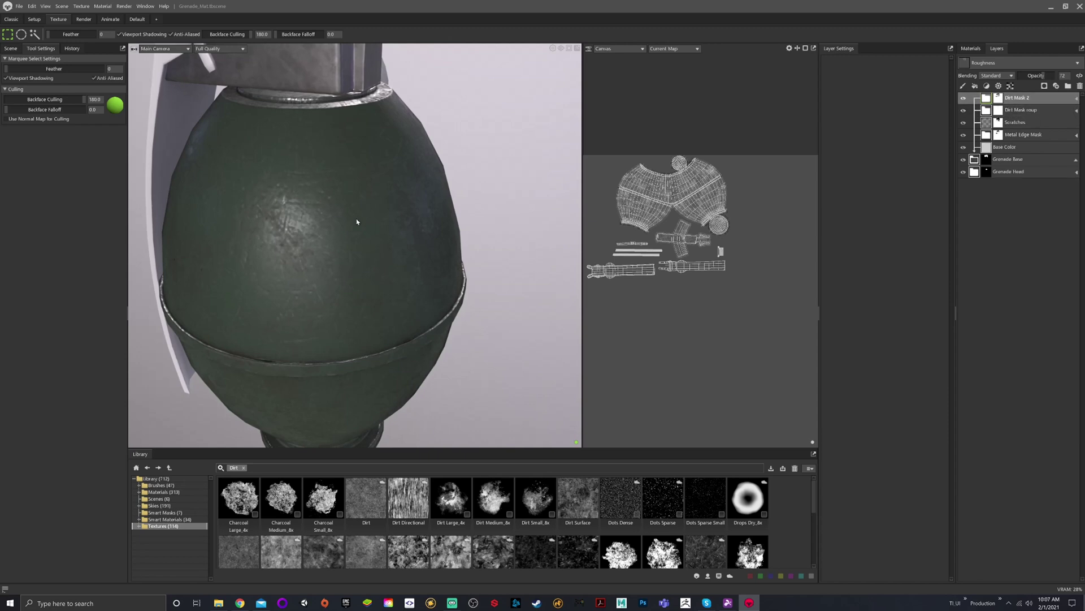
Examine the textured grenade body under changing light, checking edge wear, dirt and bump both close up and from afar.
scroll(383, 223, up, 1)
scroll(388, 240, down, 5)
mouse_move(388, 239)
alt+mouse_down()
mouse_move(427, 217)
mouse_move(419, 236)
mouse_move(457, 239)
mouse_move(396, 227)
alt+mouse_up()
scroll(427, 216, down, 5)
alt+right_drag(396, 228, 449, 228)
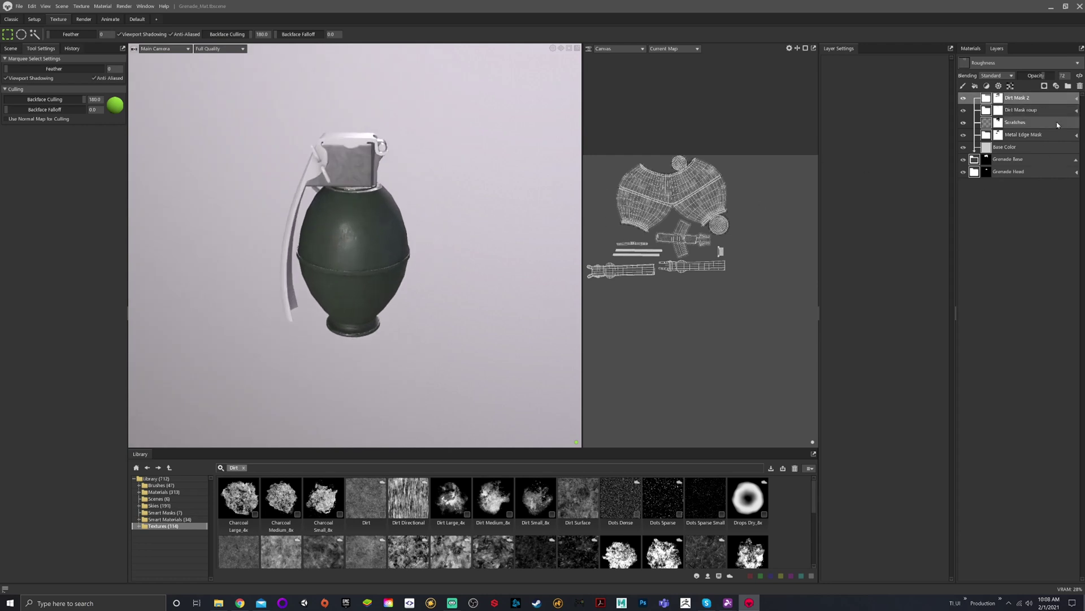
scroll(395, 239, up, 5)
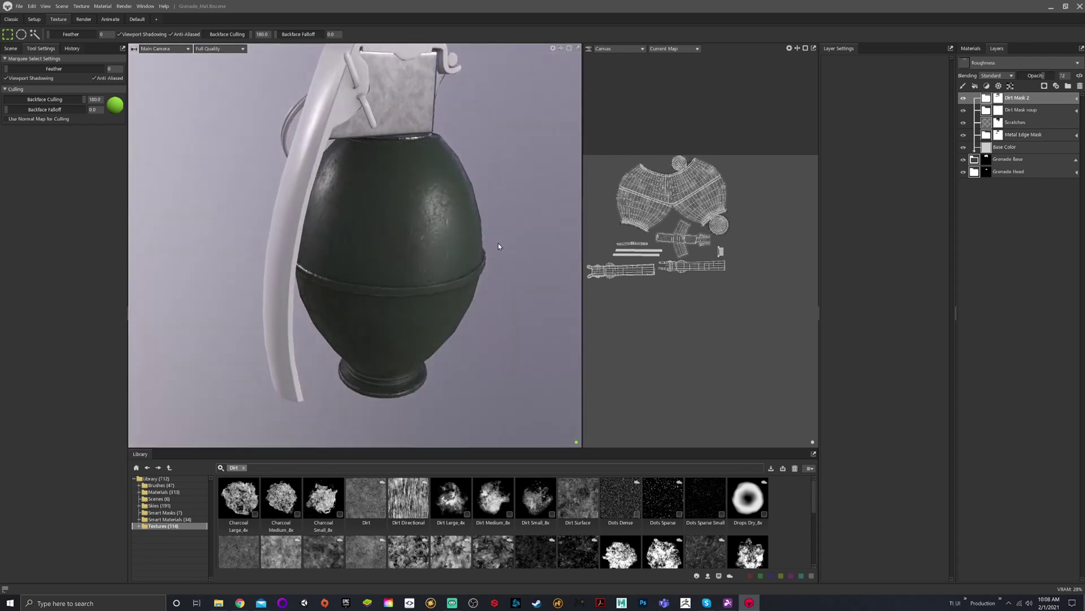
drag(499, 246, 279, 158)
drag(371, 245, 451, 249)
scroll(439, 260, down, 5)
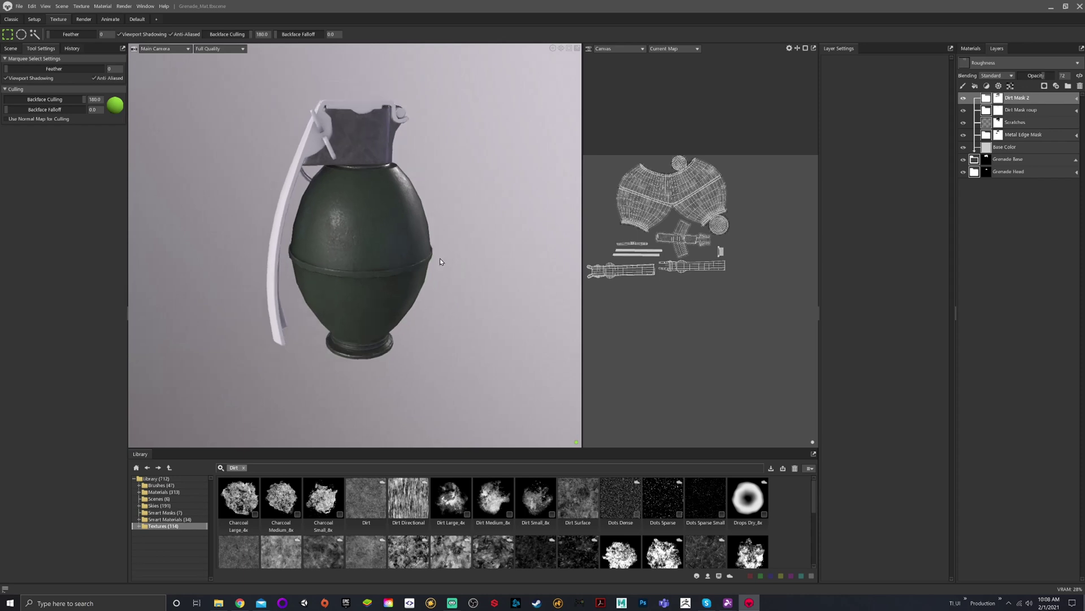
alt+drag(441, 268, 416, 280)
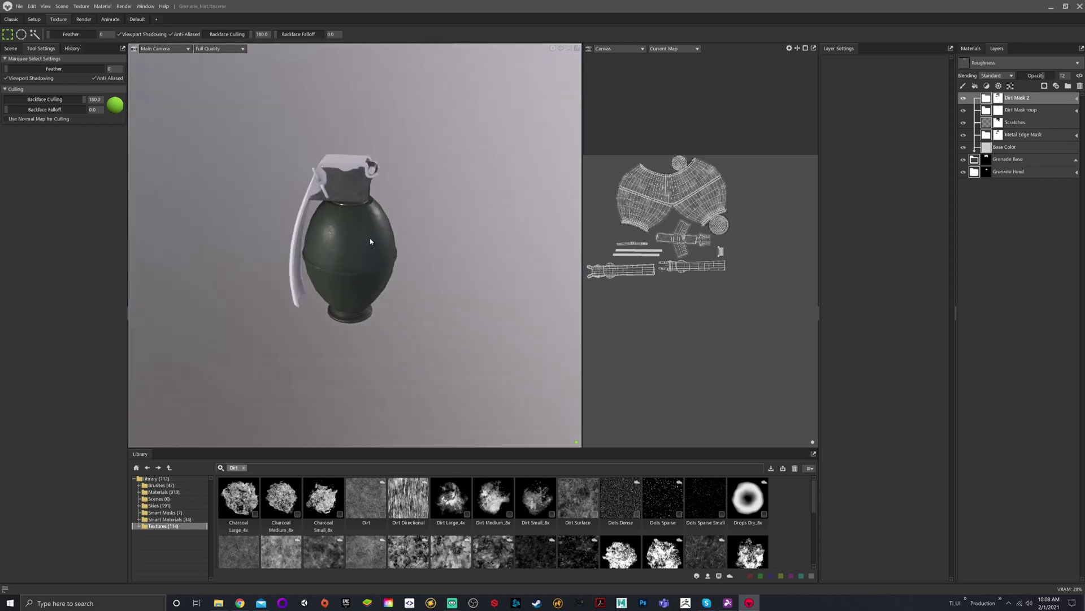
scroll(452, 246, up, 5)
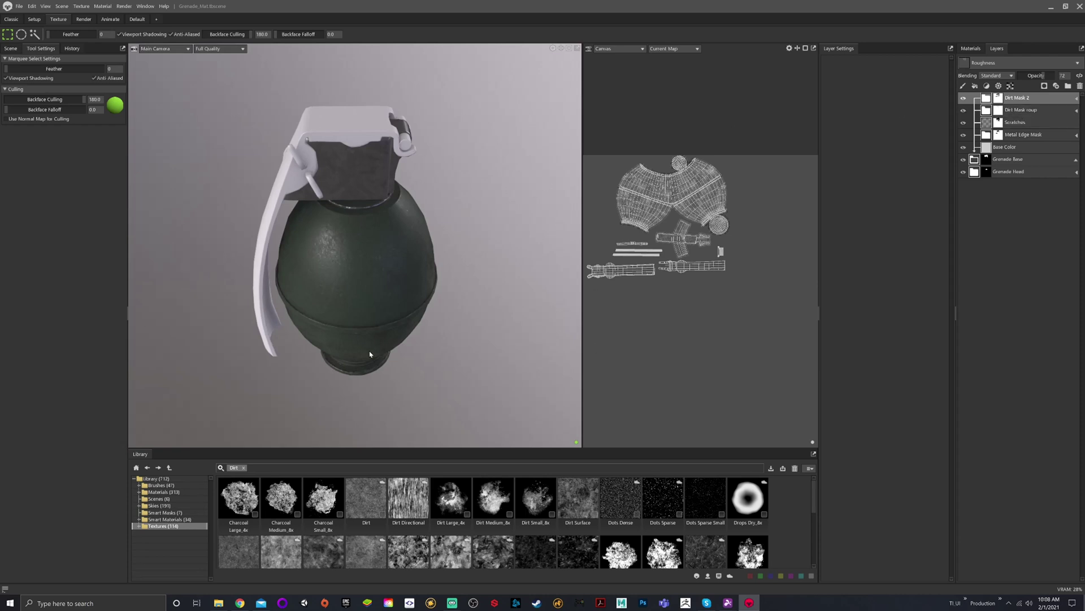
alt+drag(441, 334, 405, 219)
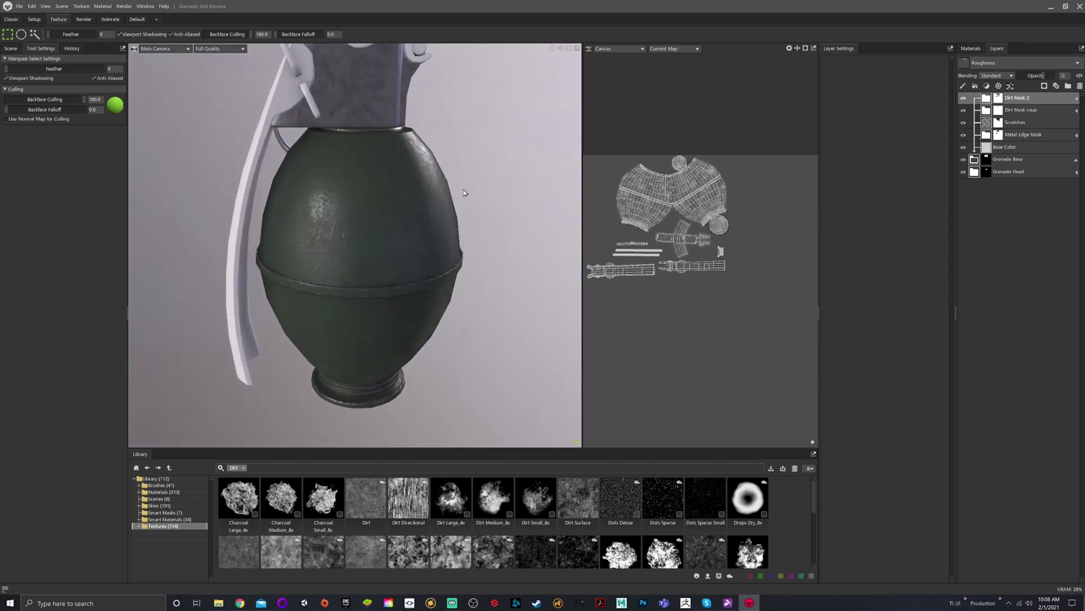
scroll(464, 193, down, 5)
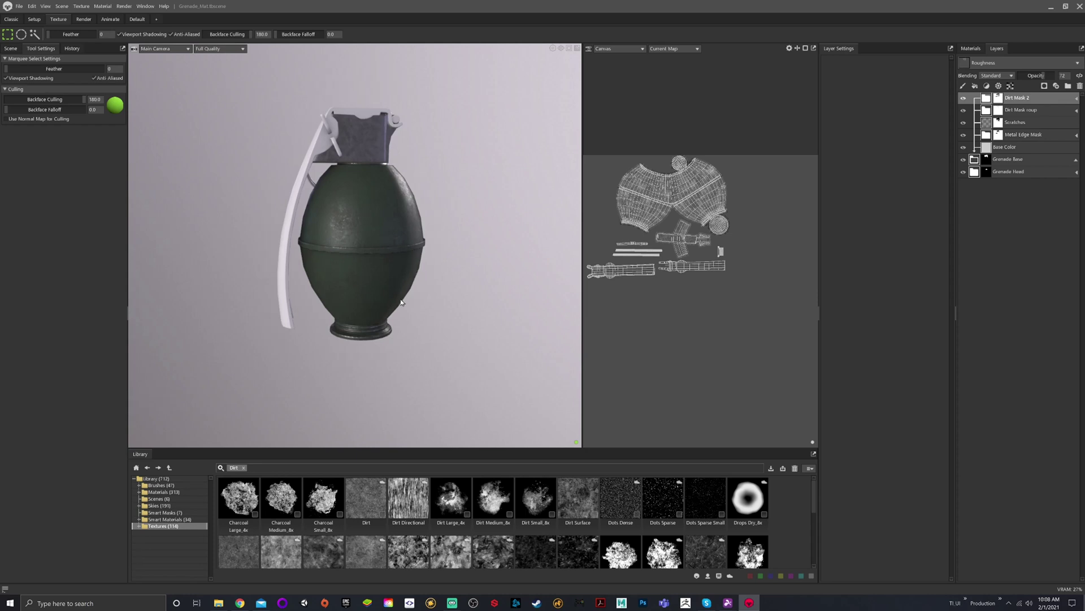
alt+drag(329, 140, 322, 180)
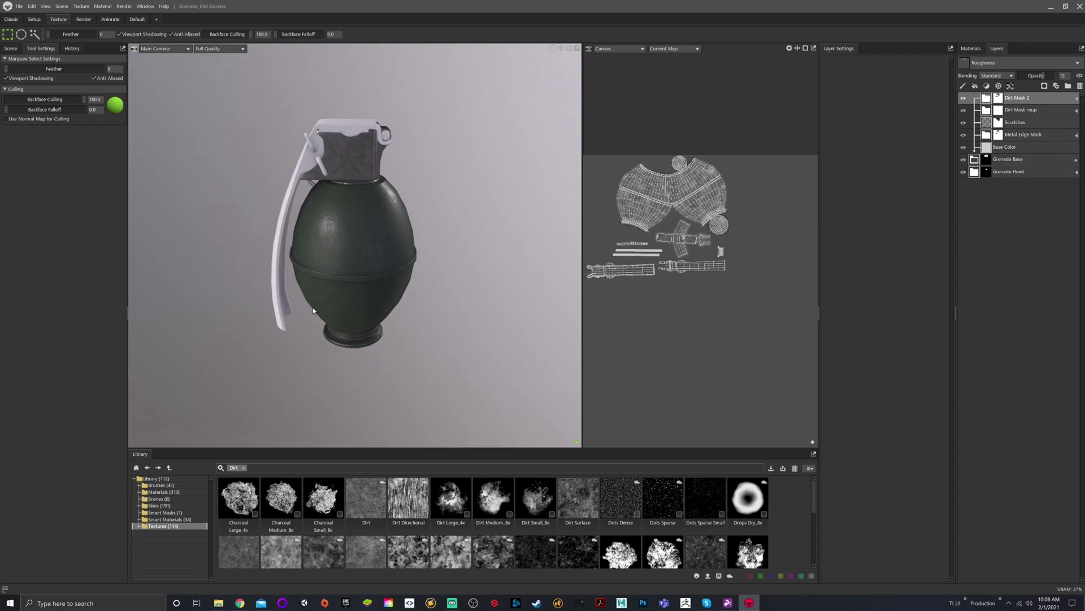
drag(294, 309, 485, 149)
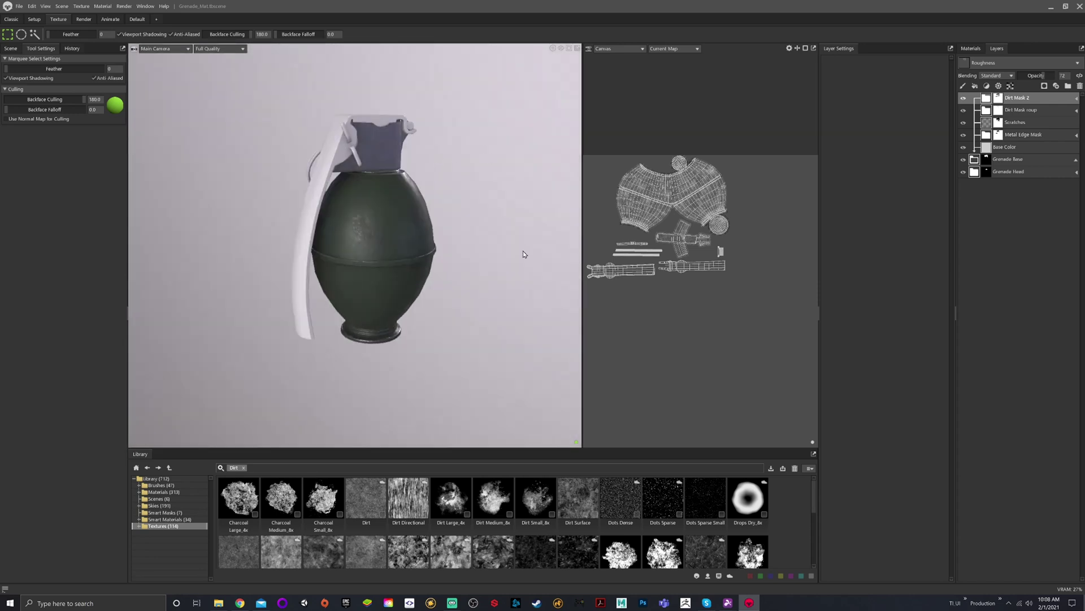
scroll(435, 223, up, 5)
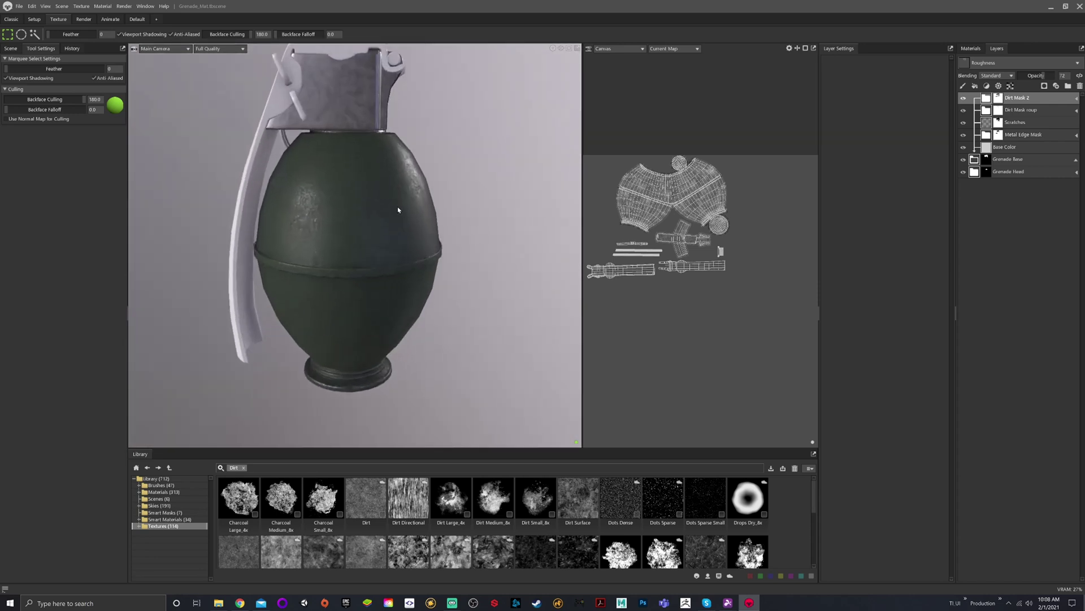
scroll(328, 163, up, 1)
middle_drag(328, 162, 392, 219)
scroll(423, 223, down, 3)
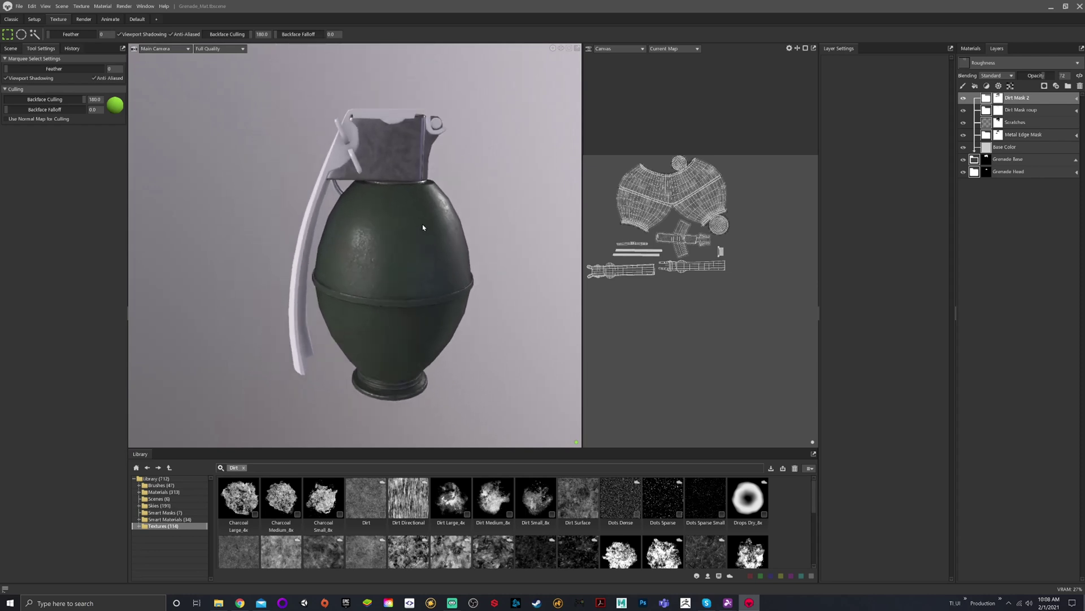
alt+drag(422, 224, 546, 313)
alt+drag(410, 254, 271, 141)
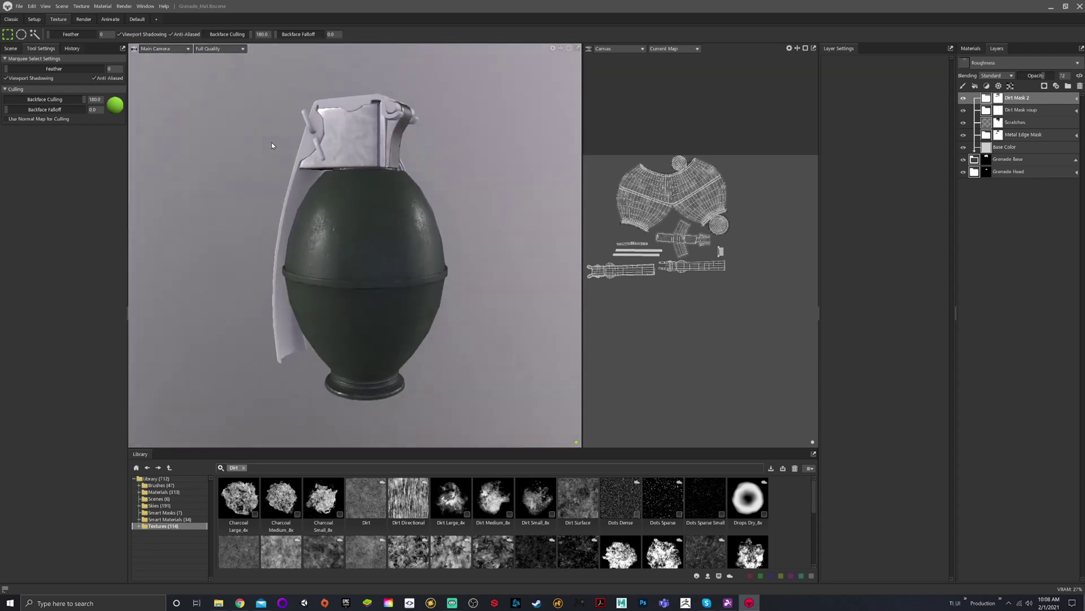
middle_drag(271, 145, 359, 249)
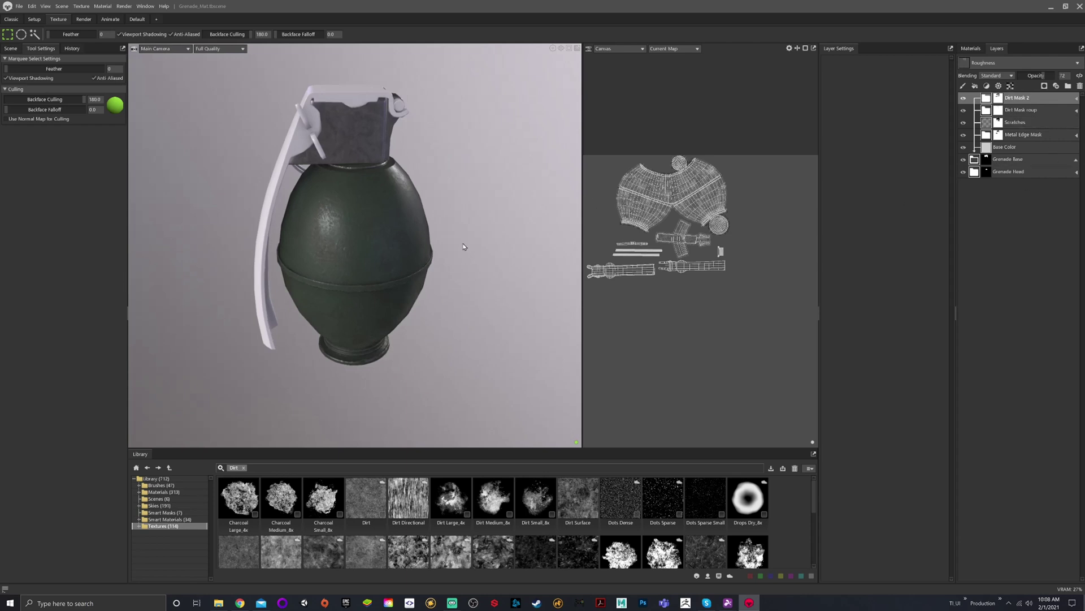
scroll(438, 263, up, 3)
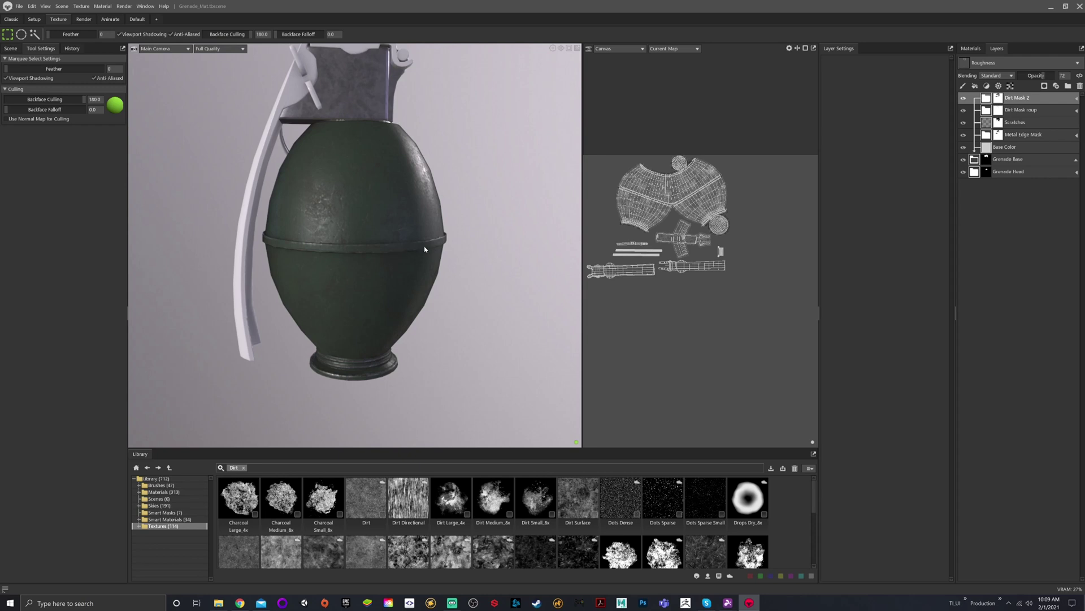
alt+drag(424, 247, 375, 235)
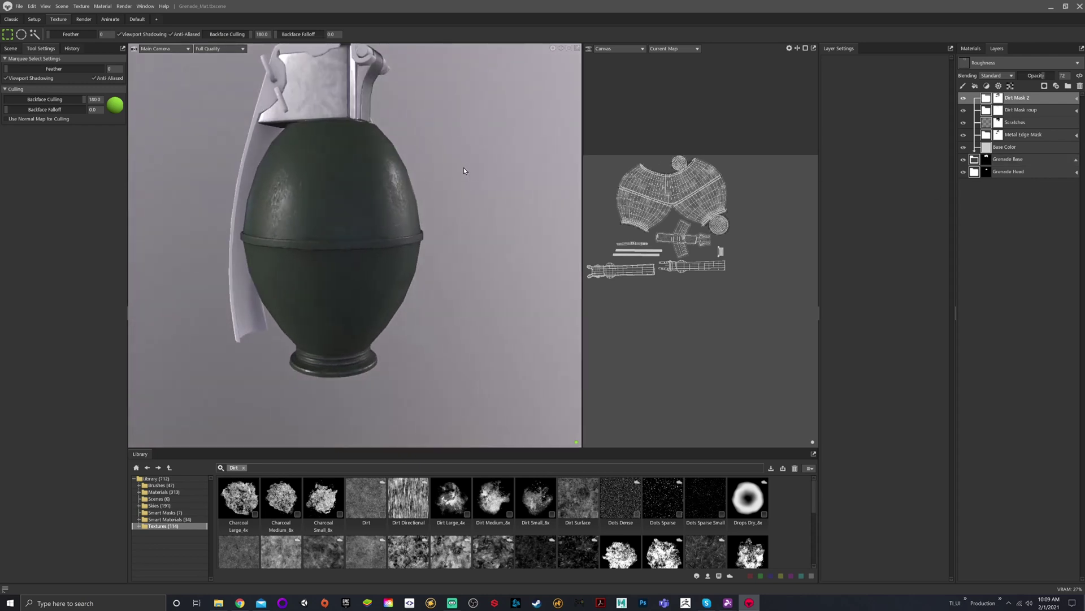
alt+drag(288, 177, 340, 191)
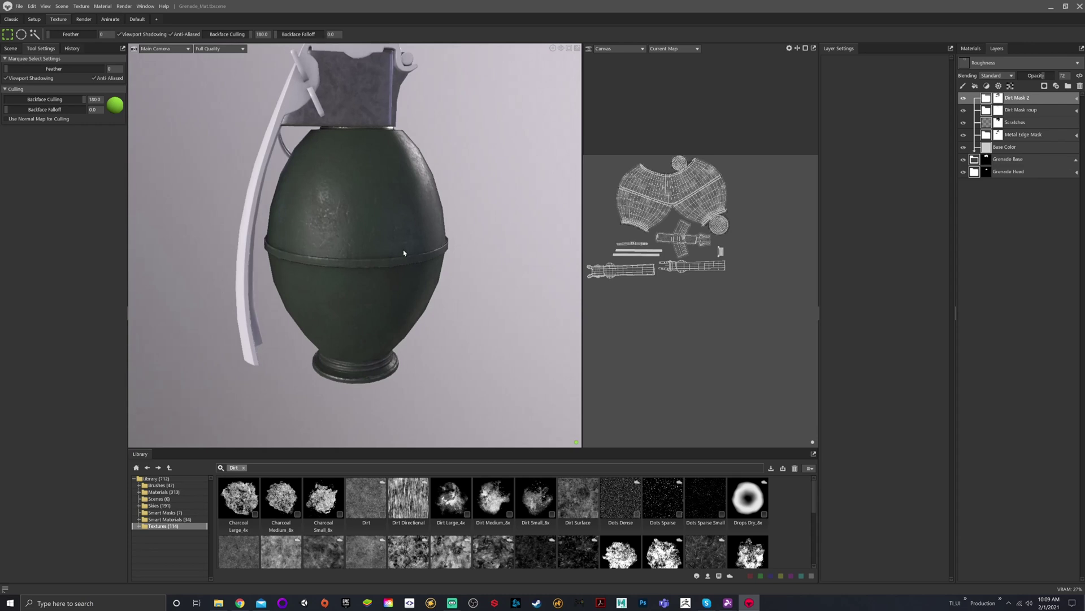
alt+drag(435, 237, 353, 169)
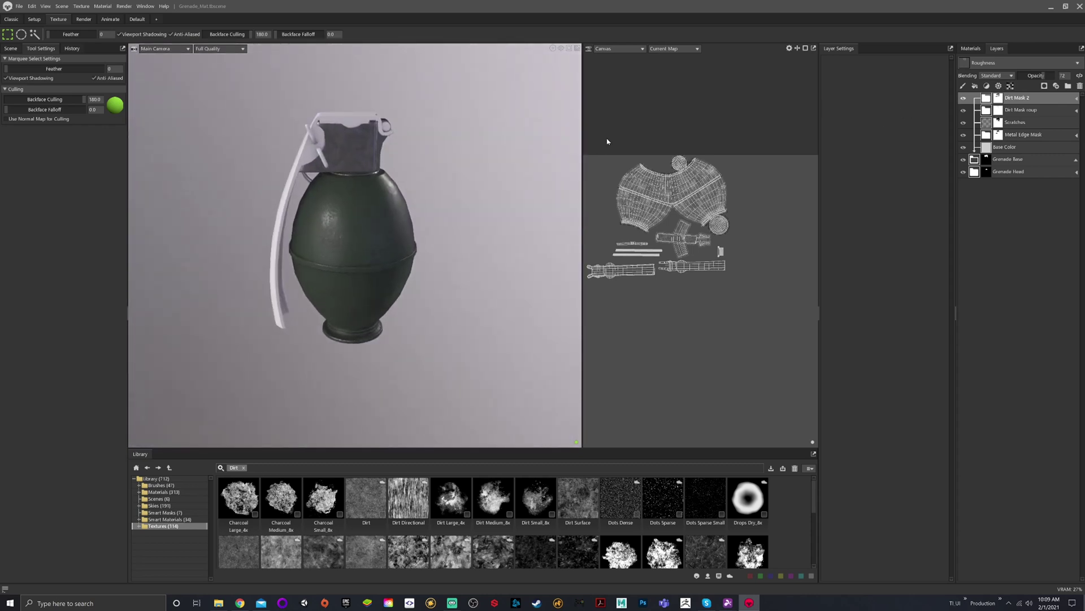
scroll(388, 218, up, 5)
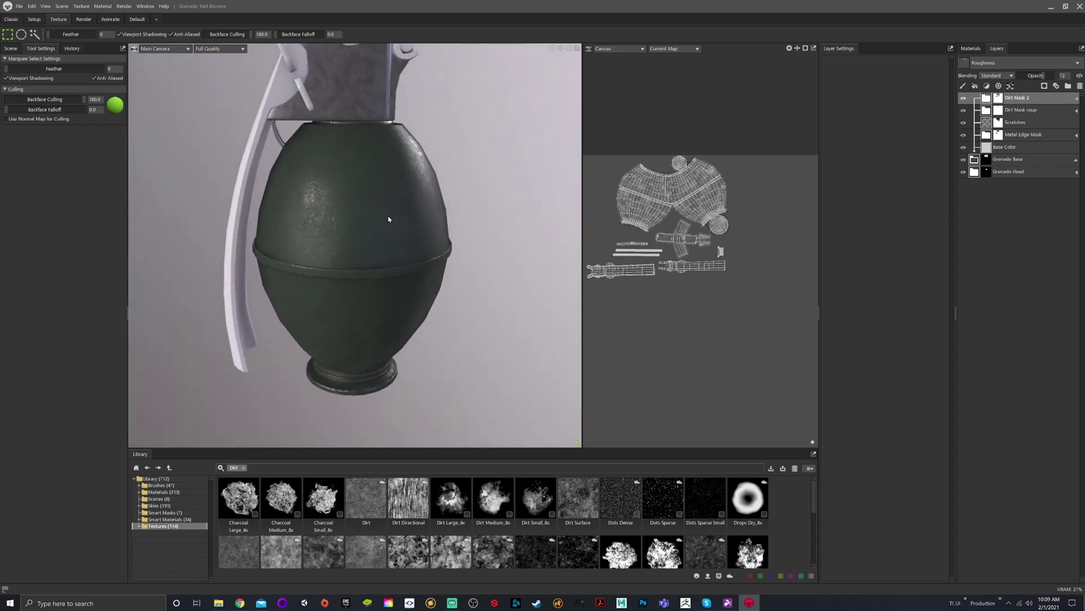
scroll(385, 206, down, 3)
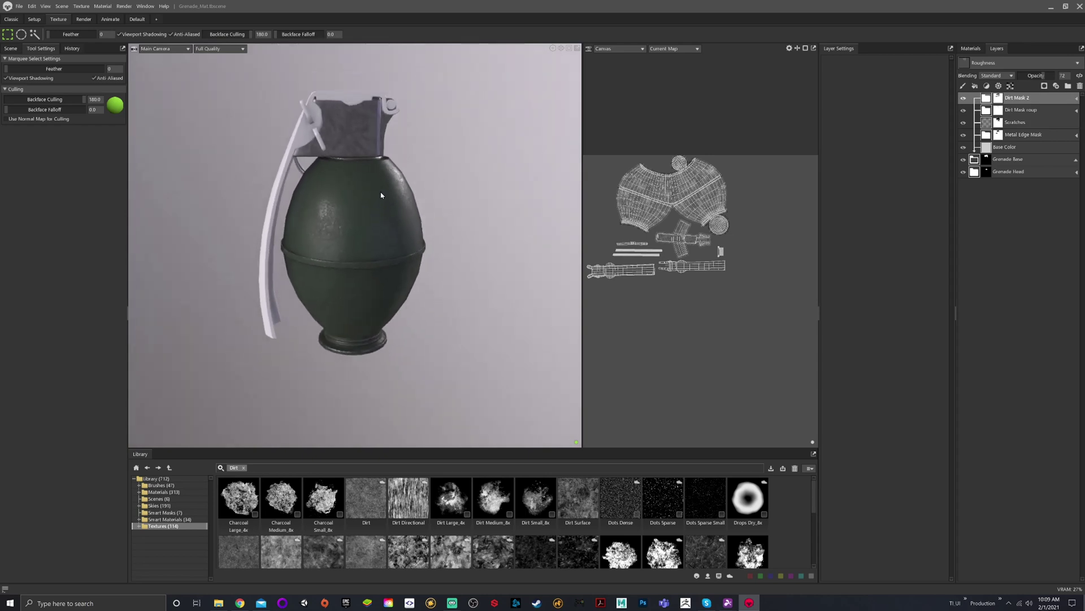